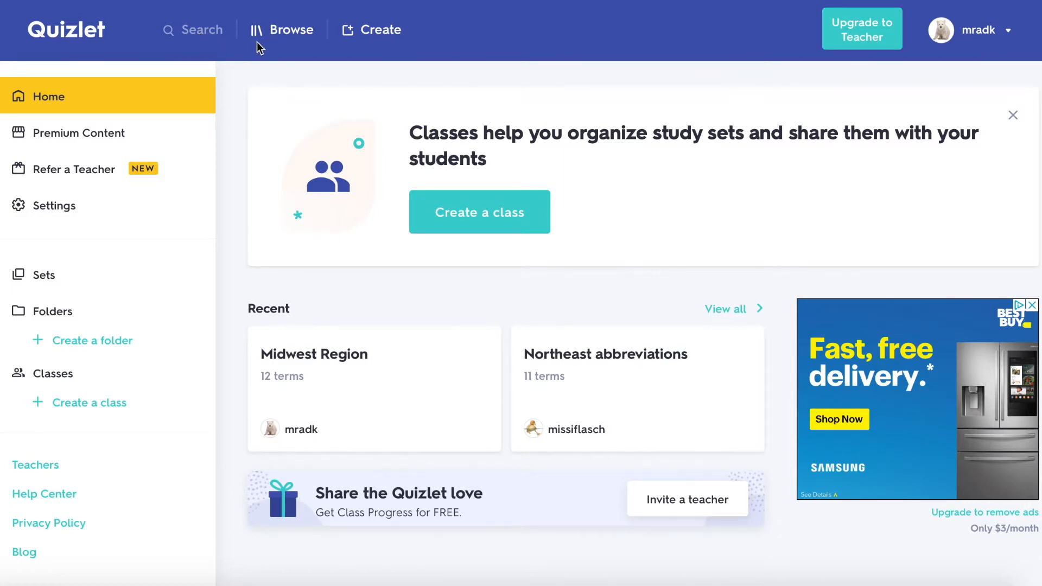
# Look through the subject categories offered for browsing, from Languages to Other, and close the overview
pyautogui.click(281, 31)
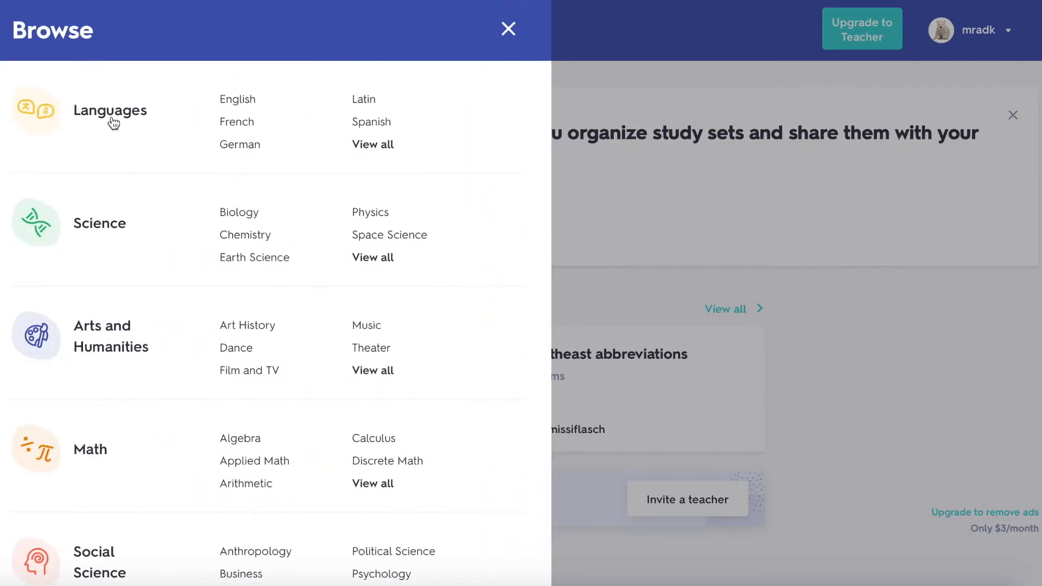
pyautogui.scroll(-3, 139, 443)
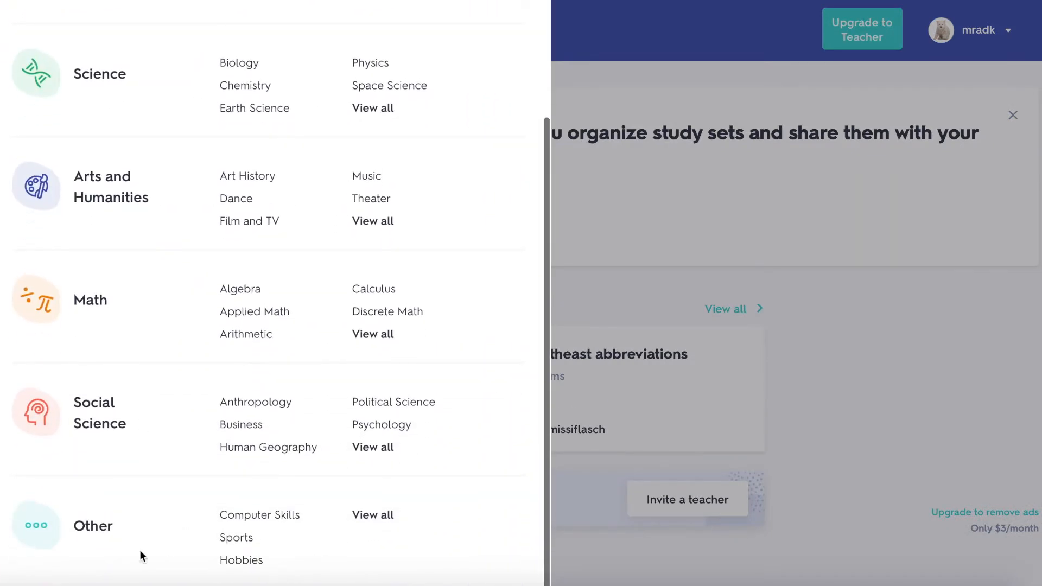
pyautogui.scroll(3, 118, 286)
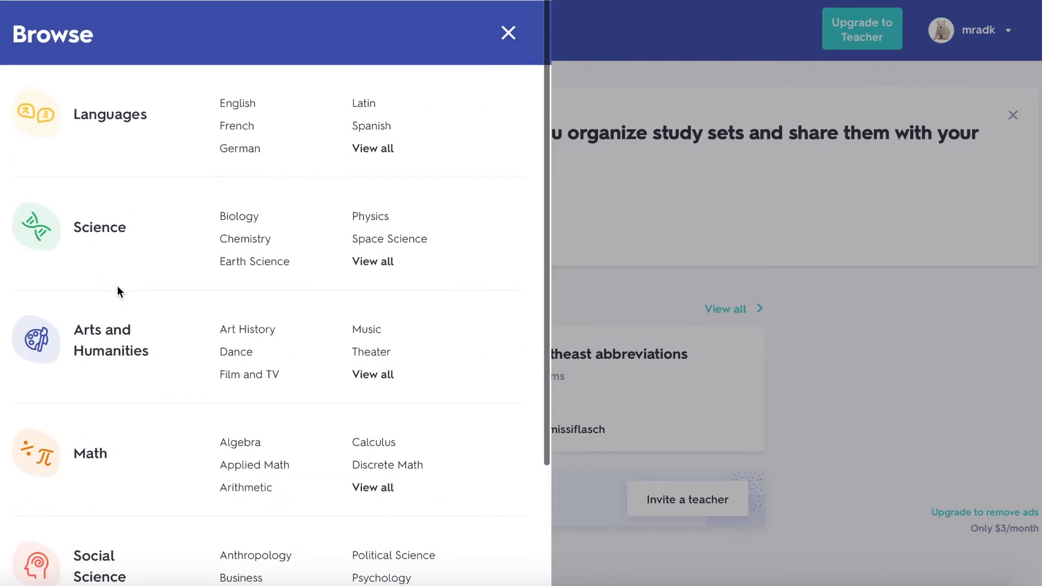
pyautogui.click(511, 30)
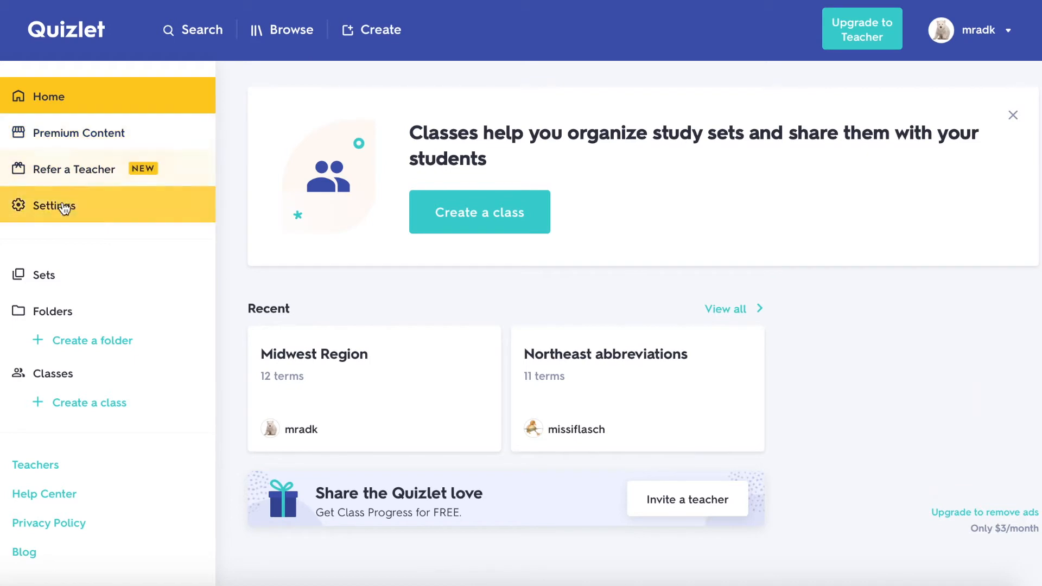
# Open the account settings and choose the light-coloured puppy as the profile picture
pyautogui.click(65, 220)
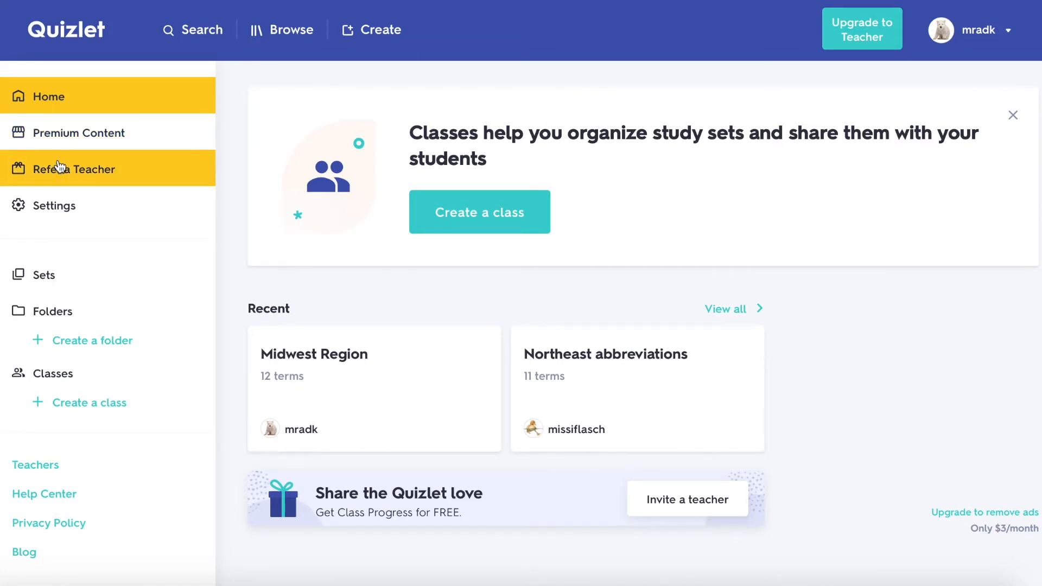
pyautogui.click(50, 200)
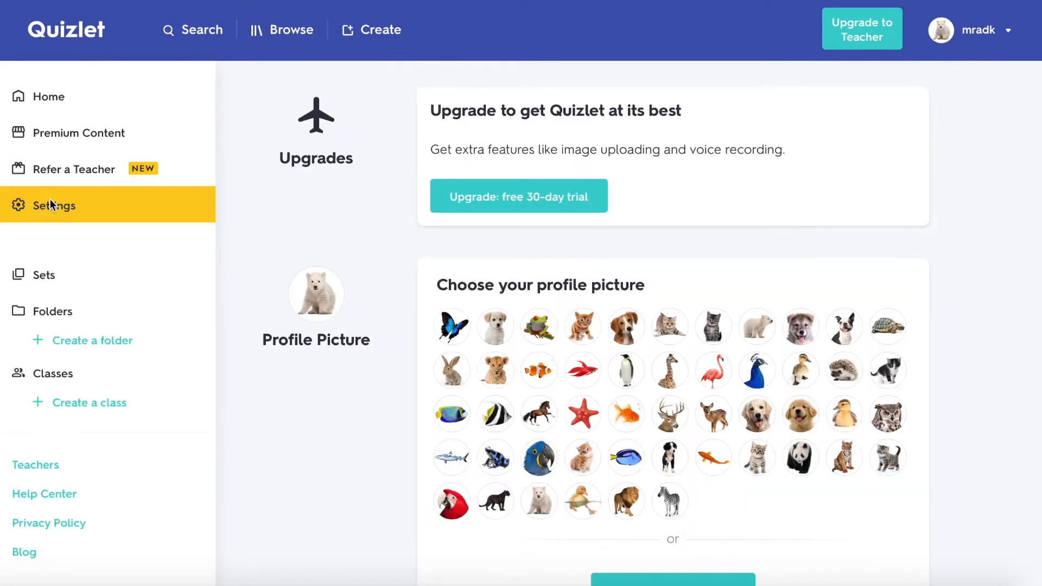
pyautogui.scroll(-1, 310, 359)
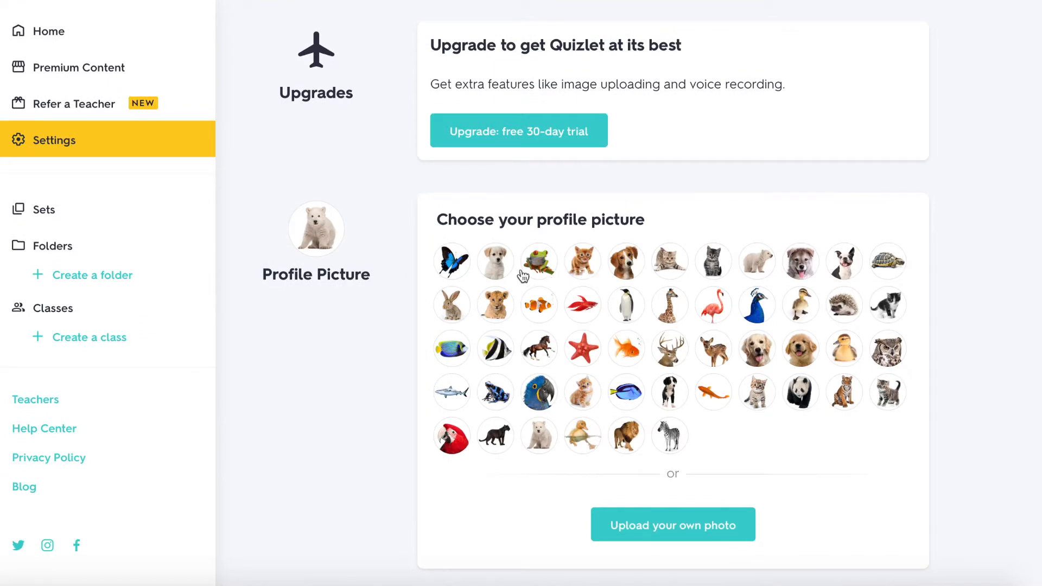
pyautogui.click(496, 266)
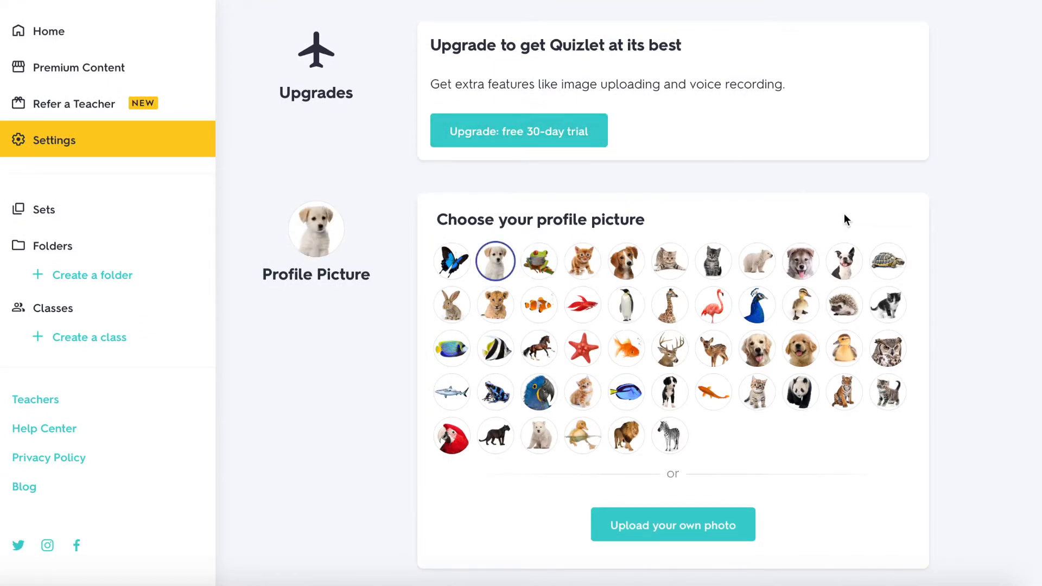
# Review the account settings for night mode, account type, language, Google and Facebook linking, email, password and username
pyautogui.scroll(-8, 845, 215)
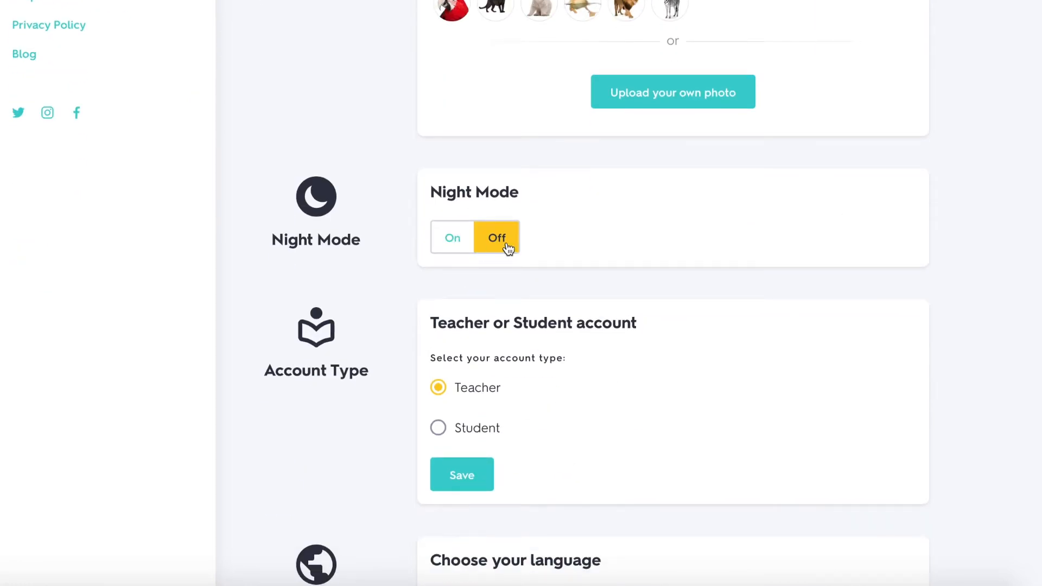
pyautogui.scroll(-3, 508, 248)
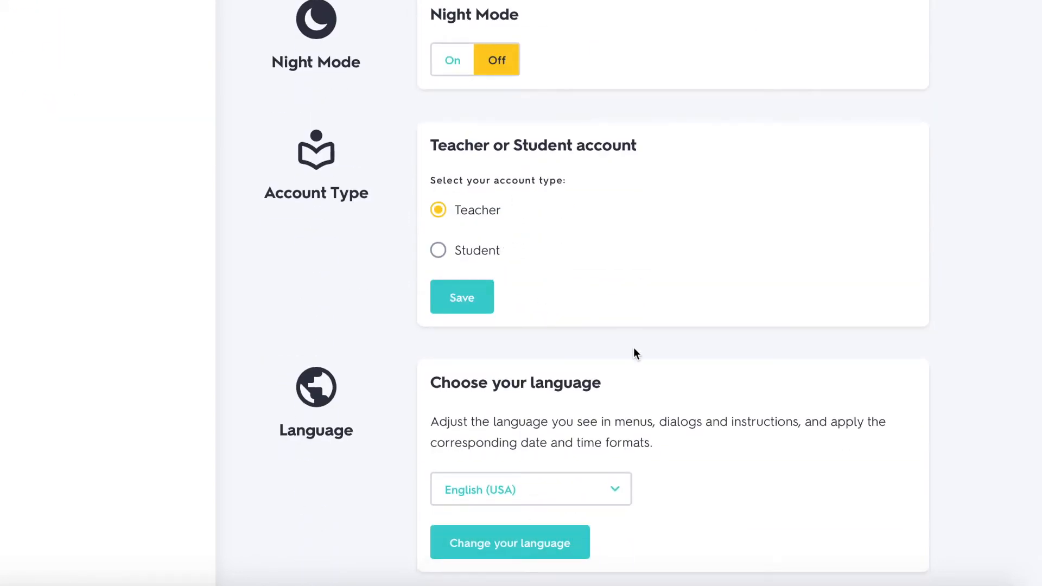
pyautogui.scroll(-3, 636, 353)
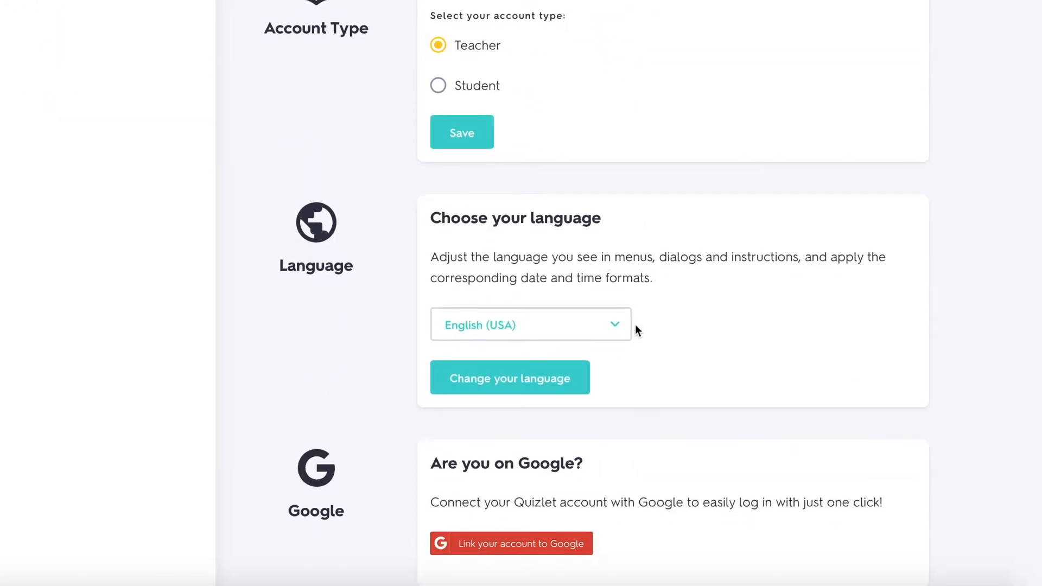
pyautogui.scroll(-3, 686, 362)
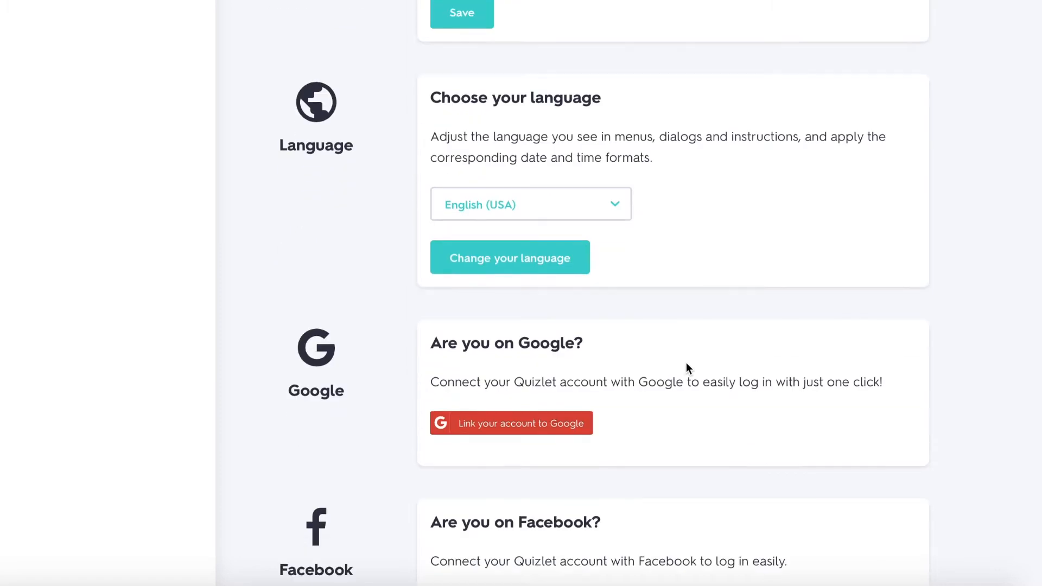
pyautogui.scroll(-3, 687, 363)
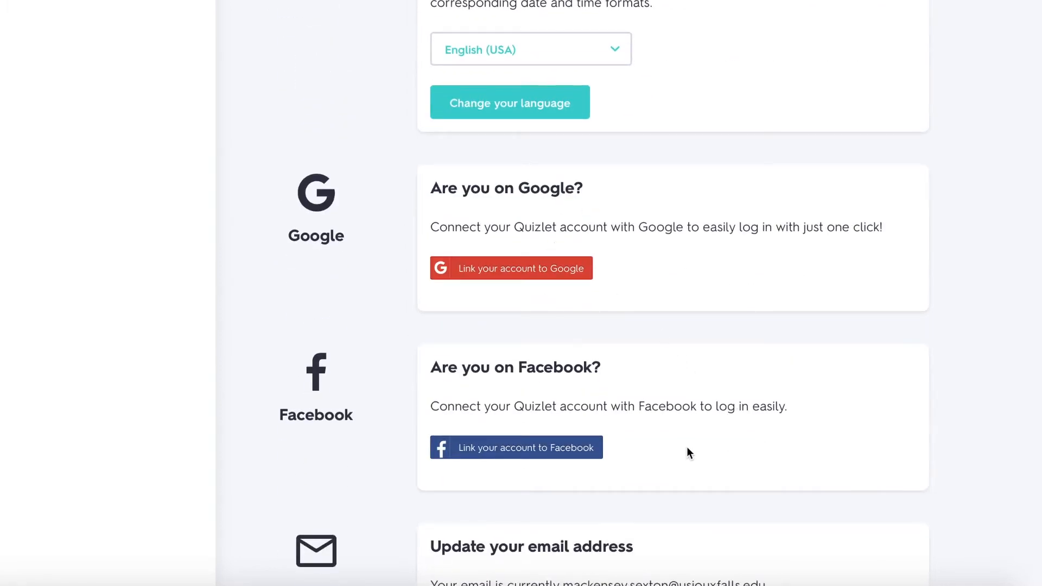
pyautogui.scroll(-3, 686, 451)
pyautogui.scroll(-5, 687, 449)
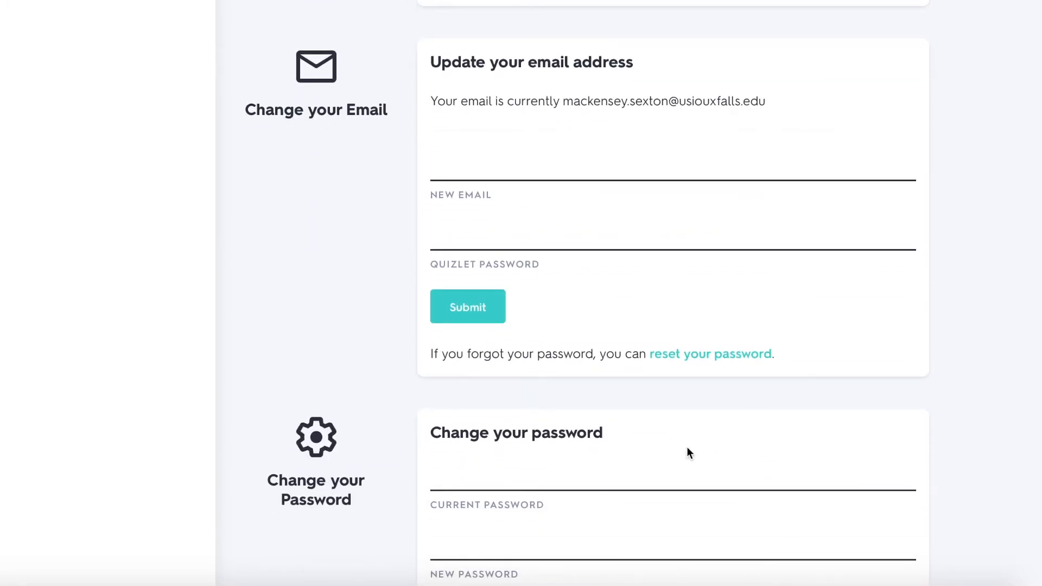
pyautogui.scroll(-10, 660, 455)
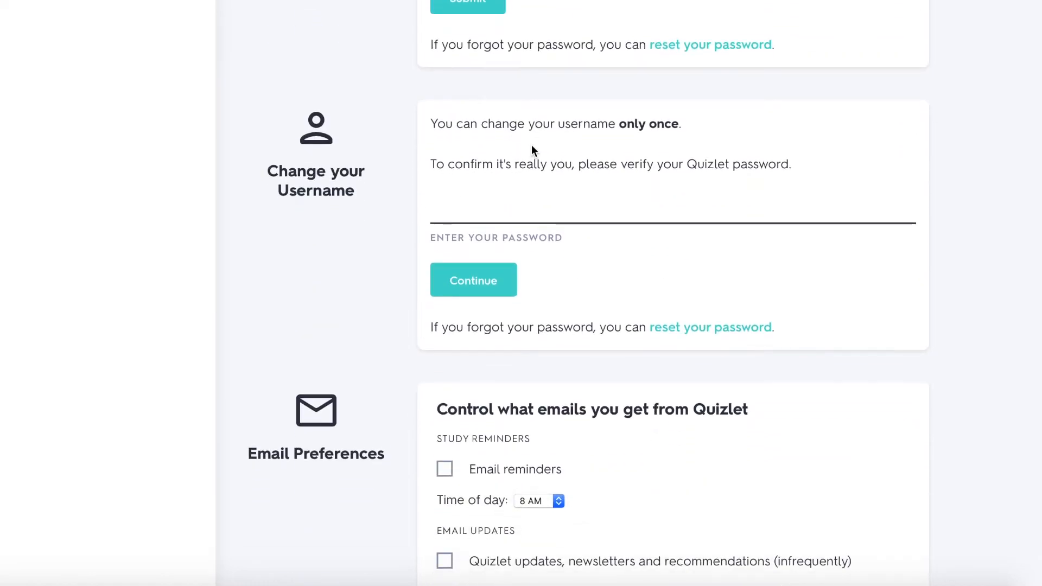
# Examine the email preferences, the privacy settings and the account deletion section of the settings
pyautogui.scroll(-4, 532, 146)
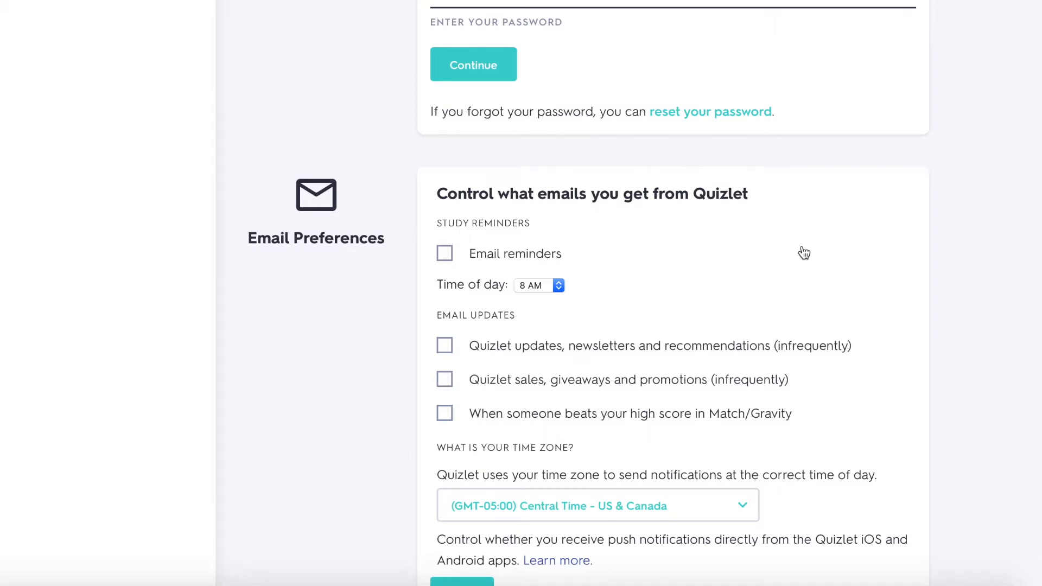
pyautogui.scroll(-4, 807, 252)
pyautogui.scroll(1, 804, 251)
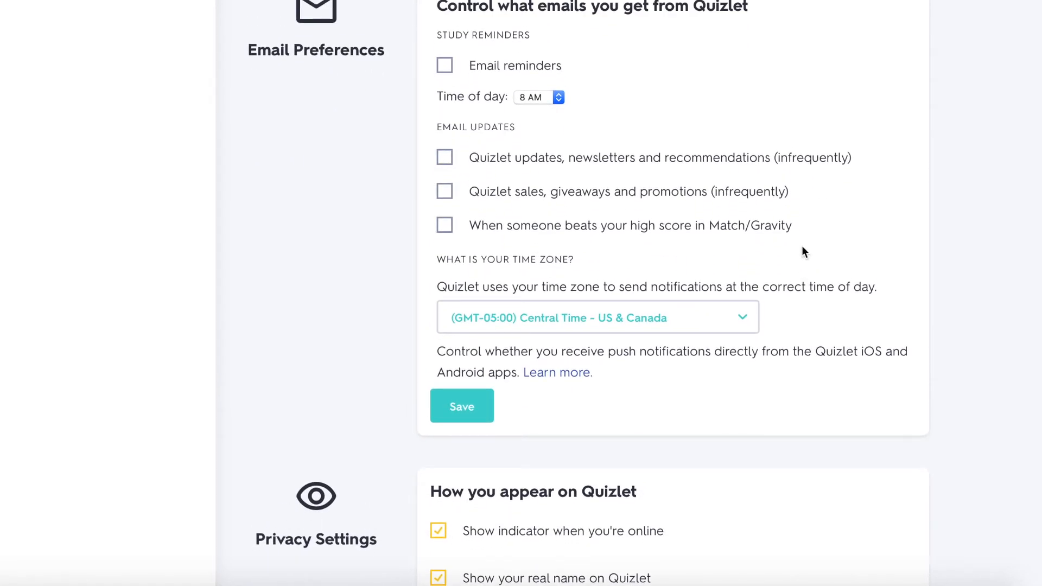
pyautogui.scroll(-1, 802, 250)
pyautogui.scroll(1, 803, 249)
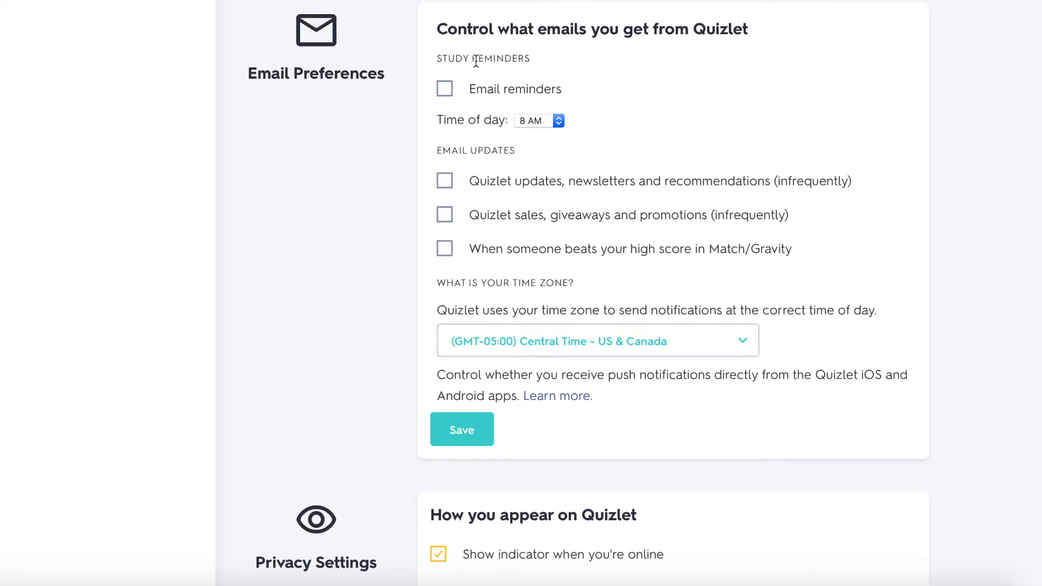
pyautogui.scroll(-2, 709, 202)
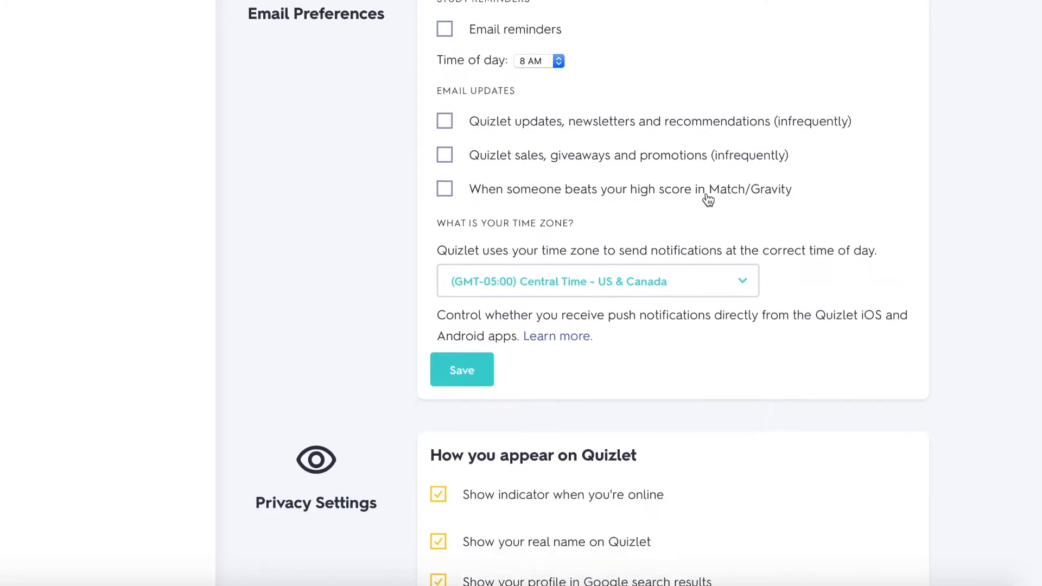
pyautogui.scroll(-3, 708, 200)
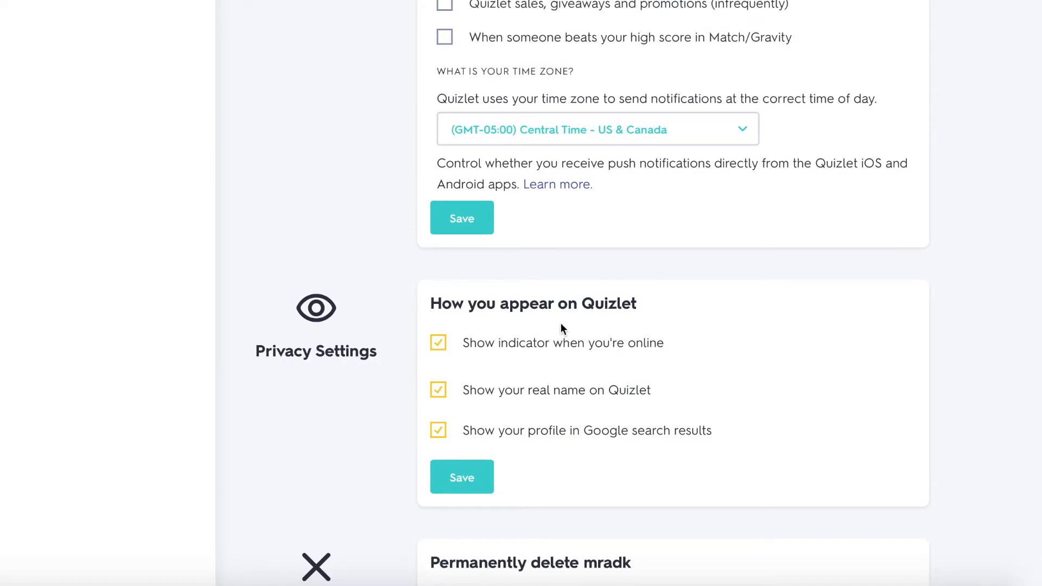
pyautogui.scroll(-2, 562, 324)
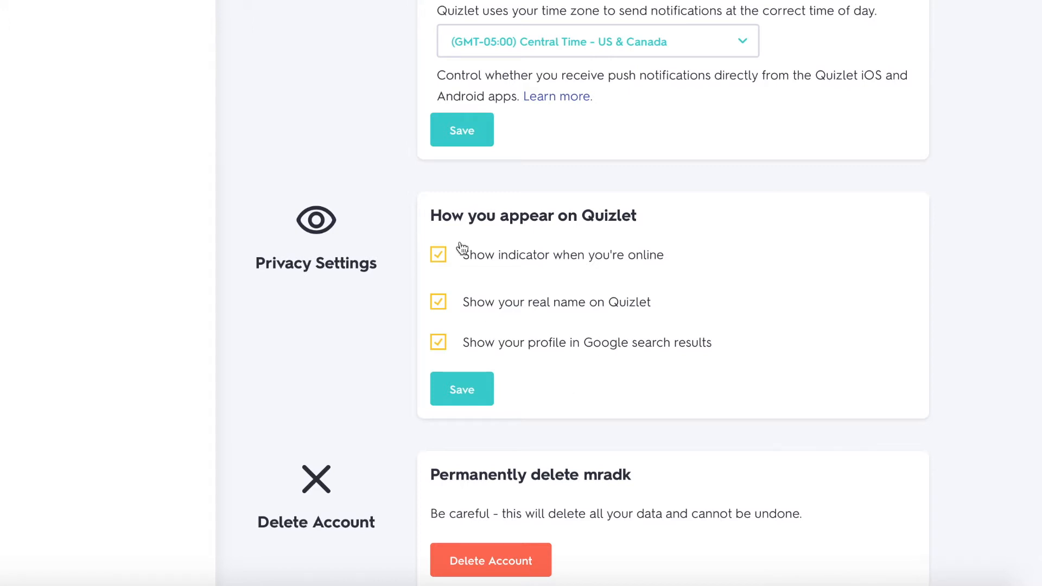
pyautogui.scroll(-1, 570, 426)
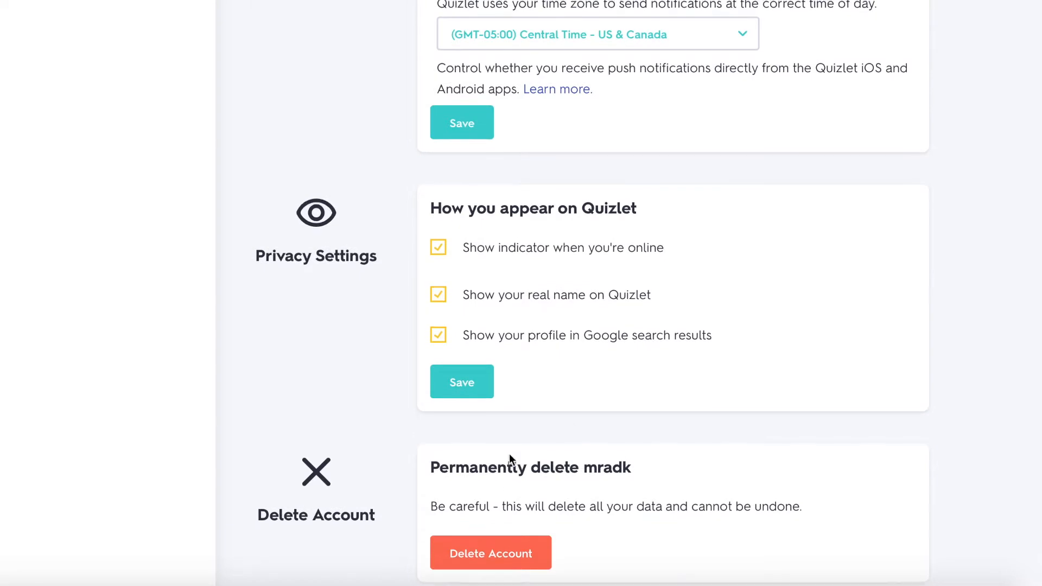
# View the recent, created and studied lists of study sets, and open the folders page
pyautogui.scroll(20, 264, 103)
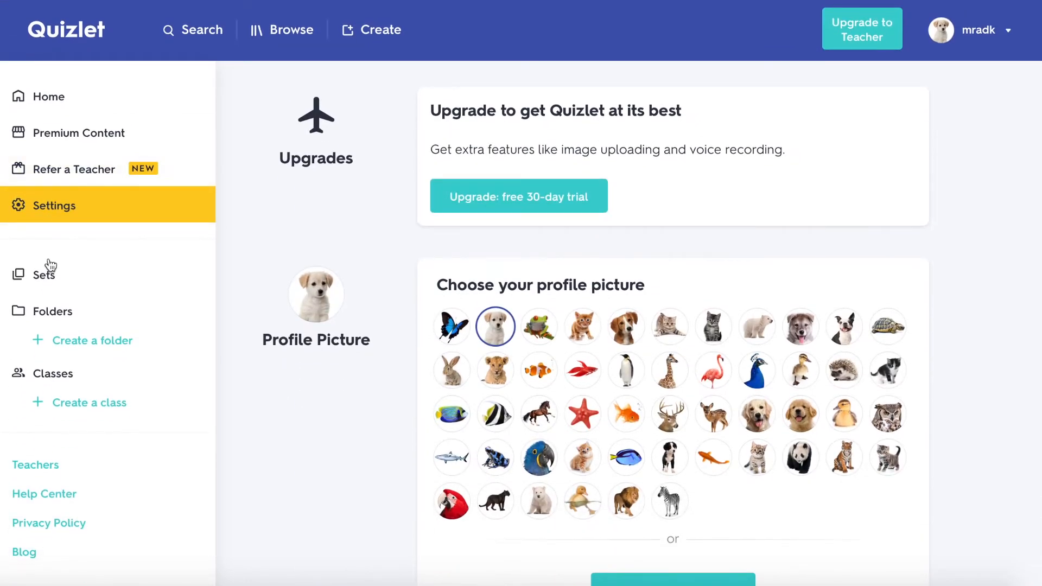
pyautogui.click(49, 271)
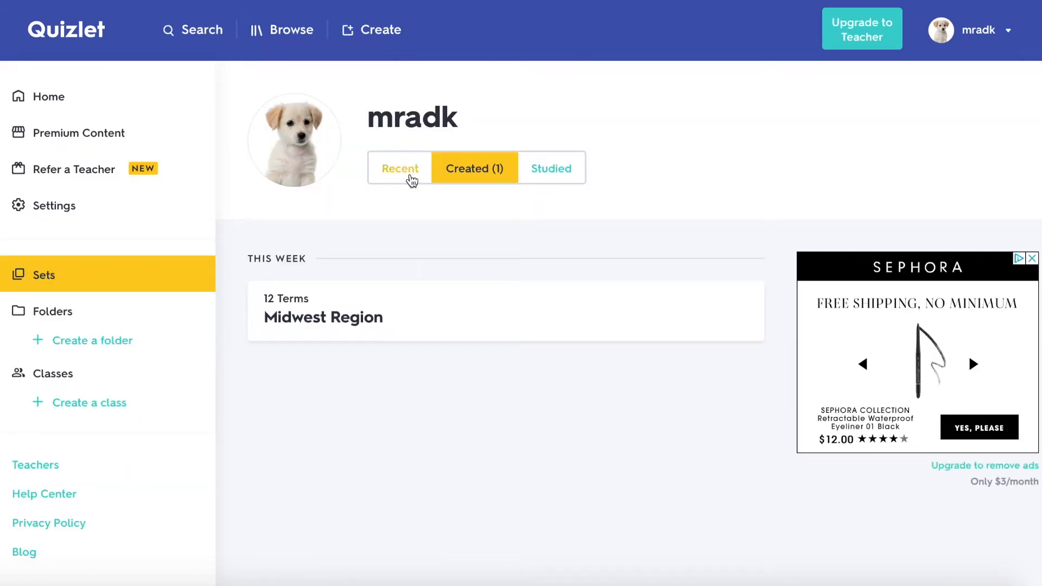
pyautogui.click(411, 181)
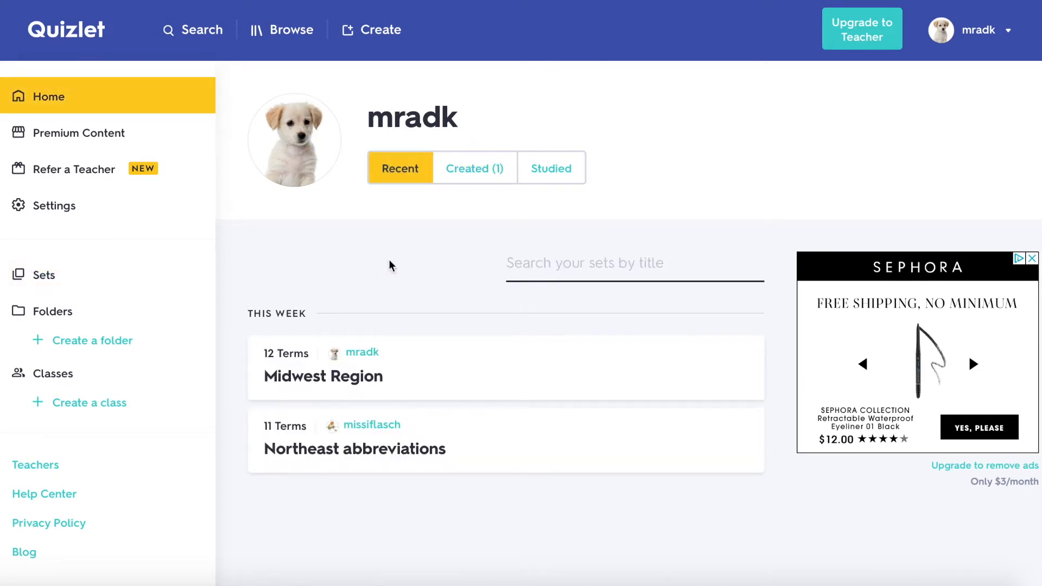
pyautogui.click(480, 177)
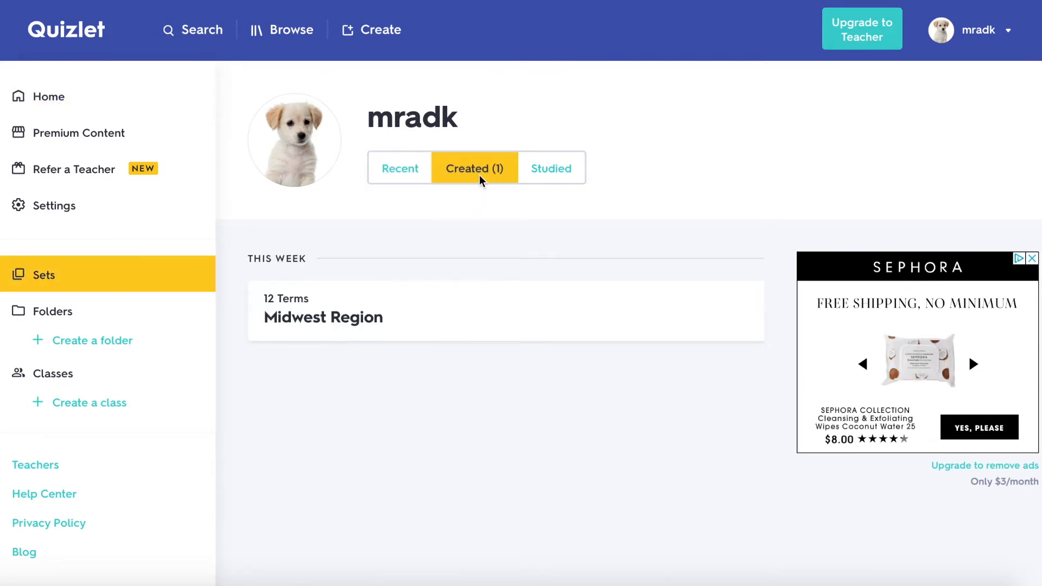
pyautogui.click(567, 179)
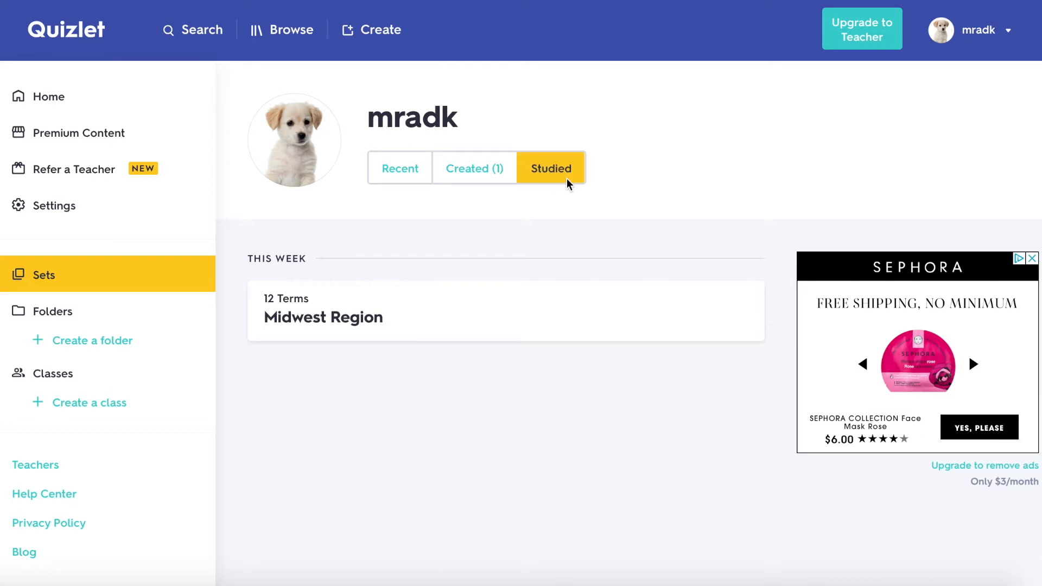
pyautogui.click(491, 179)
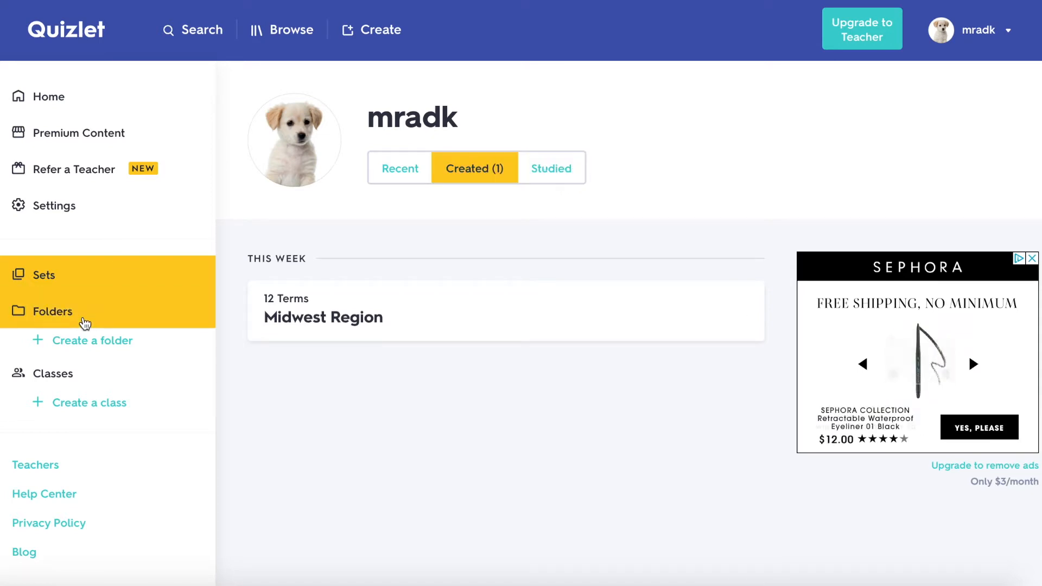
pyautogui.click(85, 324)
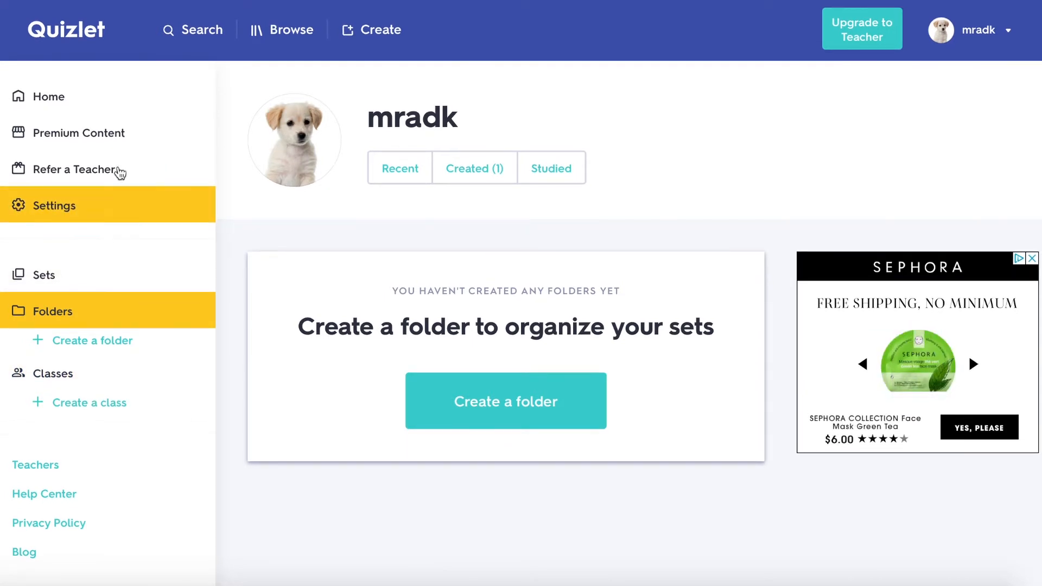
# Start a new study set from the home page and title it "Southwest Region"
pyautogui.click(95, 109)
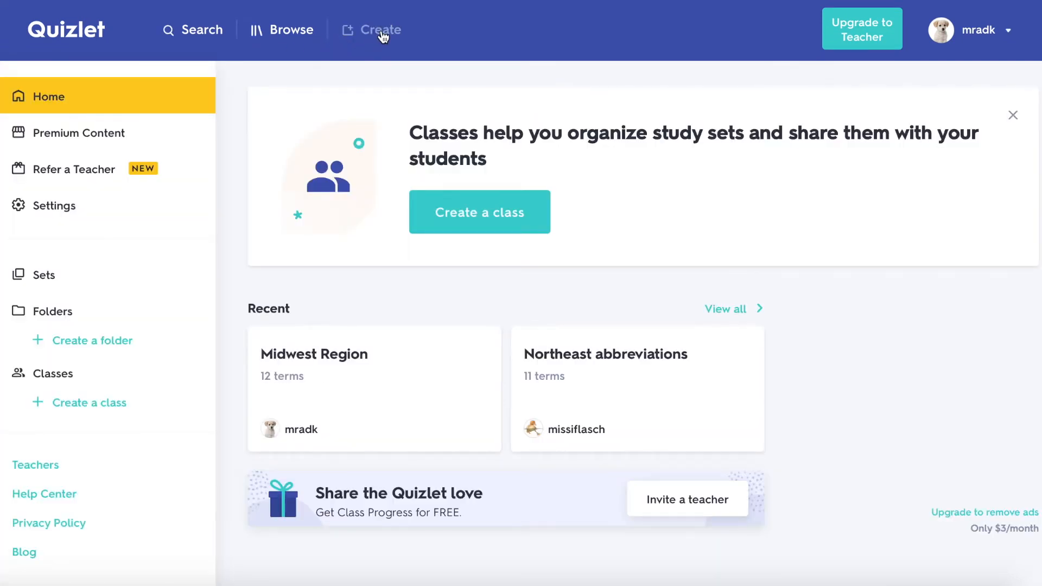
pyautogui.click(382, 32)
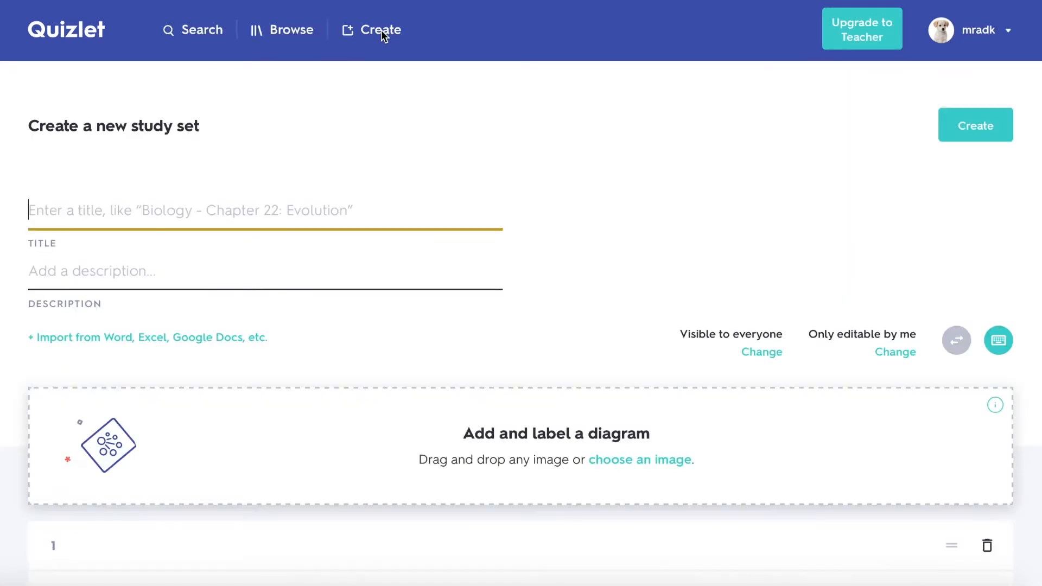
pyautogui.scroll(-1, 712, 237)
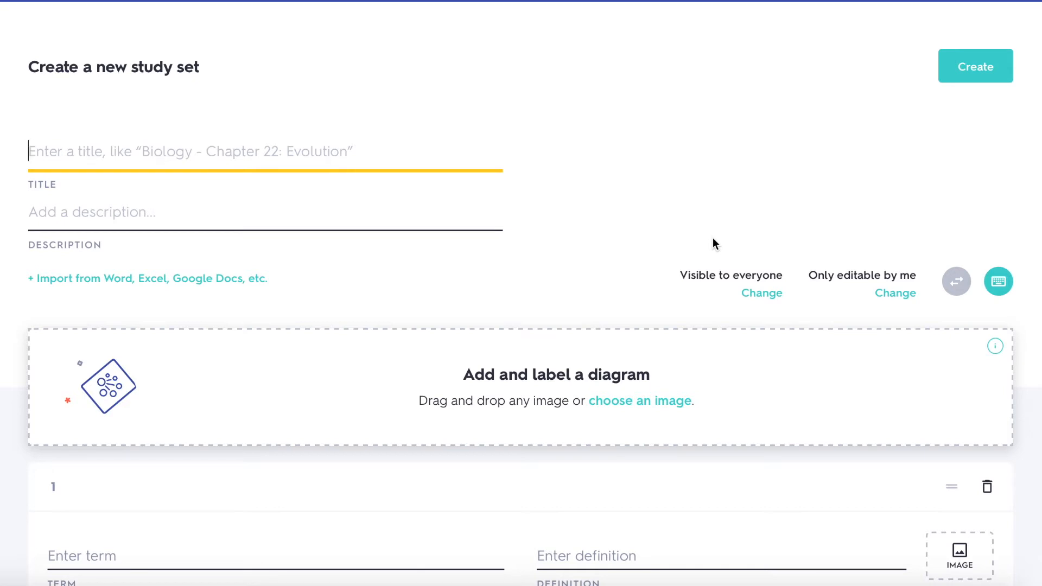
pyautogui.write('Sout')
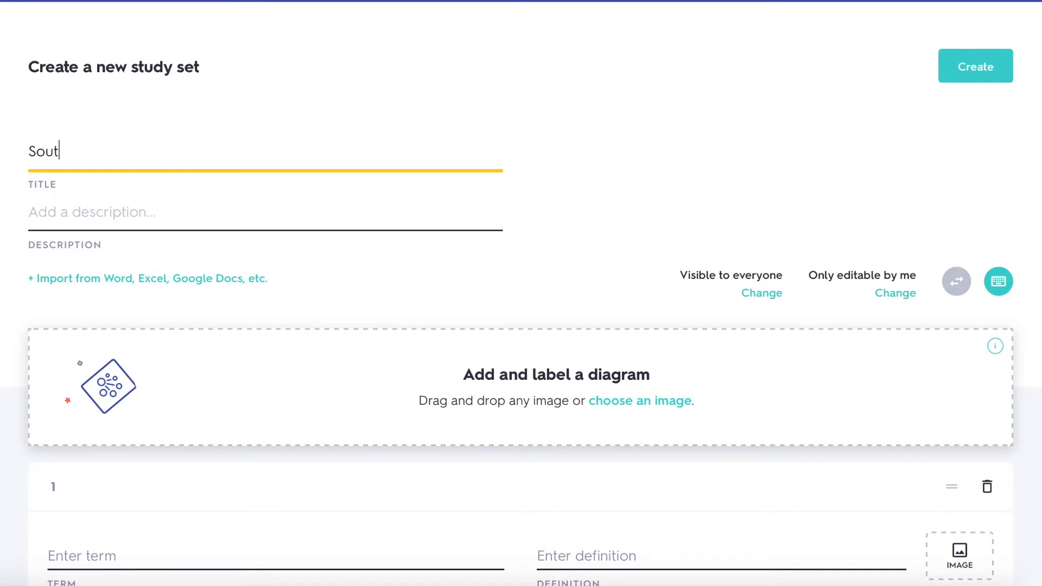
pyautogui.write('hwest Region')
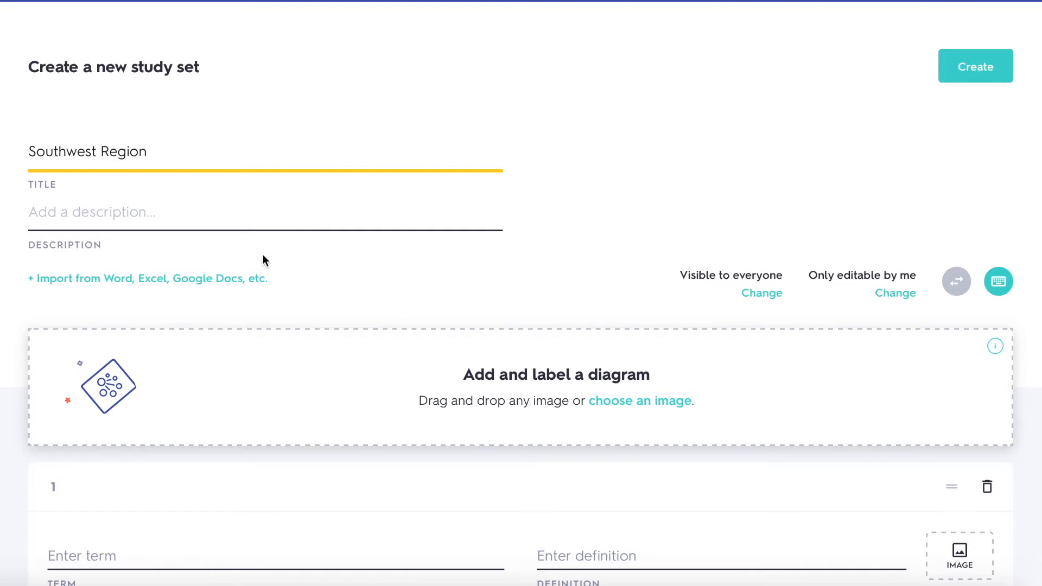
# Describe the study set as "This set reviews the capitals and abbreviations of the Southwest Region."
pyautogui.click(241, 222)
pyautogui.write('This ')
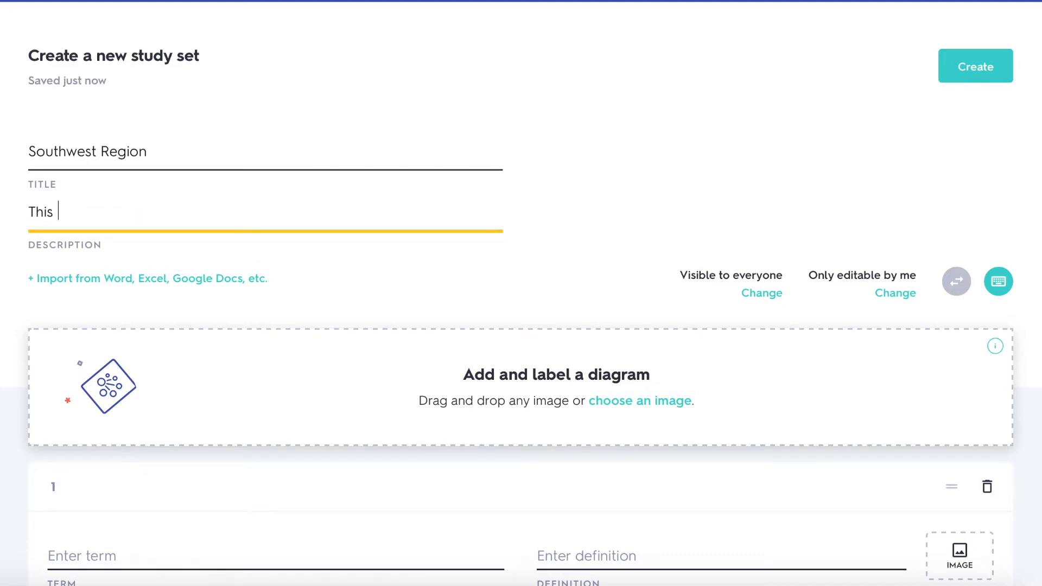
pyautogui.write('set review')
pyautogui.press('BackSpace')
pyautogui.write('s the capitals and appr')
pyautogui.press('BackSpace')
pyautogui.press('BackSpace')
pyautogui.press('BackSpace')
pyautogui.write('bbreviations of the So')
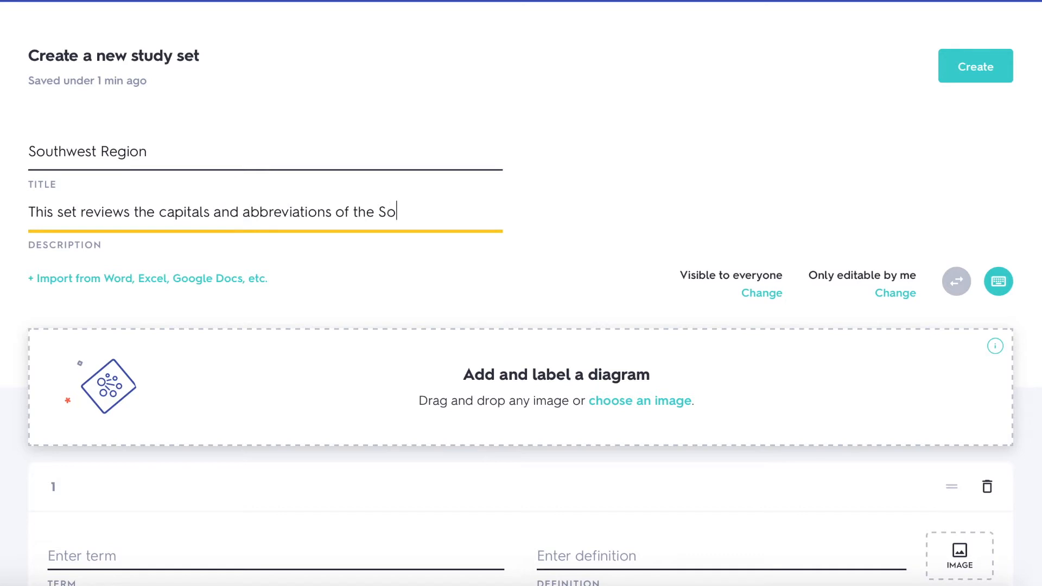
pyautogui.write('uthwest Region.')
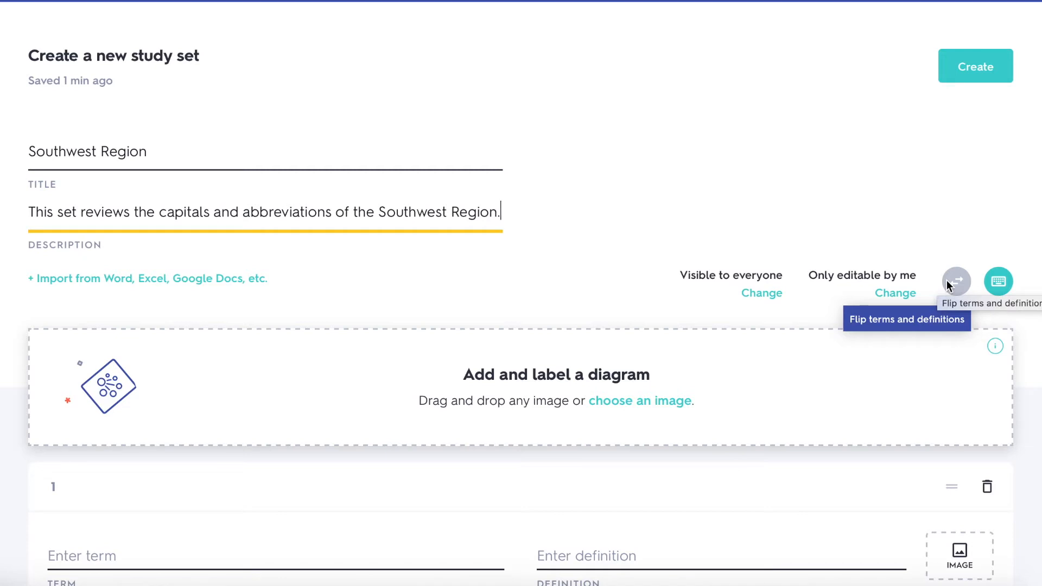
# Review the list of keyboard shortcuts and the image chooser for adding a diagram, leaving without choosing a file
pyautogui.click(999, 283)
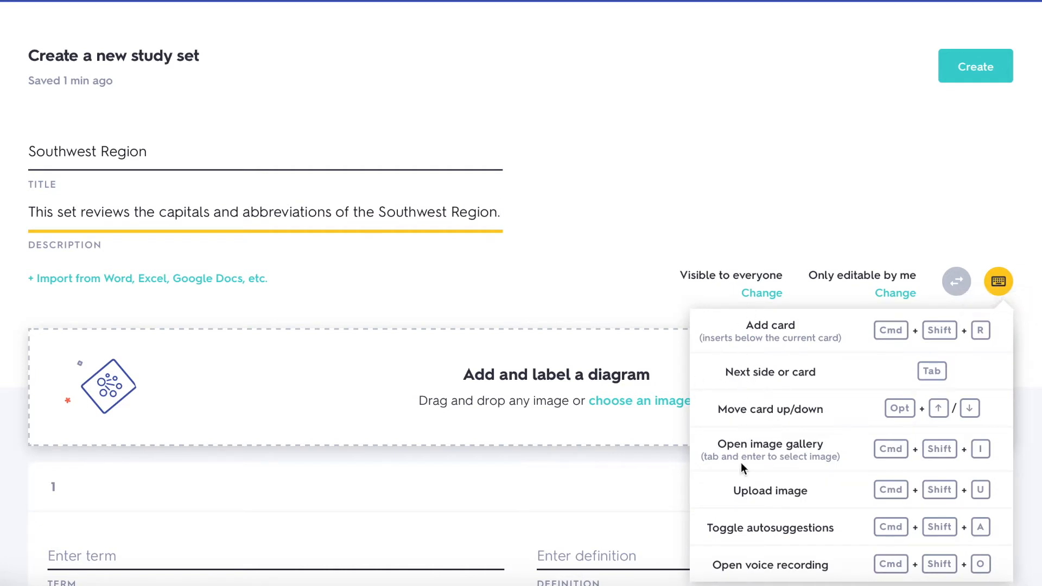
pyautogui.scroll(-3, 522, 255)
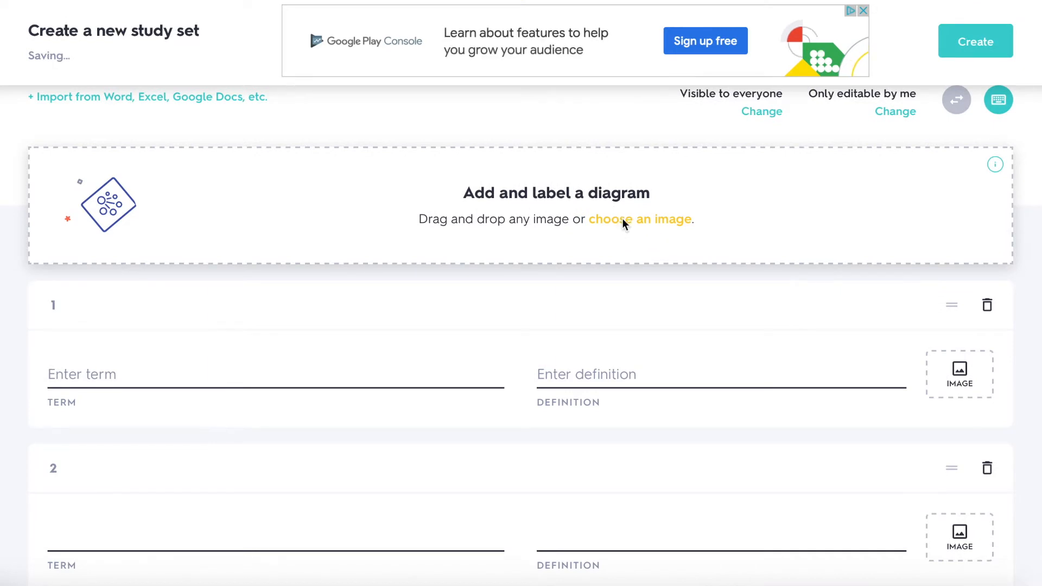
pyautogui.click(622, 218)
pyautogui.click(709, 340)
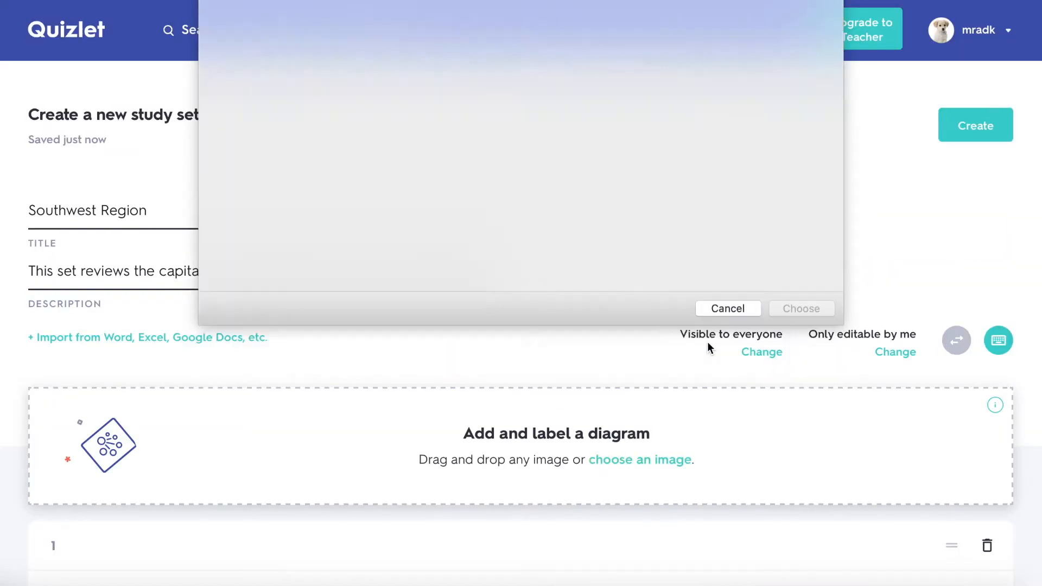
pyautogui.scroll(-2, 631, 336)
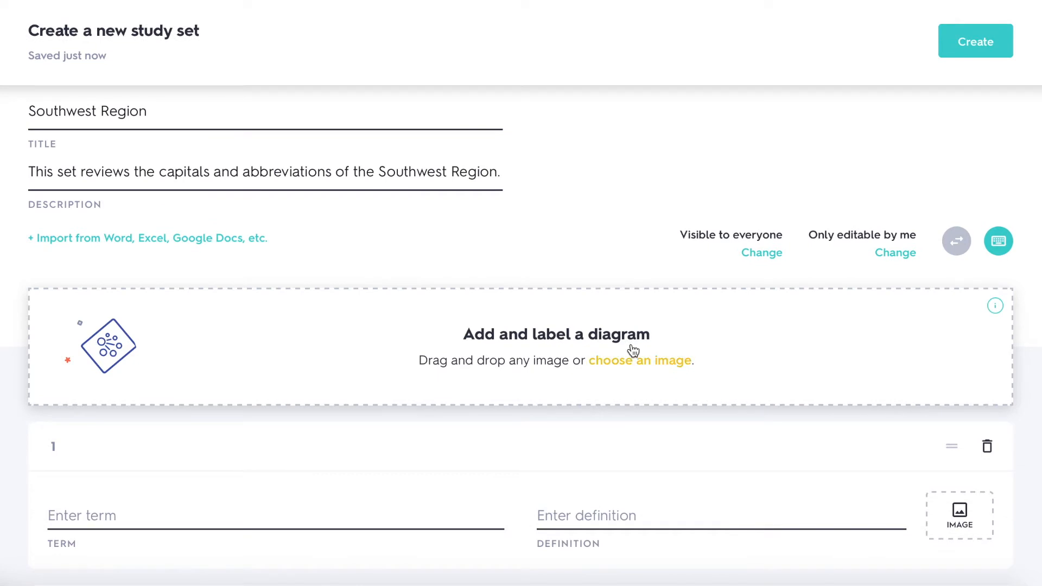
# Enter "Texas" as the term of card 1 and "Oklahoma" as the term of card 2
pyautogui.scroll(-5, 633, 350)
pyautogui.click(191, 270)
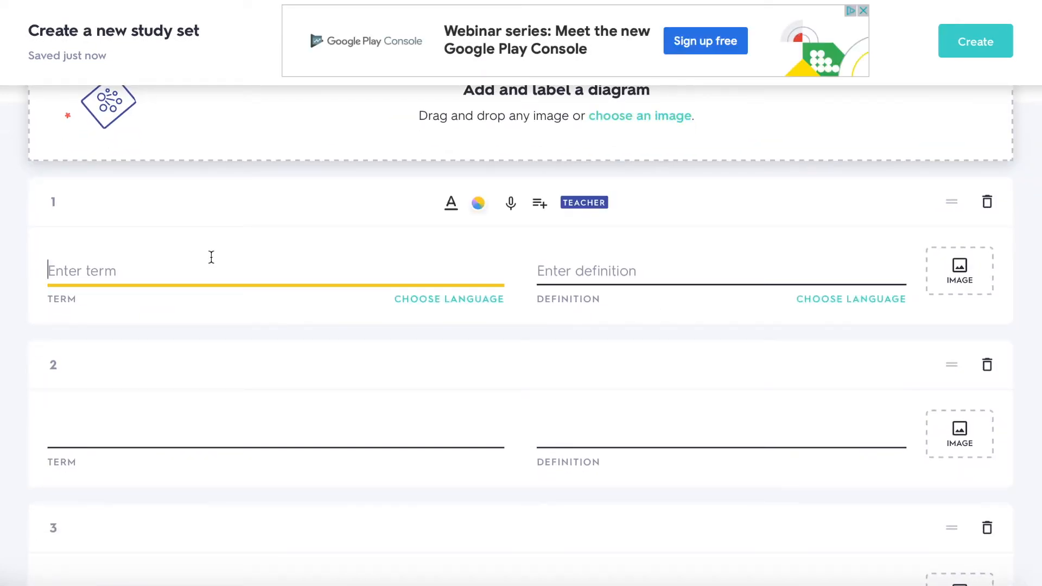
pyautogui.click(451, 203)
pyautogui.click(480, 206)
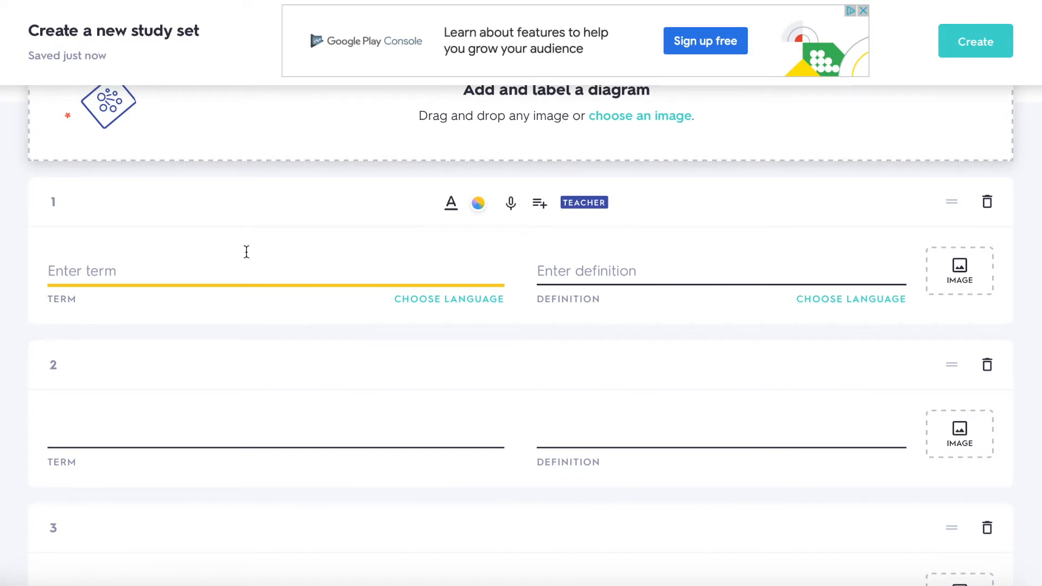
pyautogui.write('Texas')
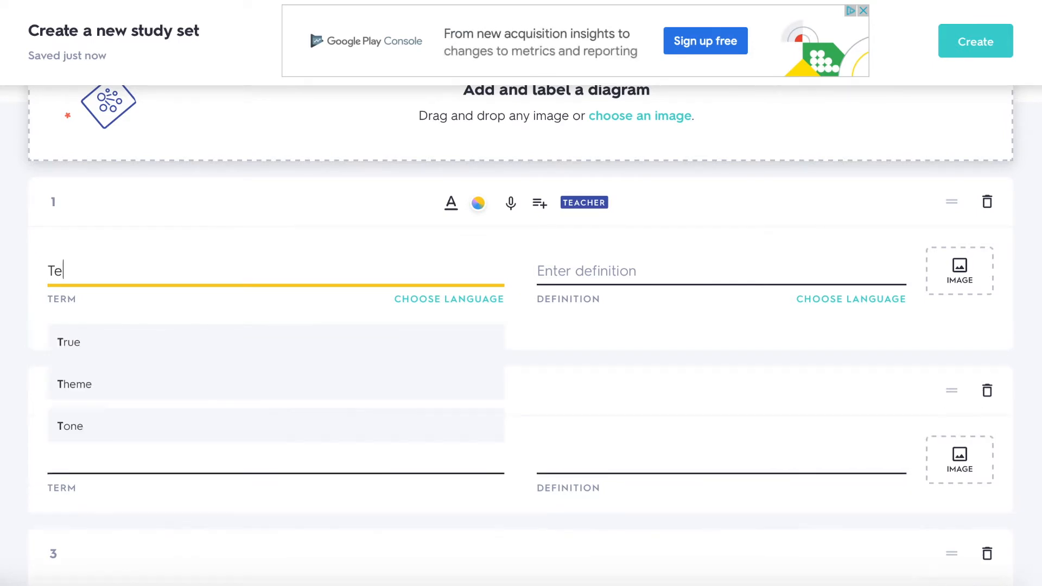
pyautogui.click(633, 321)
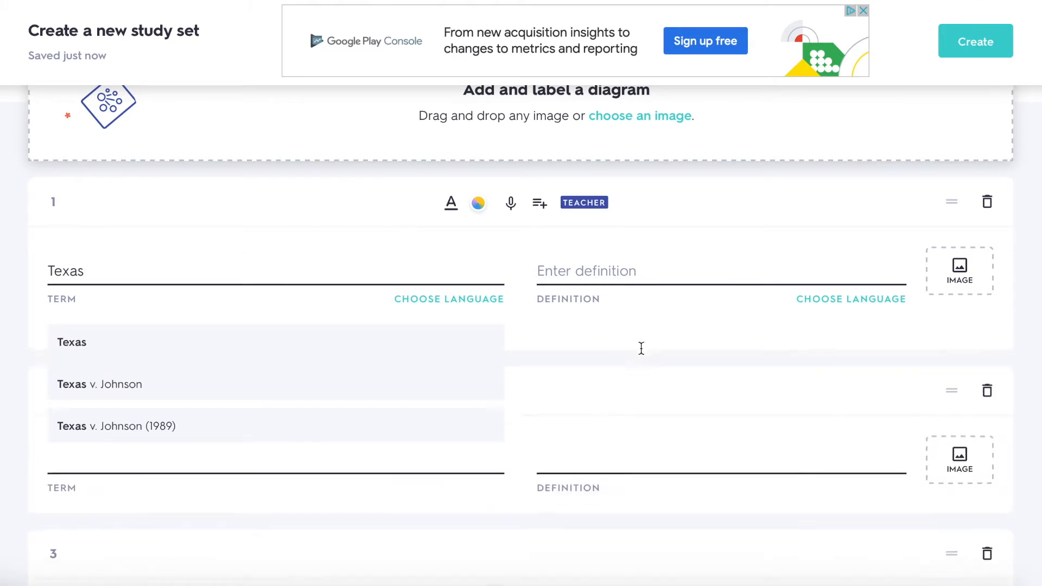
pyautogui.click(308, 444)
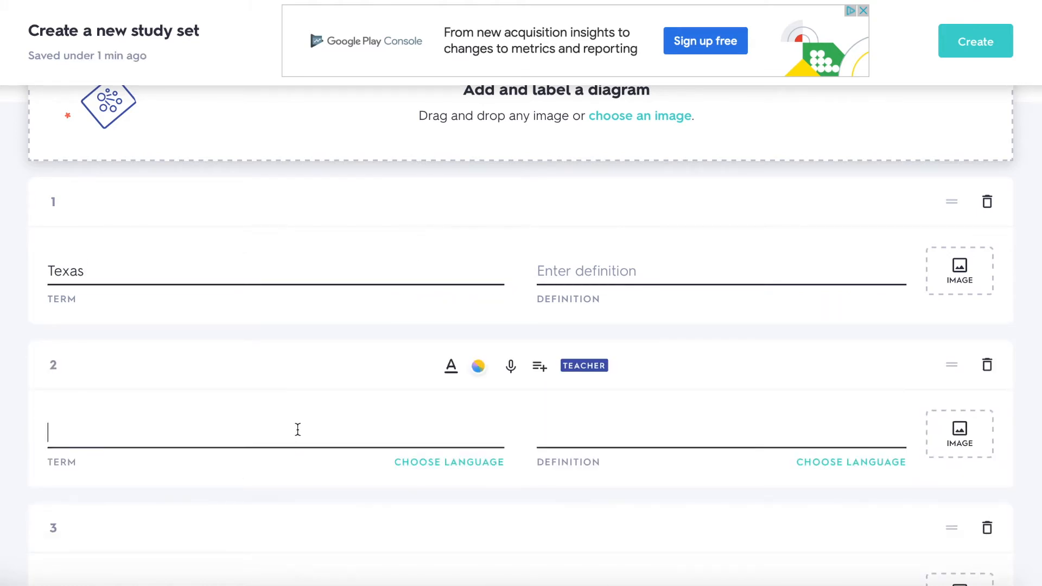
pyautogui.write('Oklahoma')
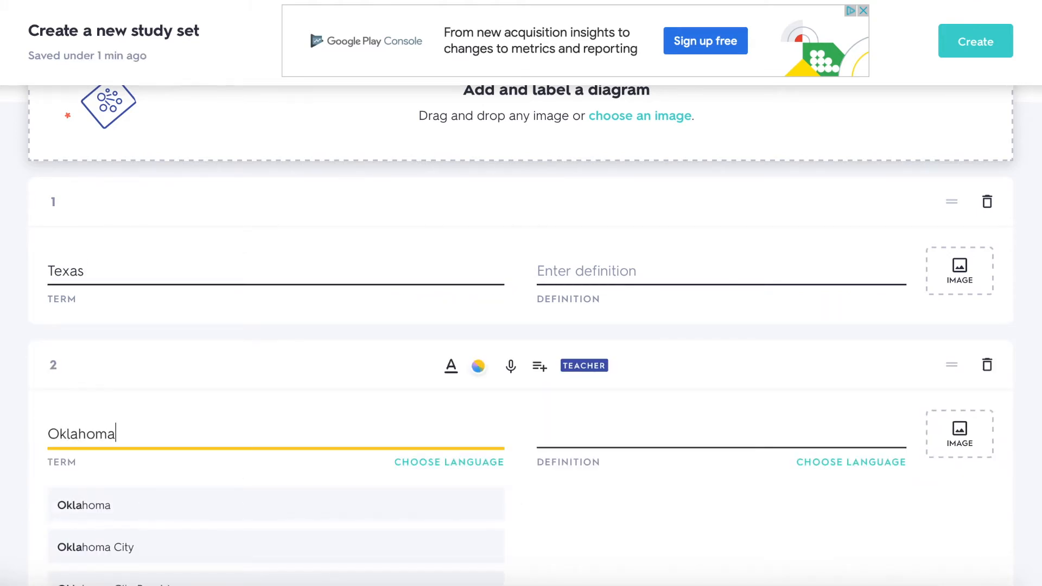
pyautogui.click(568, 517)
# Enter "New Mexico" as the term of card 3 and "Arizona" as the term of card 4
pyautogui.scroll(-2, 568, 517)
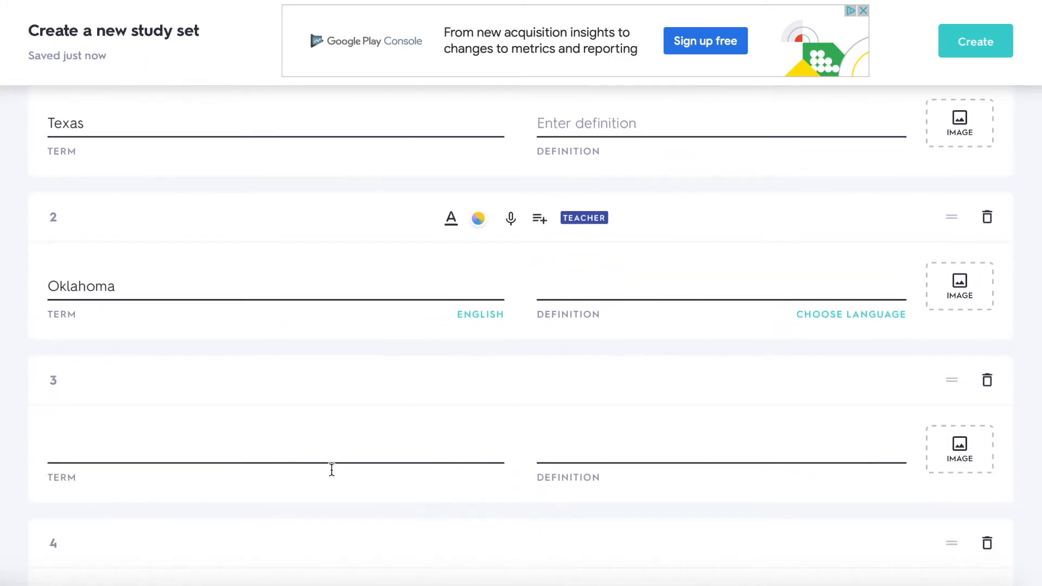
pyautogui.click(323, 455)
pyautogui.write('New ')
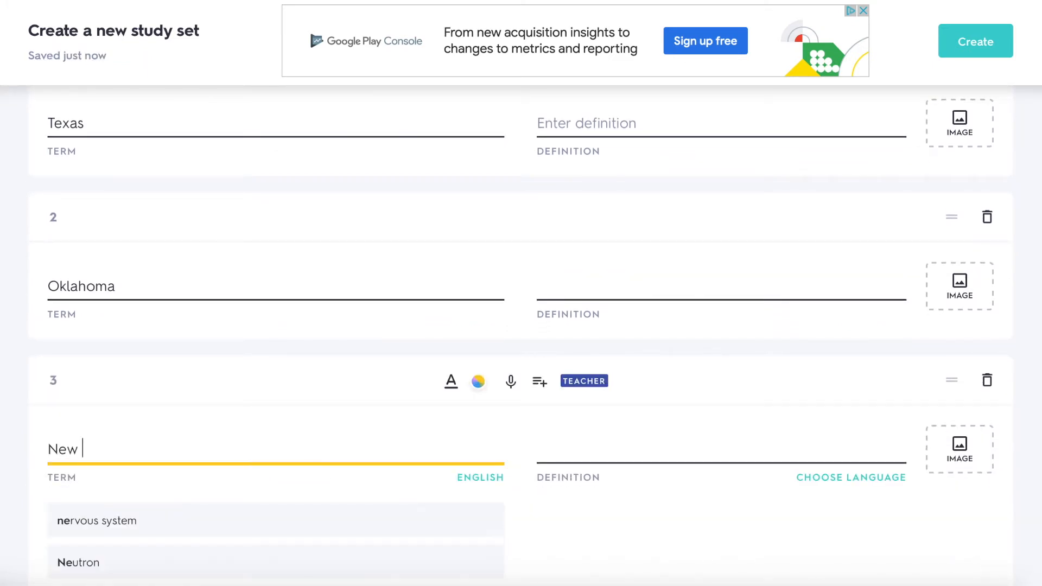
pyautogui.write('Mexico')
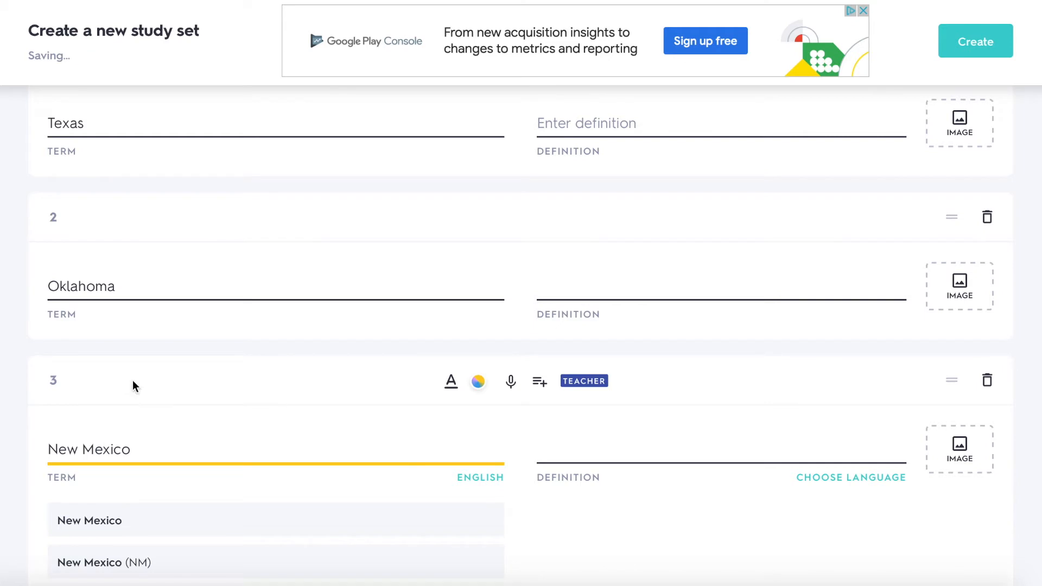
pyautogui.scroll(-3, 26, 397)
pyautogui.scroll(-2, 106, 519)
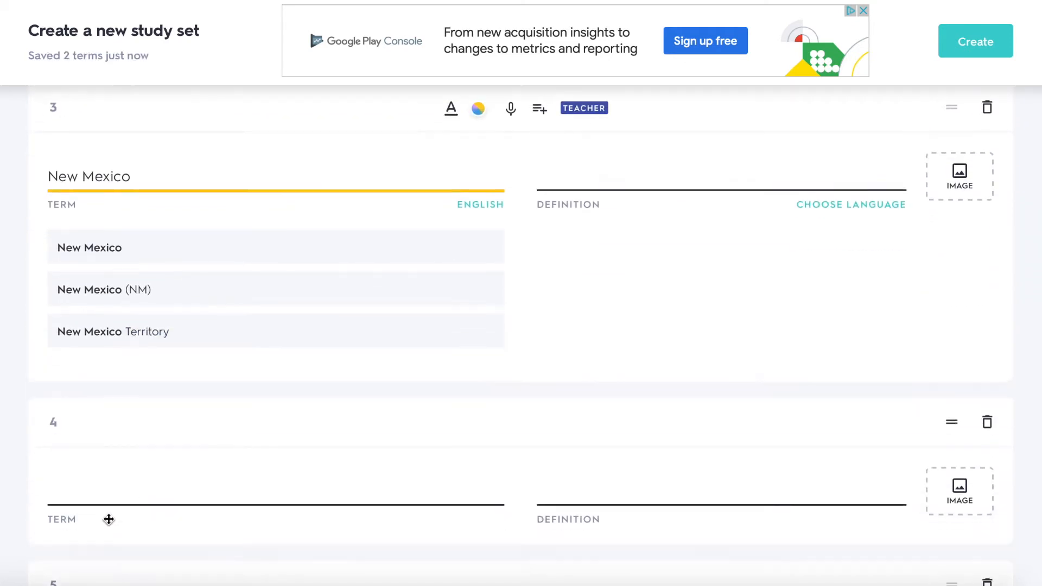
pyautogui.click(108, 481)
pyautogui.write('Arizona')
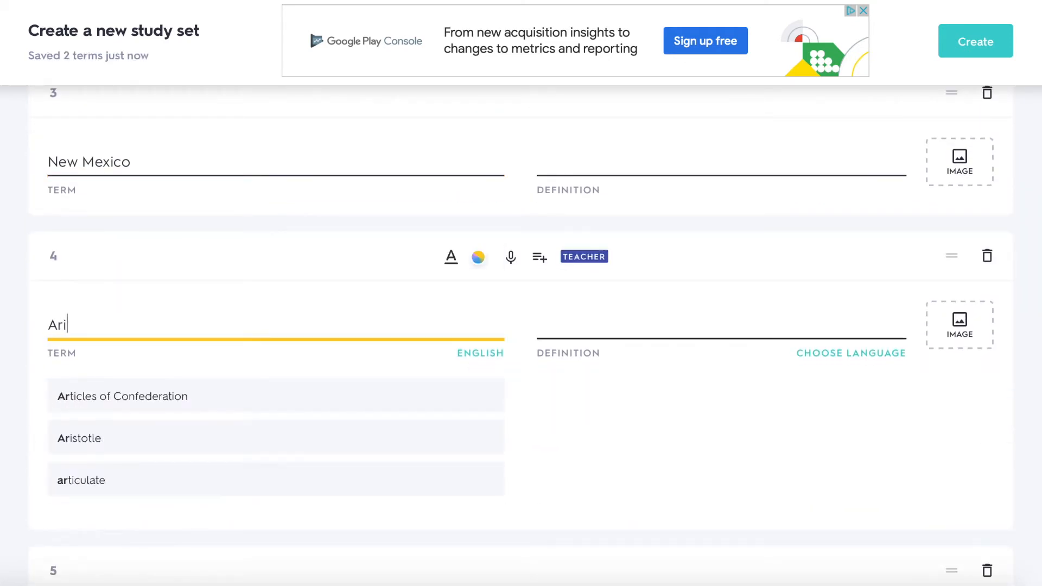
pyautogui.click(13, 405)
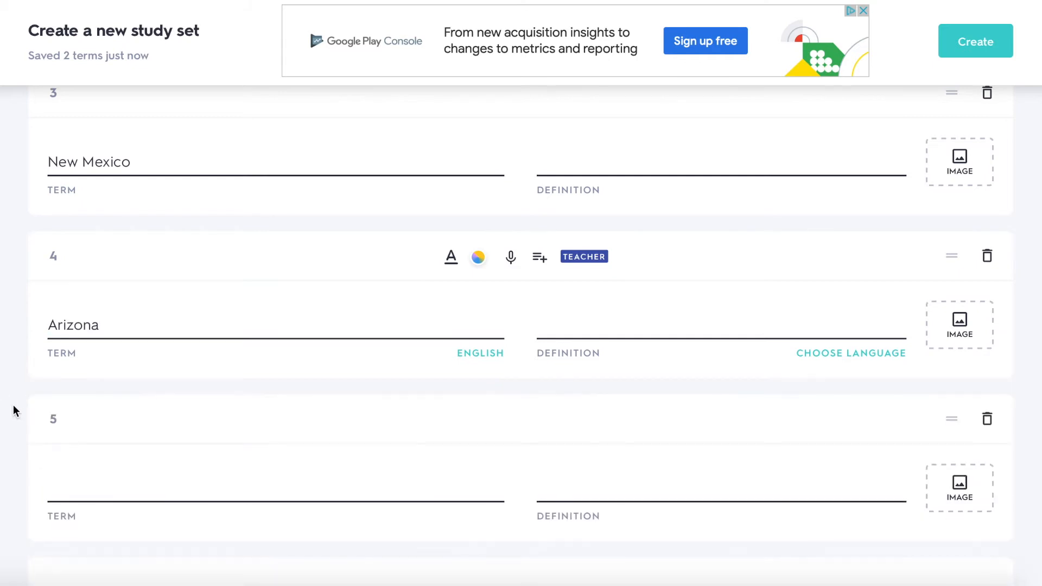
# Use the suggested definitions "Austin" for Texas and "Oklahoma City" for Oklahoma
pyautogui.scroll(9, 13, 405)
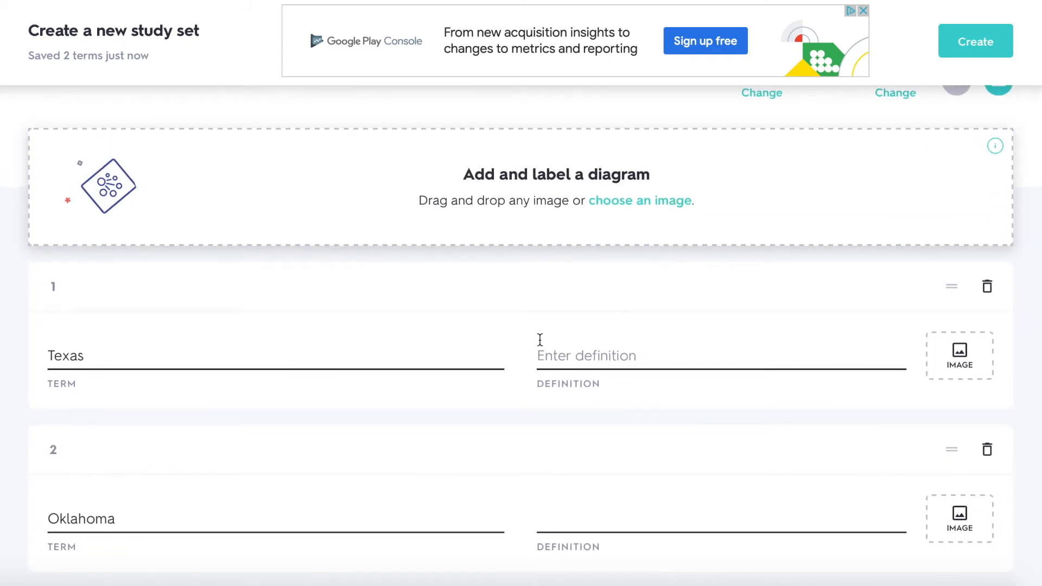
pyautogui.scroll(-2, 489, 349)
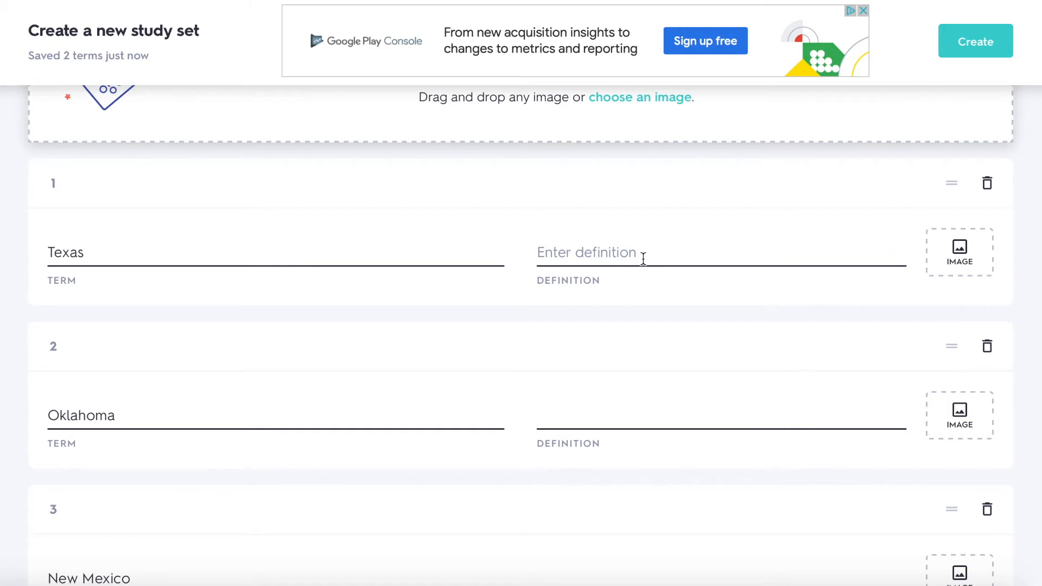
pyautogui.click(643, 259)
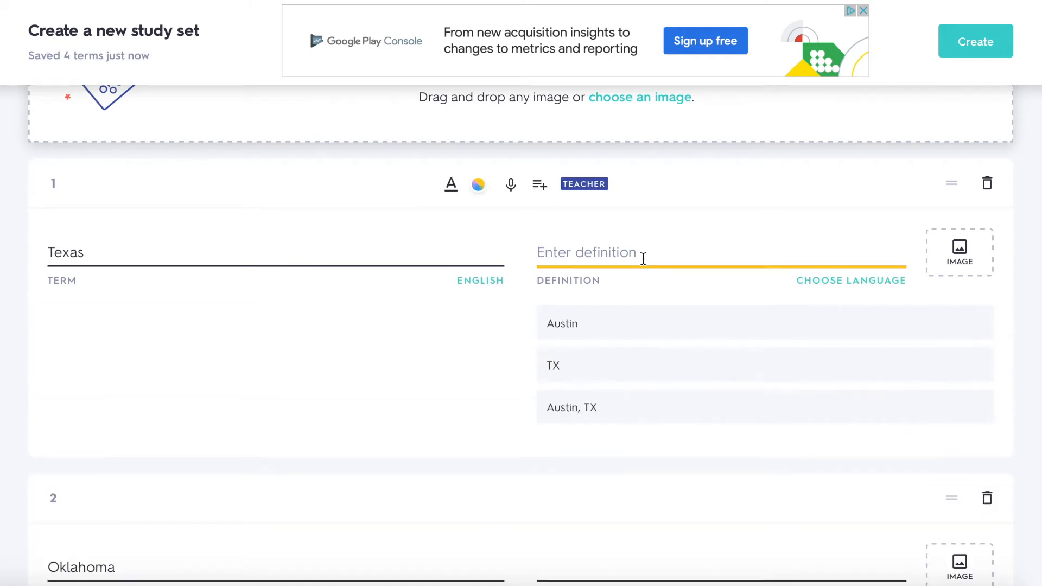
pyautogui.click(616, 320)
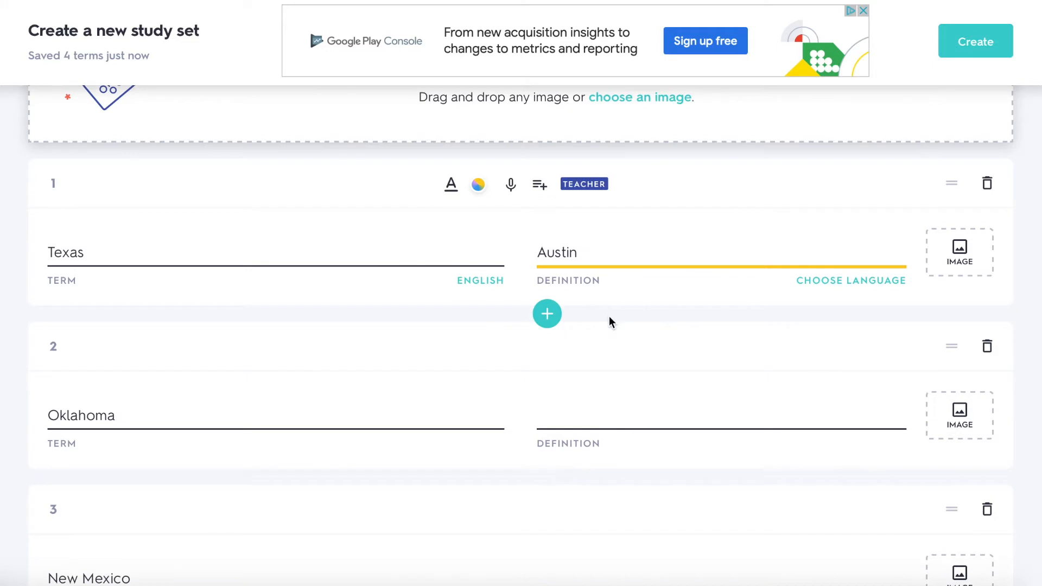
pyautogui.scroll(-1, 610, 316)
pyautogui.click(571, 354)
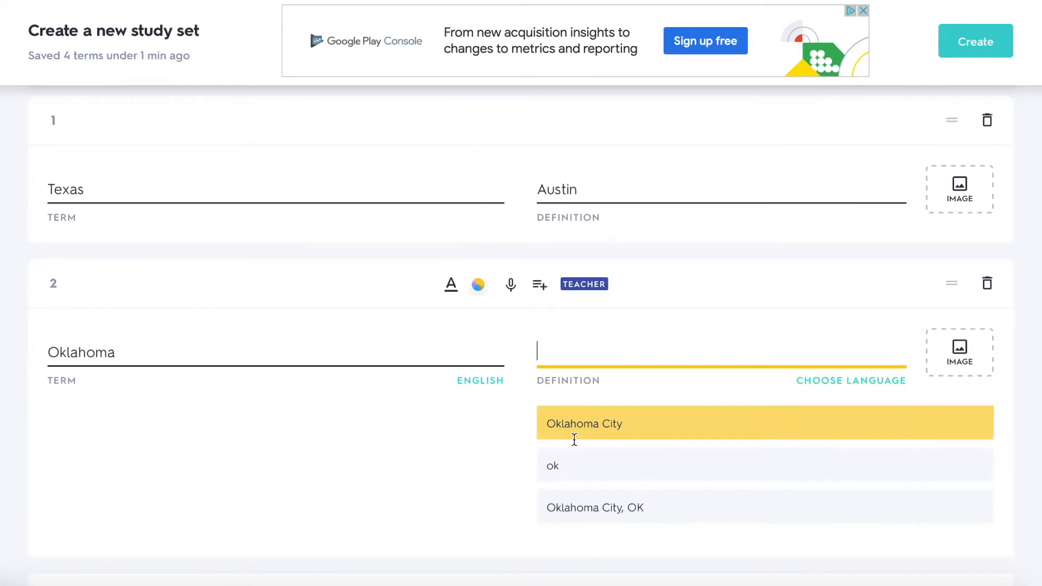
pyautogui.click(575, 434)
# Use the suggested definitions "Santa Fe" for New Mexico and "Phoenix" for Arizona
pyautogui.scroll(-2, 574, 432)
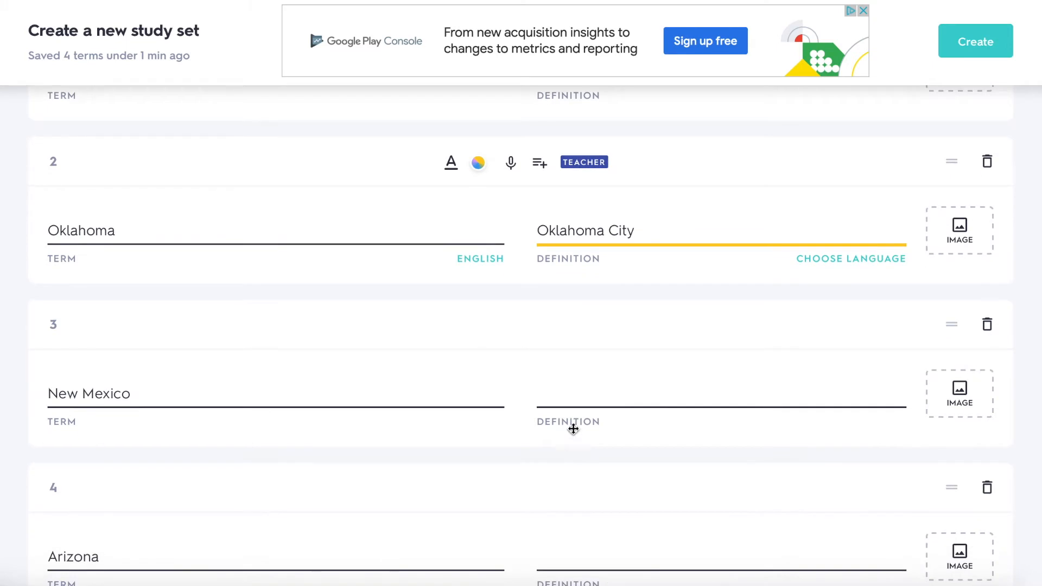
pyautogui.click(566, 393)
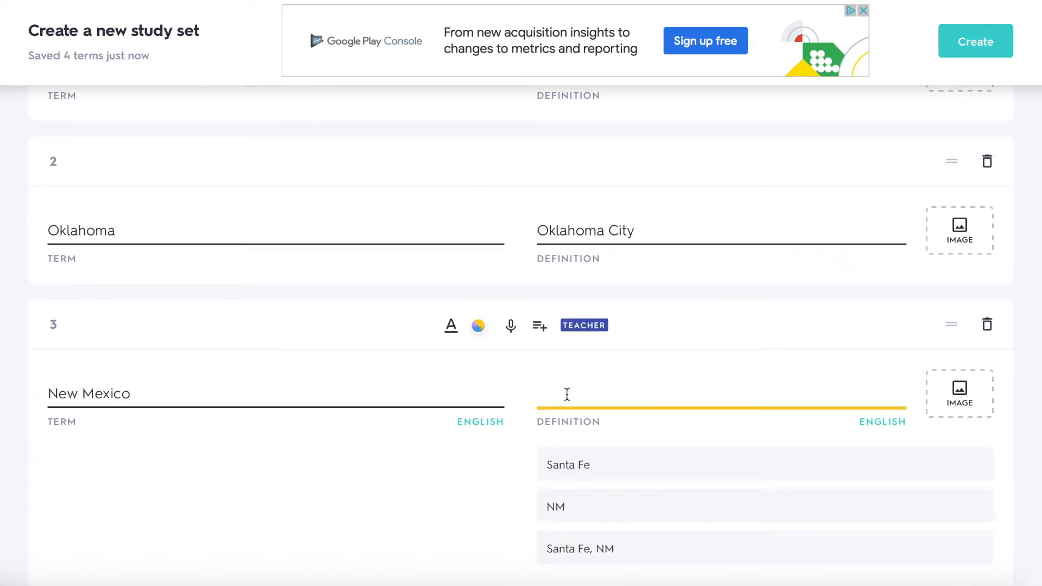
pyautogui.click(562, 467)
pyautogui.scroll(-1, 561, 451)
pyautogui.click(560, 425)
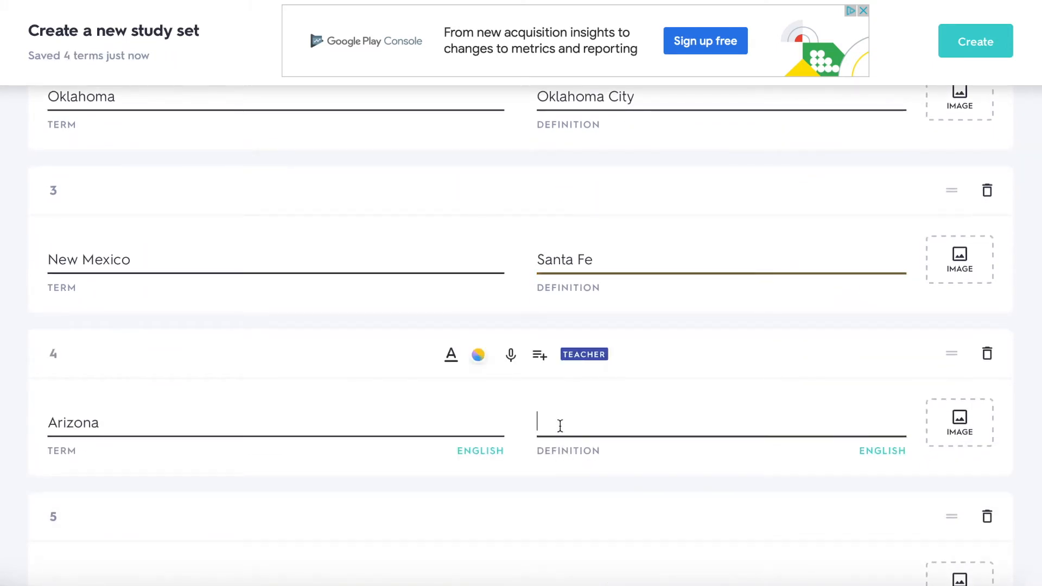
pyautogui.click(565, 493)
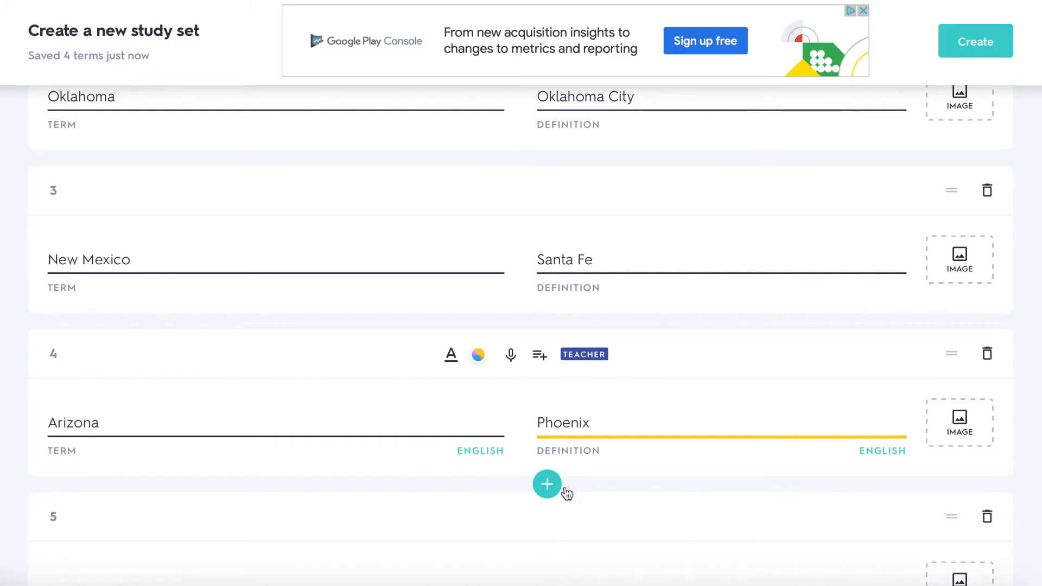
# Open Google in a new browser tab and show the image results for "capital of texas"
pyautogui.scroll(5, 771, 314)
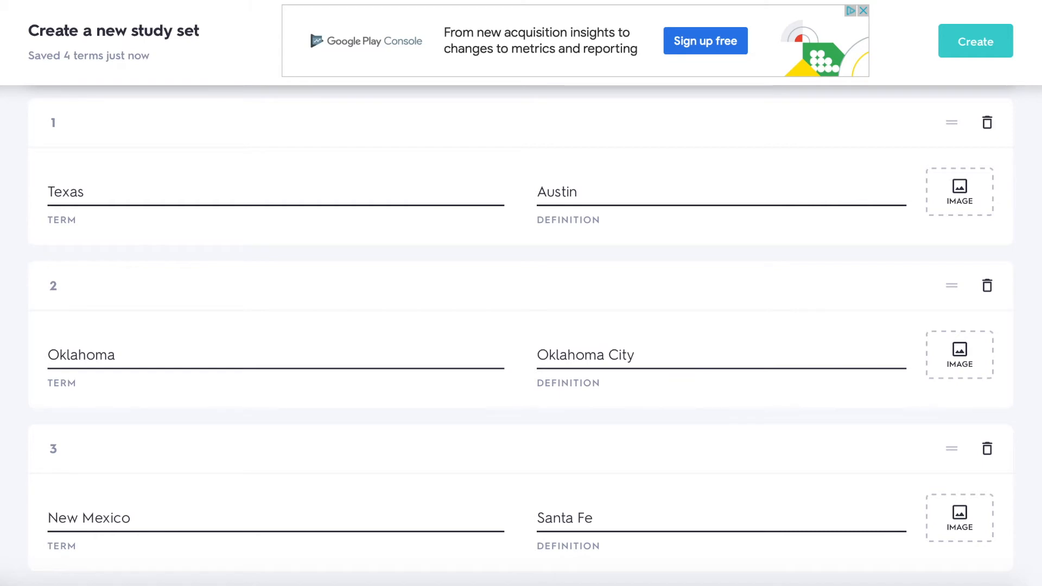
pyautogui.write('goo')
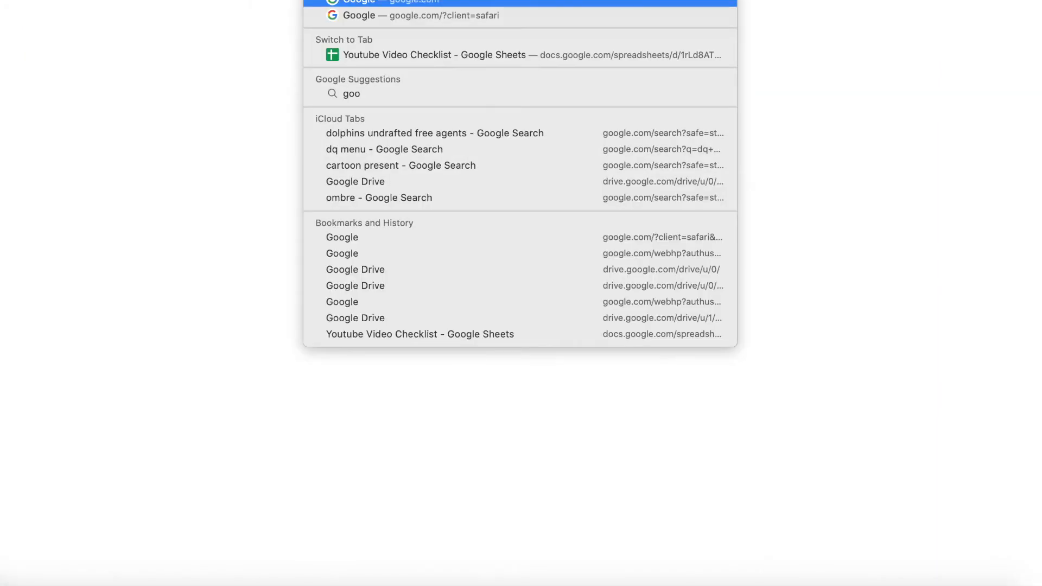
pyautogui.press('Return')
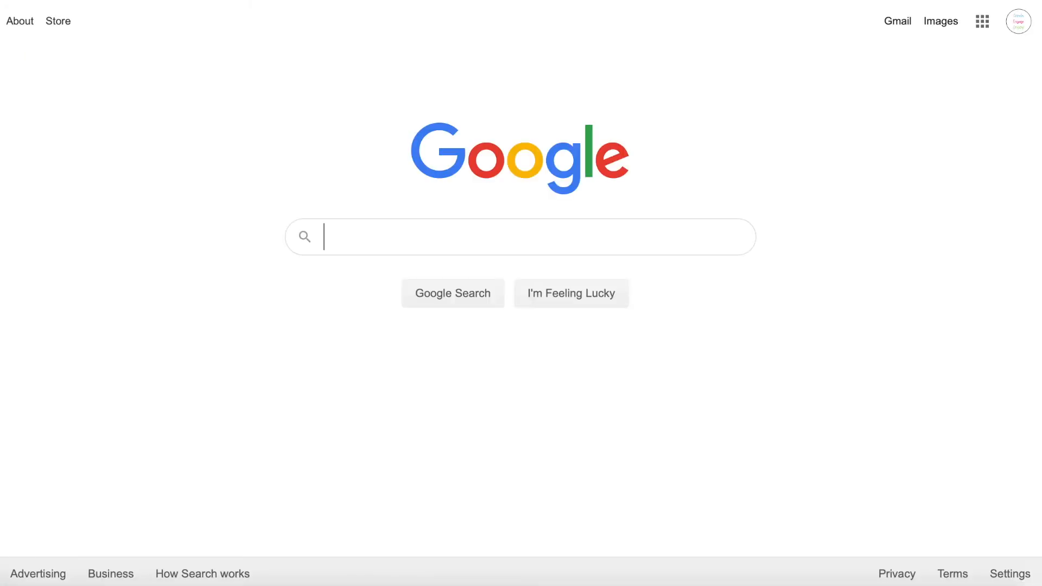
pyautogui.write('capi')
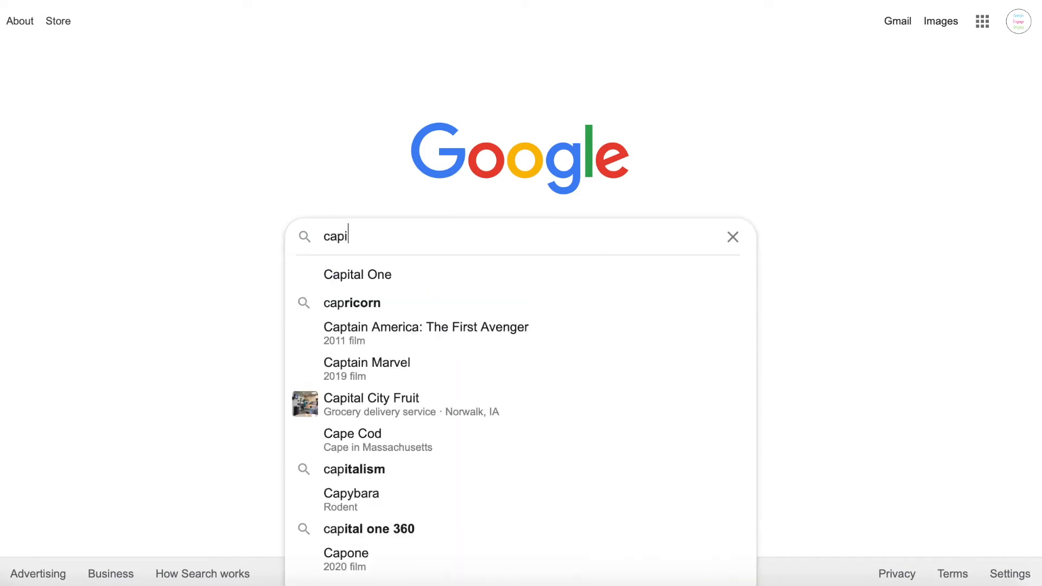
pyautogui.write('tal of texas')
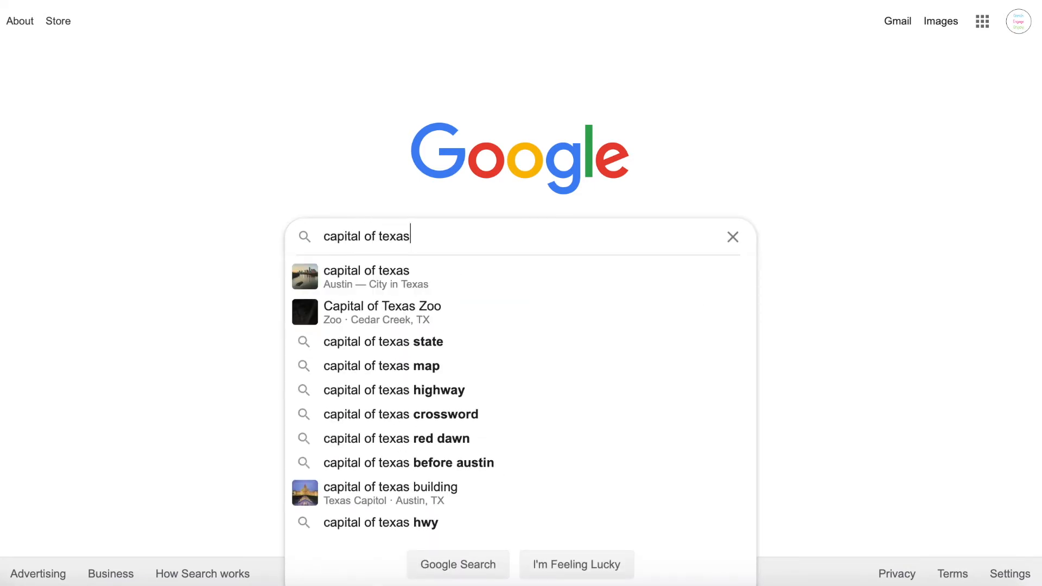
pyautogui.press('Return')
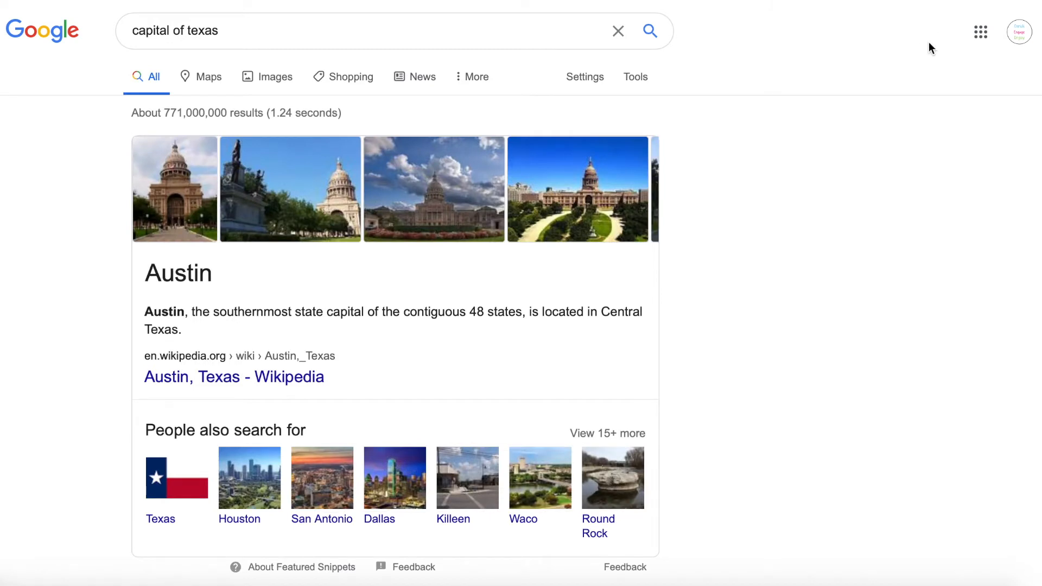
pyautogui.click(270, 79)
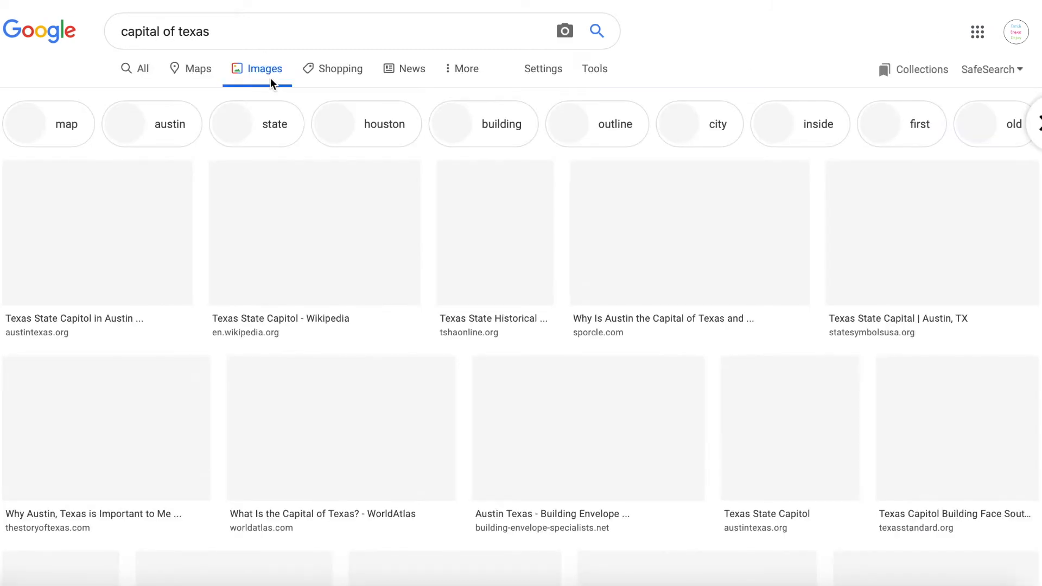
# Look through the Texas capitol images and refine the image search to "capital of texas on a map"
pyautogui.scroll(-3, 288, 230)
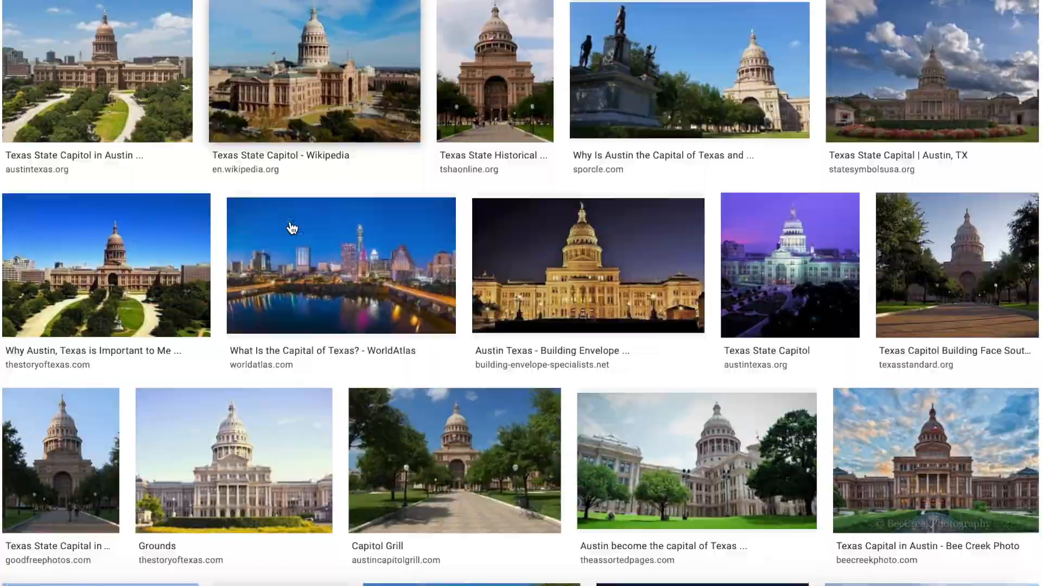
pyautogui.scroll(3, 292, 228)
pyautogui.click(227, 31)
pyautogui.write('on a map')
pyautogui.press('Return')
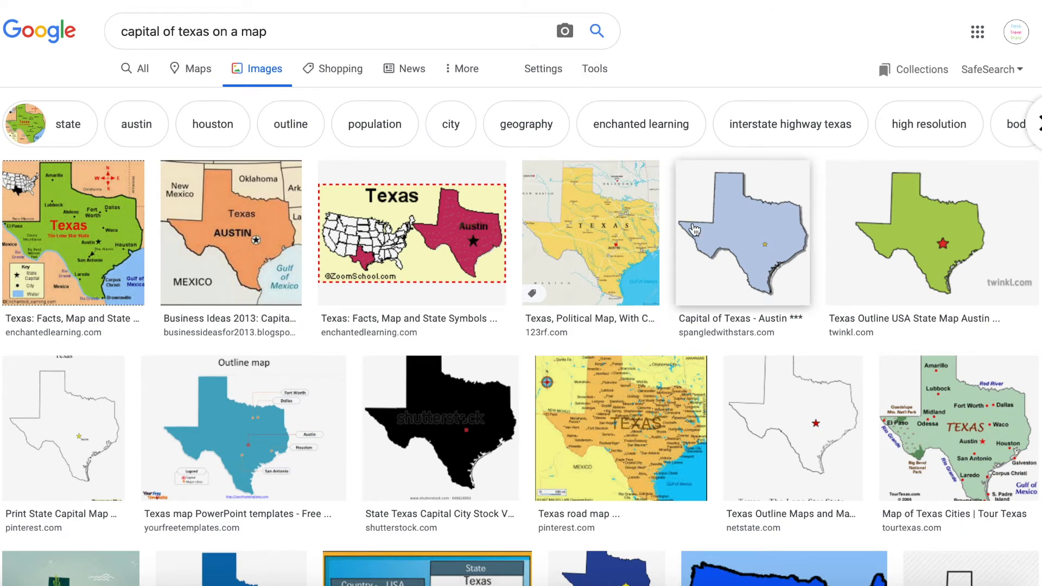
# Open the blue Texas outline map with the capital starred and save the image to the Desktop as "unnamed"
pyautogui.click(694, 230)
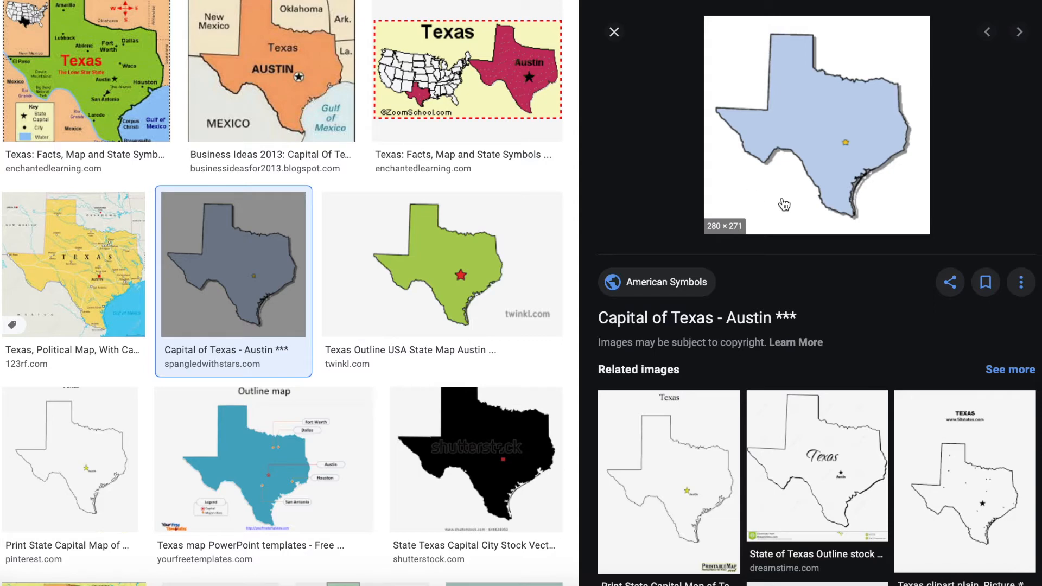
pyautogui.rightClick(836, 95)
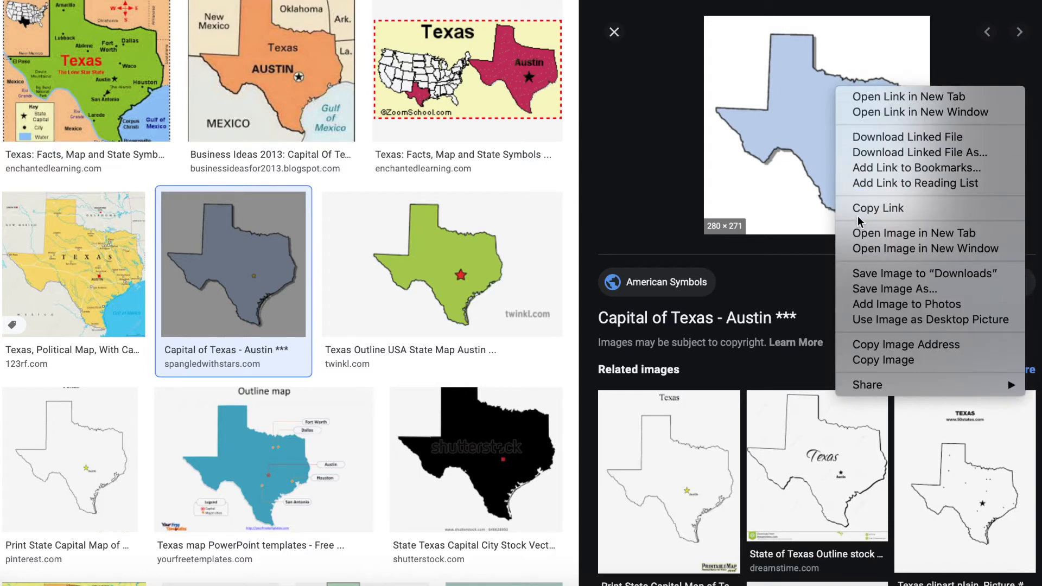
pyautogui.click(883, 289)
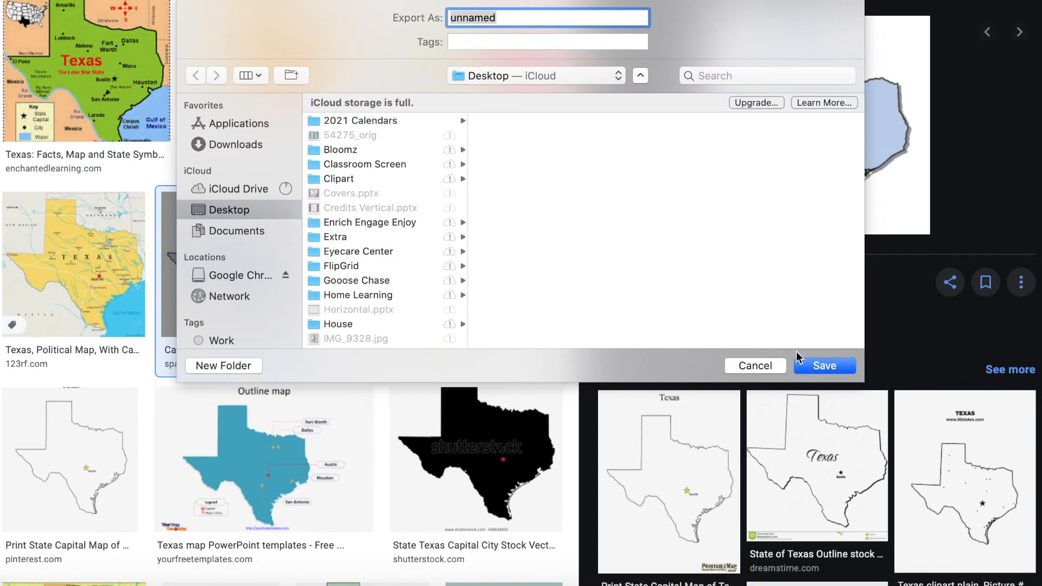
pyautogui.click(822, 365)
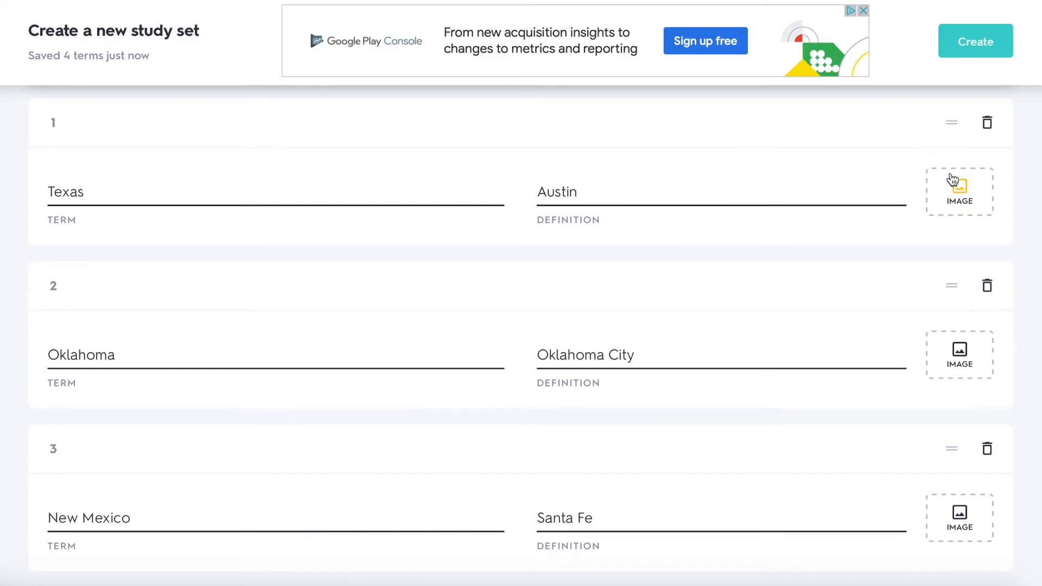
# In the Quizlet set, add the suggested blue outline maps to the Texas and Oklahoma cards
pyautogui.click(952, 180)
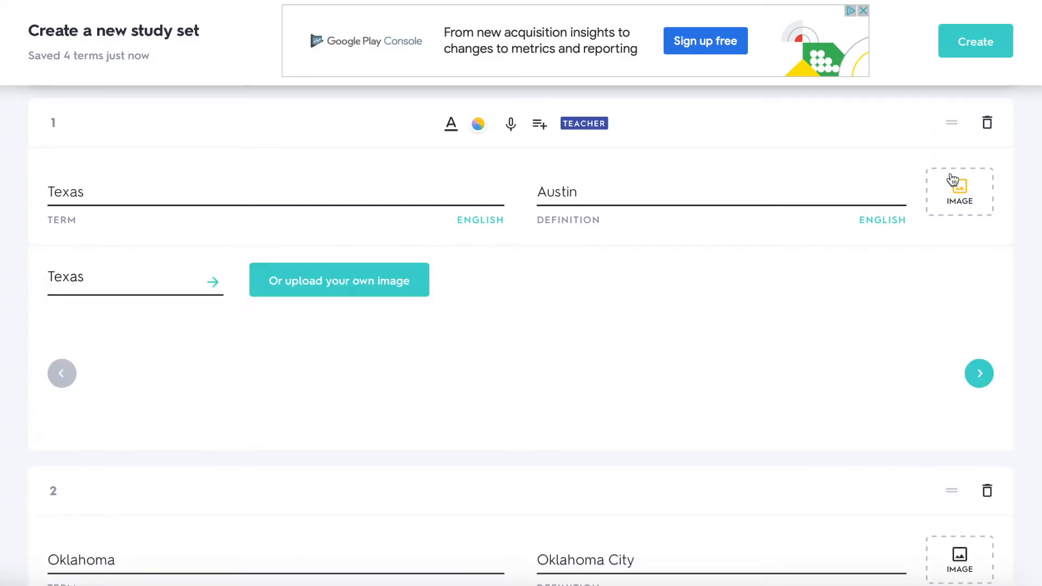
pyautogui.click(371, 364)
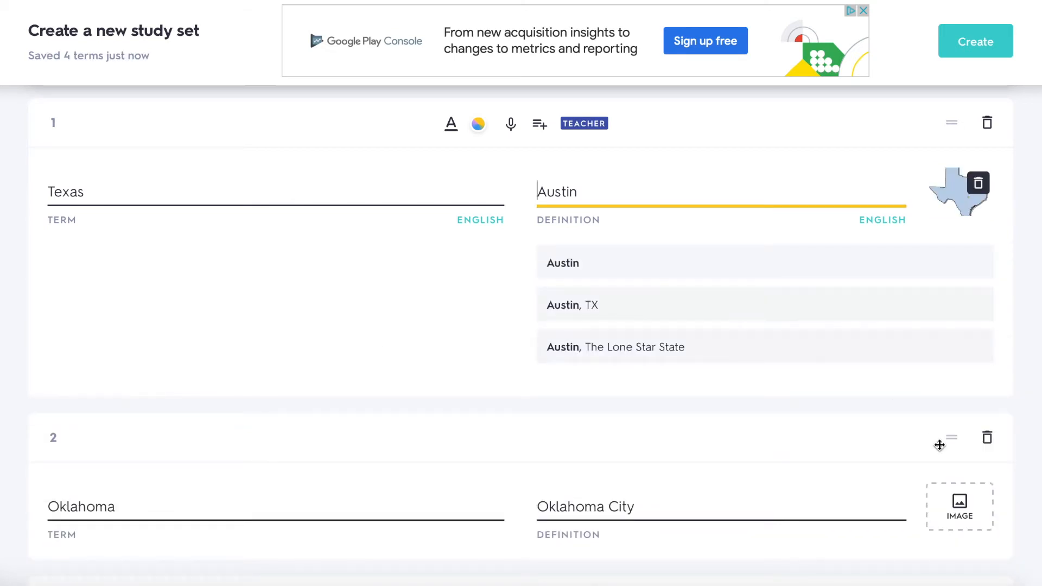
pyautogui.click(980, 512)
pyautogui.click(979, 353)
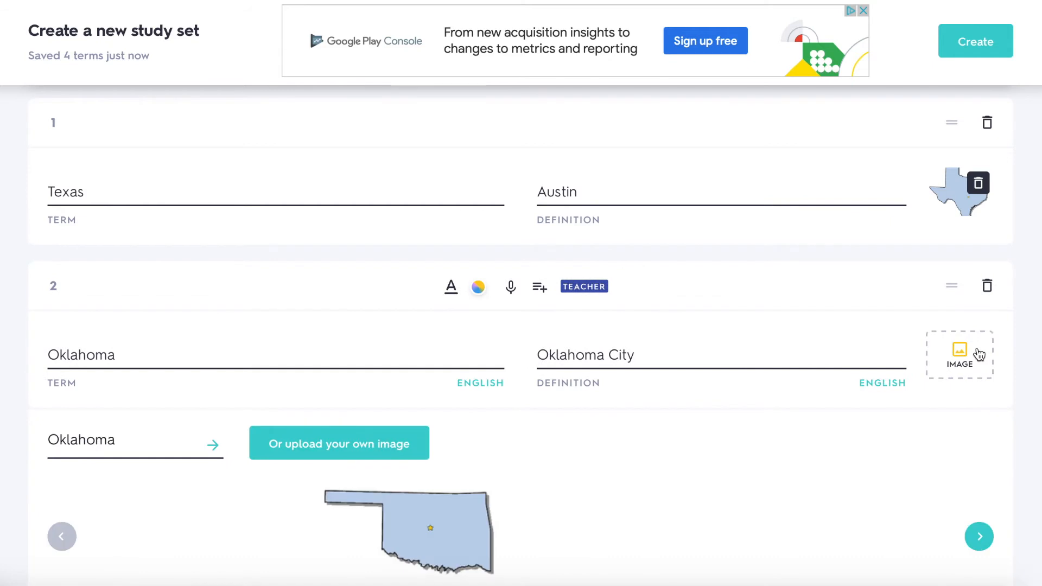
pyautogui.scroll(-4, 979, 354)
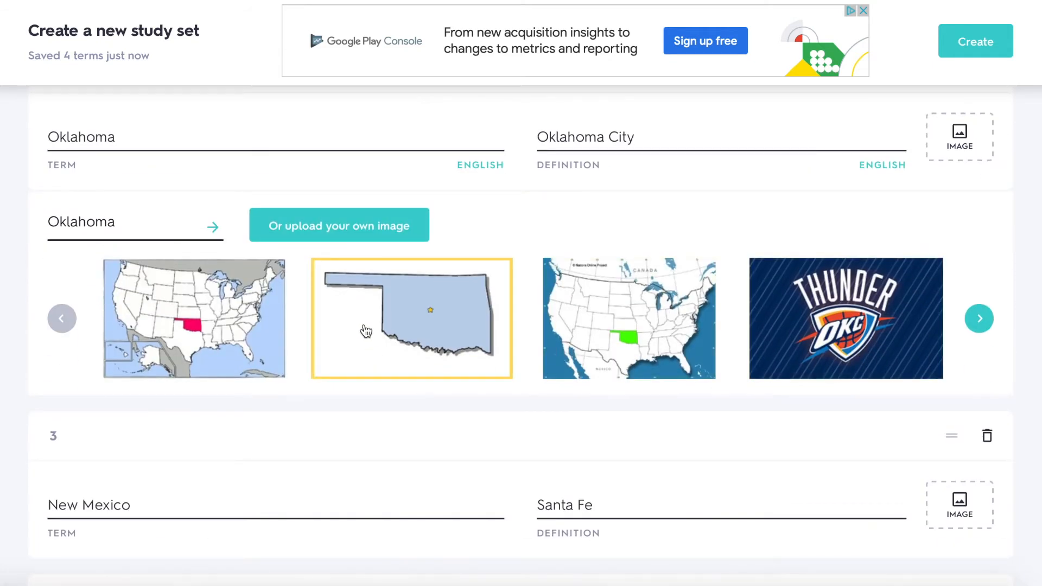
pyautogui.click(366, 331)
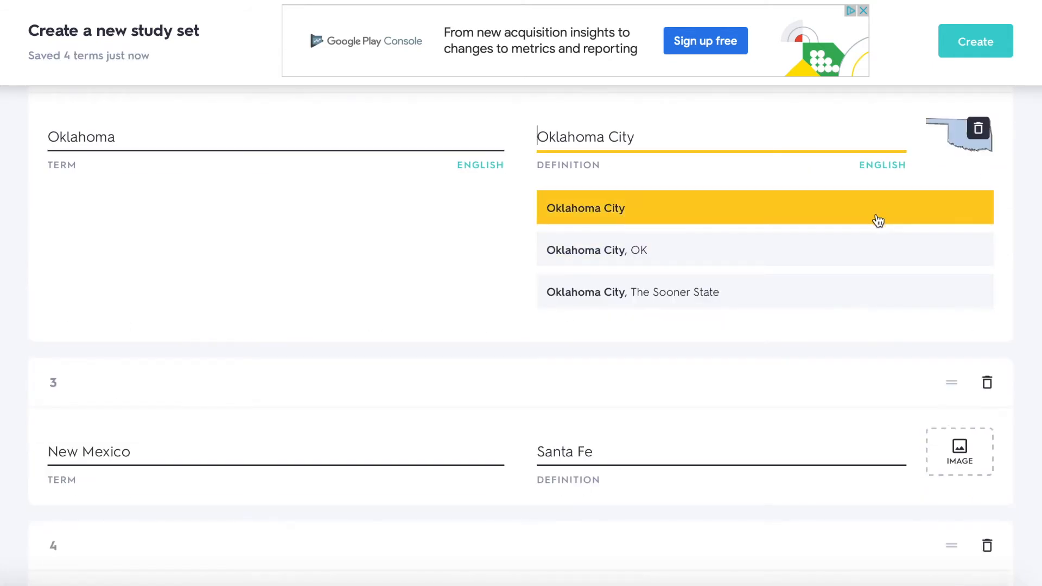
# Browse the suggested images for the New Mexico card without choosing one
pyautogui.scroll(-2, 466, 348)
pyautogui.scroll(8, 466, 348)
pyautogui.scroll(-4, 466, 349)
pyautogui.scroll(-4, 466, 348)
pyautogui.click(977, 433)
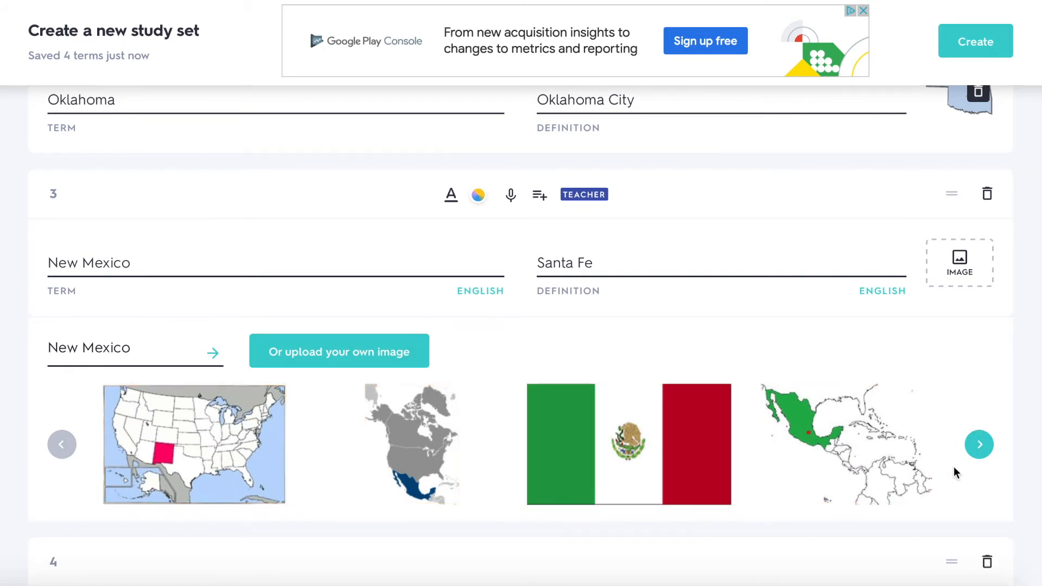
pyautogui.click(980, 444)
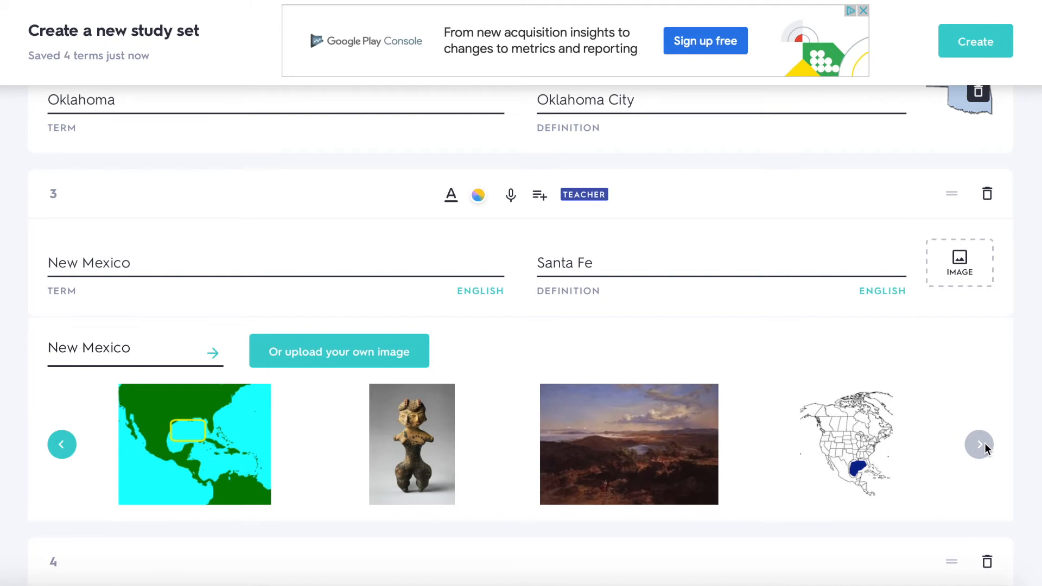
pyautogui.scroll(-3, 967, 388)
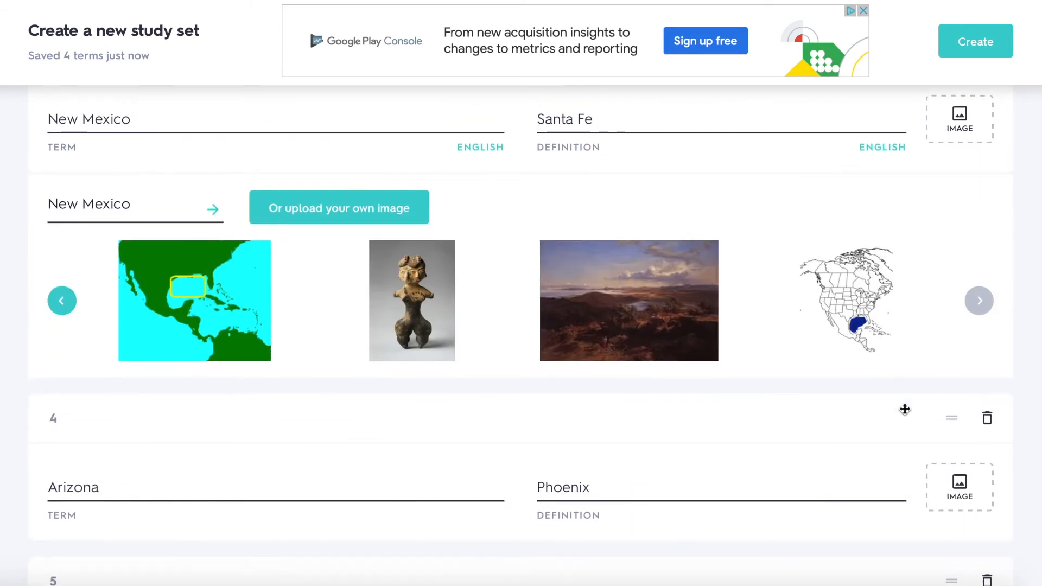
pyautogui.click(61, 300)
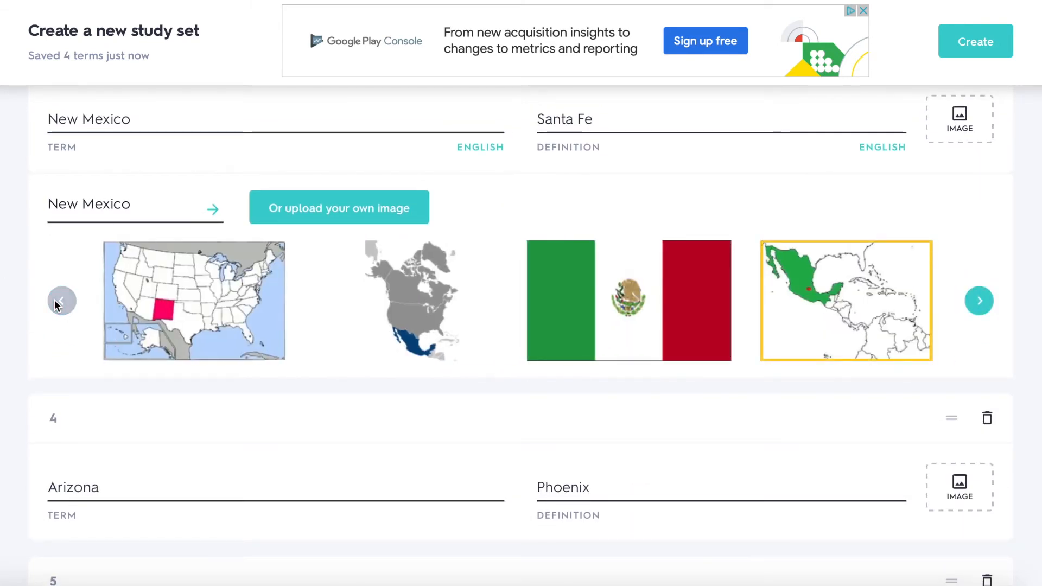
# Add the suggested blue Arizona outline map to the Arizona card
pyautogui.scroll(-2, 190, 412)
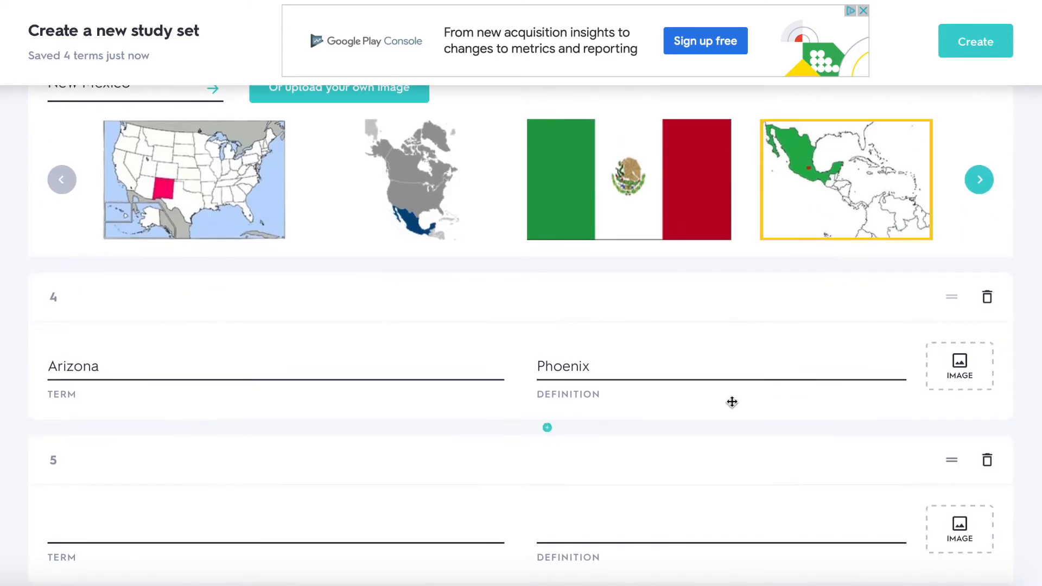
pyautogui.click(955, 390)
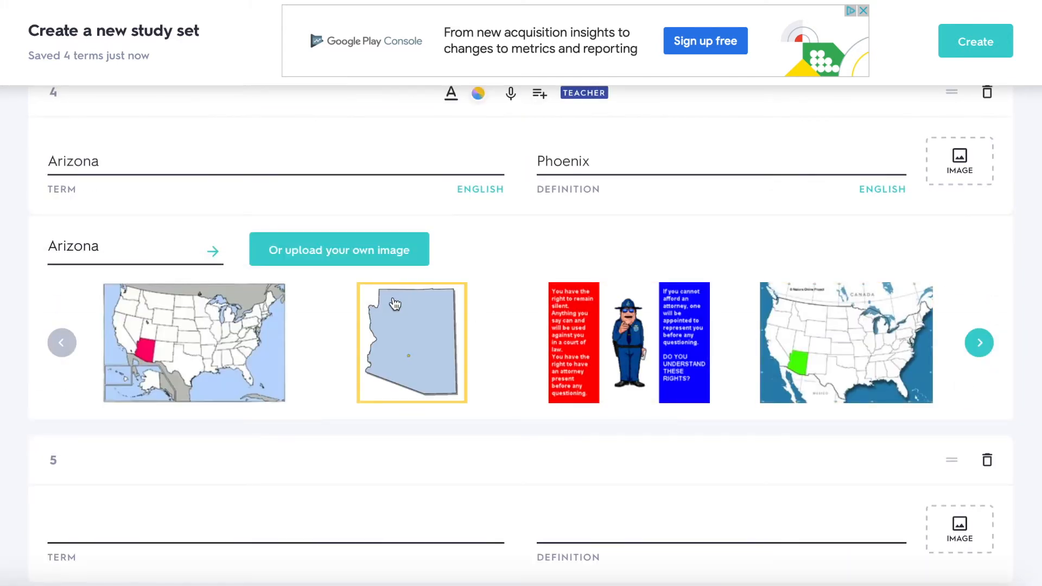
pyautogui.click(401, 304)
pyautogui.scroll(5, 807, 223)
pyautogui.scroll(-4, 808, 216)
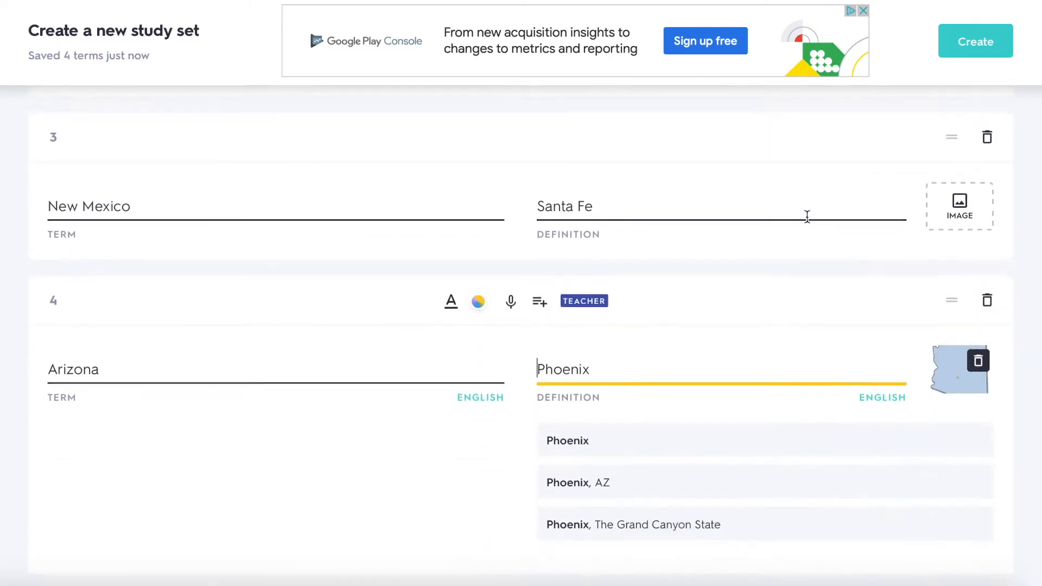
# Create the study set, copy its share link and close the sharing dialog
pyautogui.scroll(-3, 808, 216)
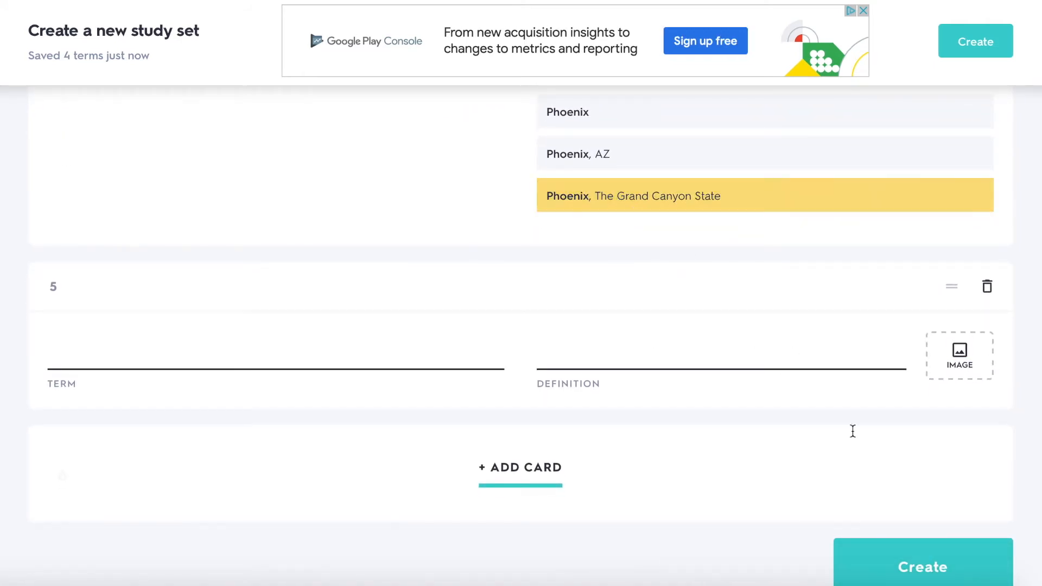
pyautogui.click(892, 558)
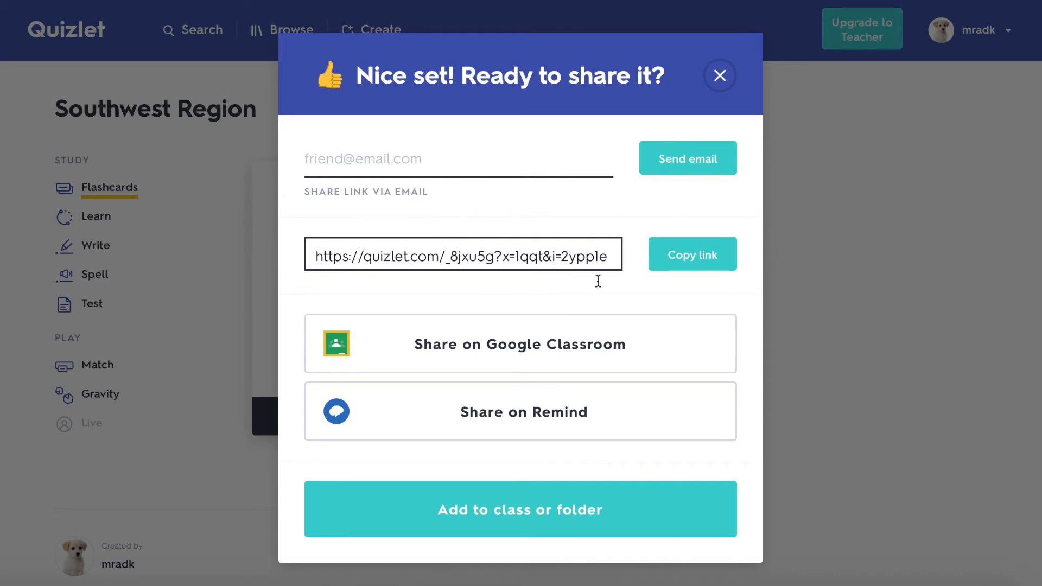
pyautogui.click(675, 257)
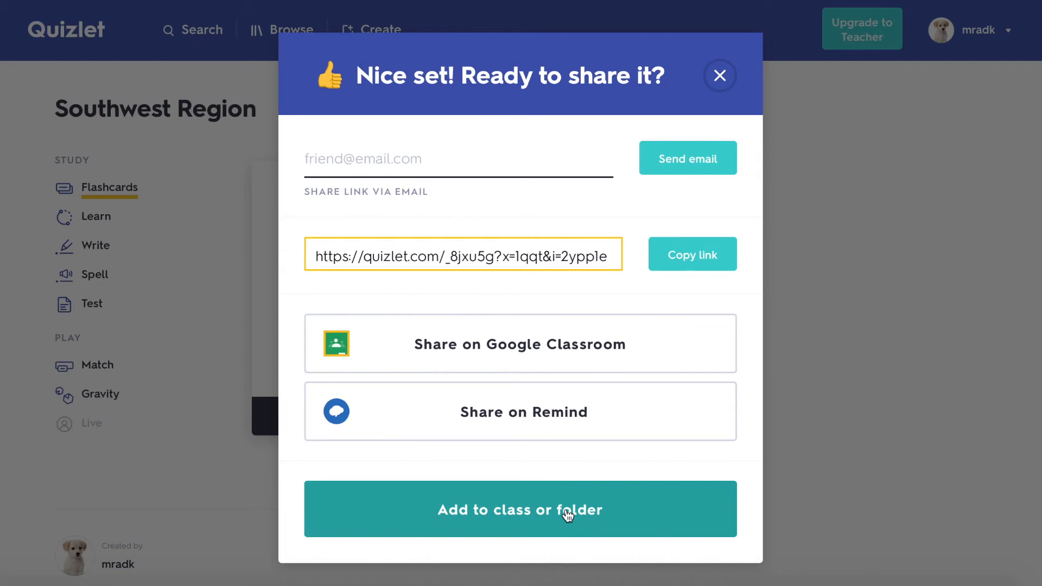
pyautogui.click(720, 76)
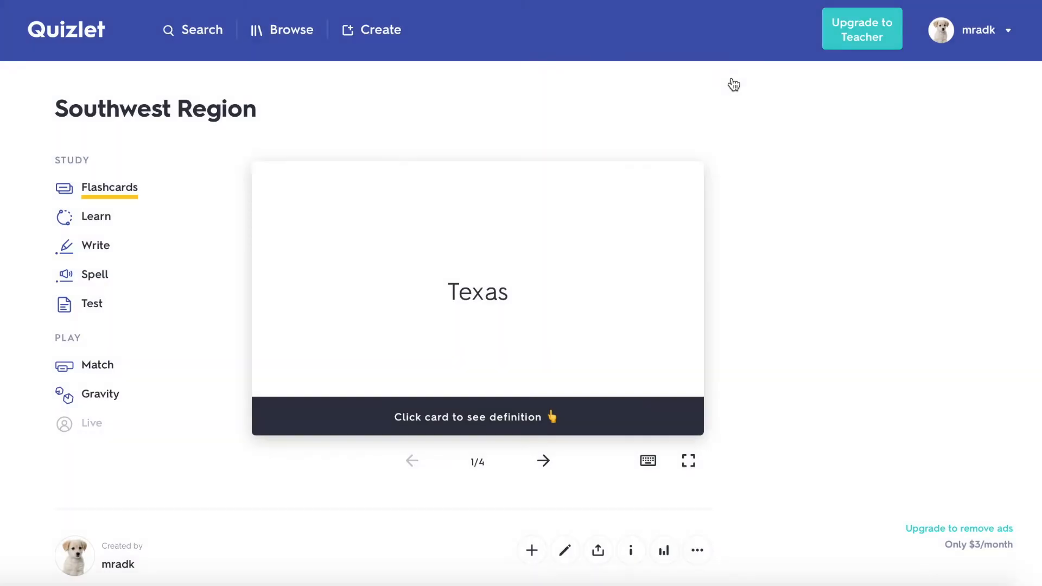
# Look over the new set's page and flip the Texas and Oklahoma flashcards to check their definitions and images
pyautogui.scroll(-10, 663, 139)
pyautogui.scroll(10, 500, 118)
pyautogui.click(470, 331)
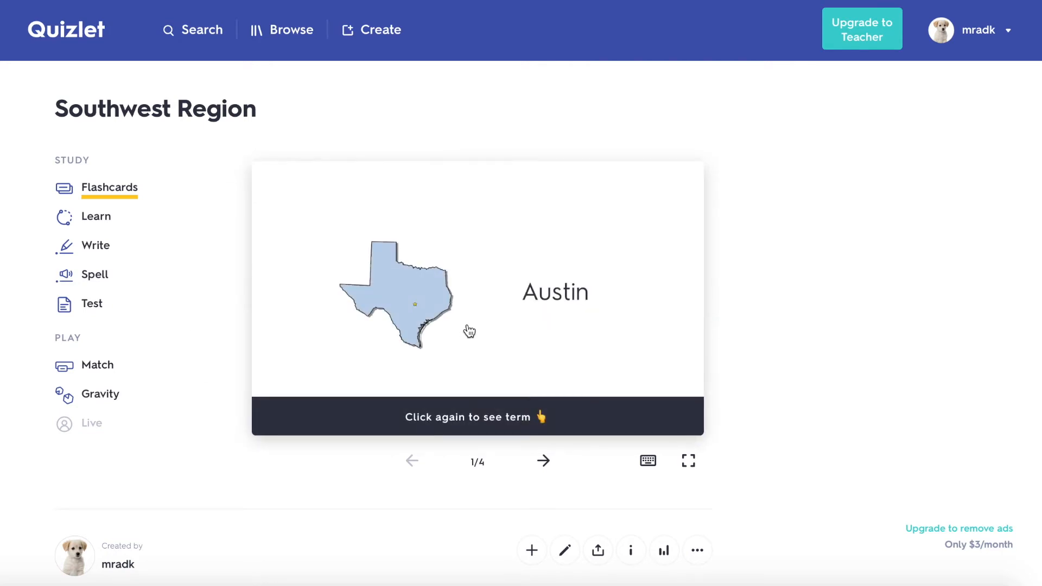
pyautogui.click(503, 395)
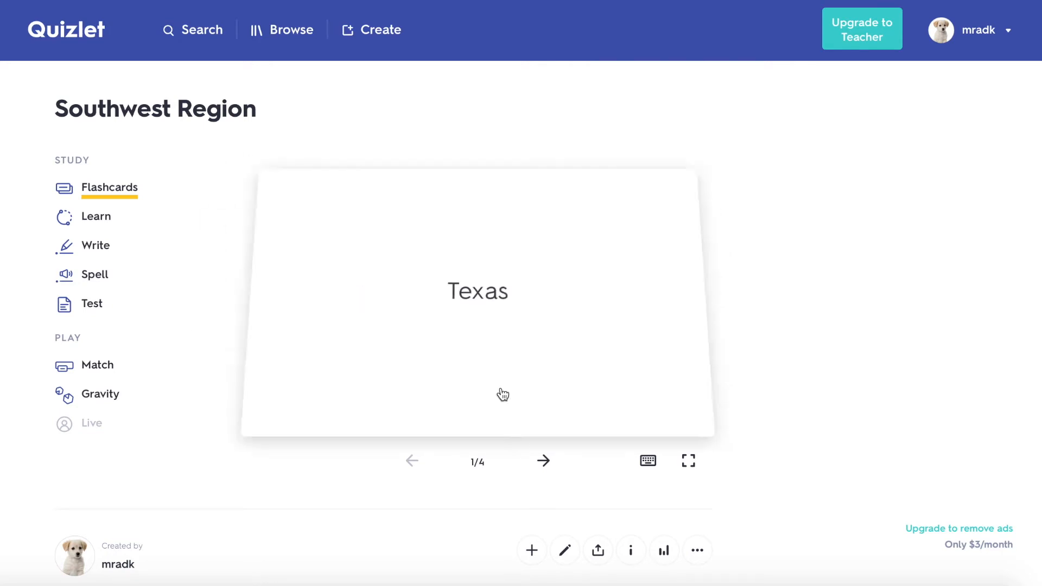
pyautogui.click(544, 461)
pyautogui.click(542, 380)
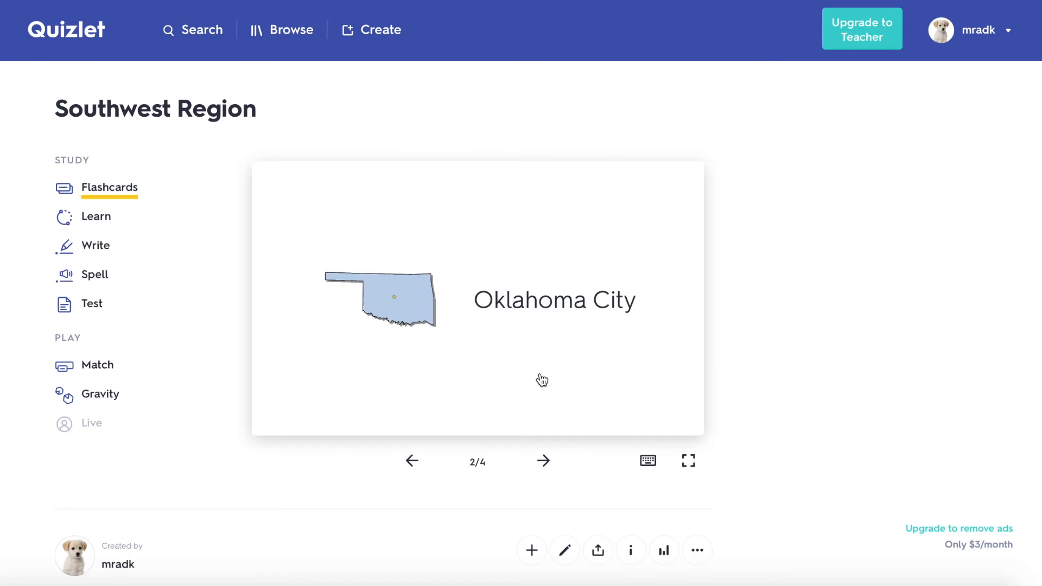
pyautogui.click(543, 380)
# Go through the remaining flashcards, view the cards in full screen and return to the set page
pyautogui.click(543, 461)
pyautogui.click(545, 461)
pyautogui.click(544, 460)
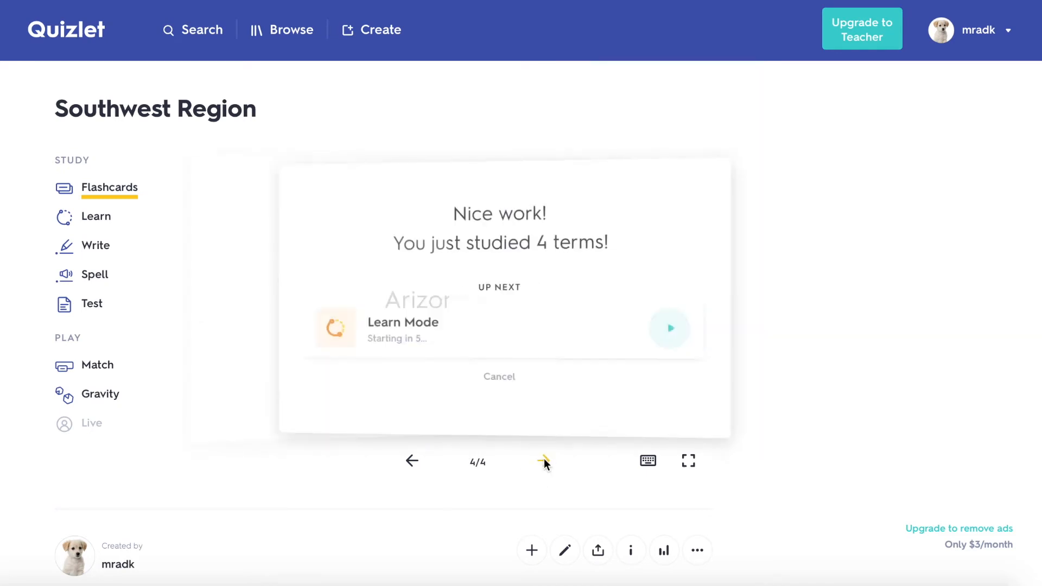
pyautogui.click(688, 462)
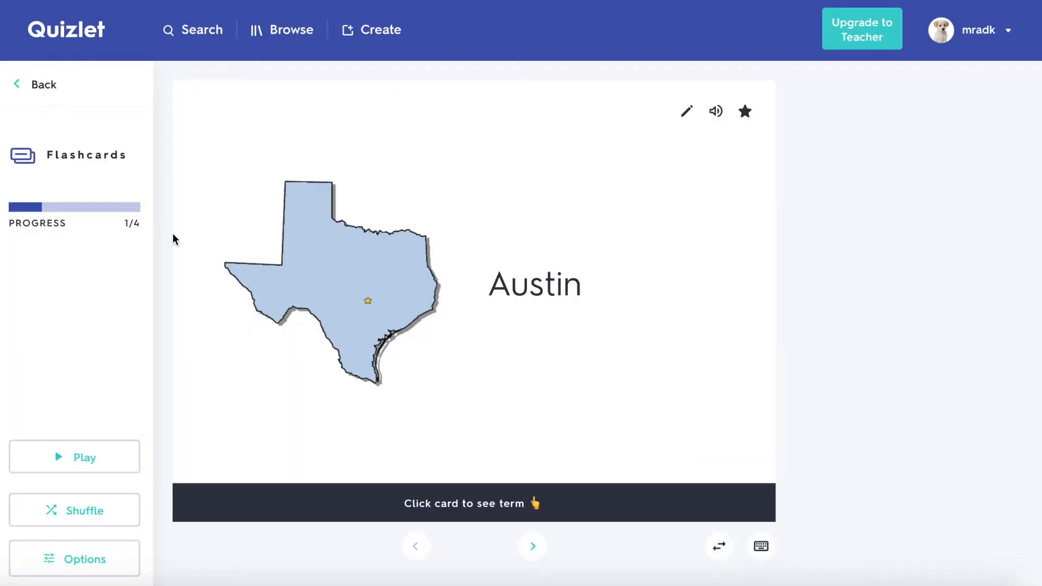
pyautogui.click(17, 83)
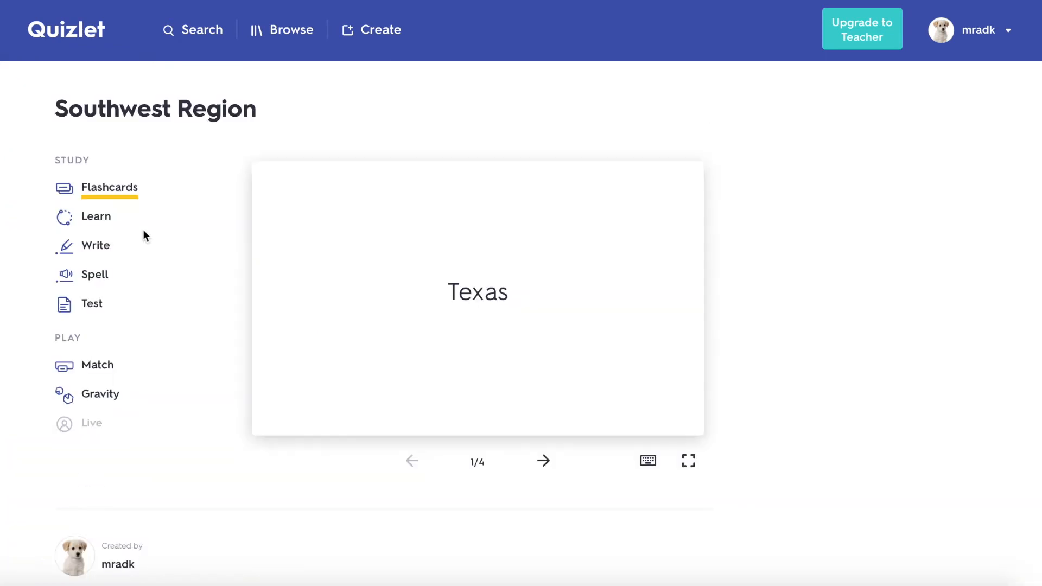
# Start Learn mode and match the four capitals to New Mexico, Arizona, Texas and Oklahoma in the multiple-choice round
pyautogui.click(96, 221)
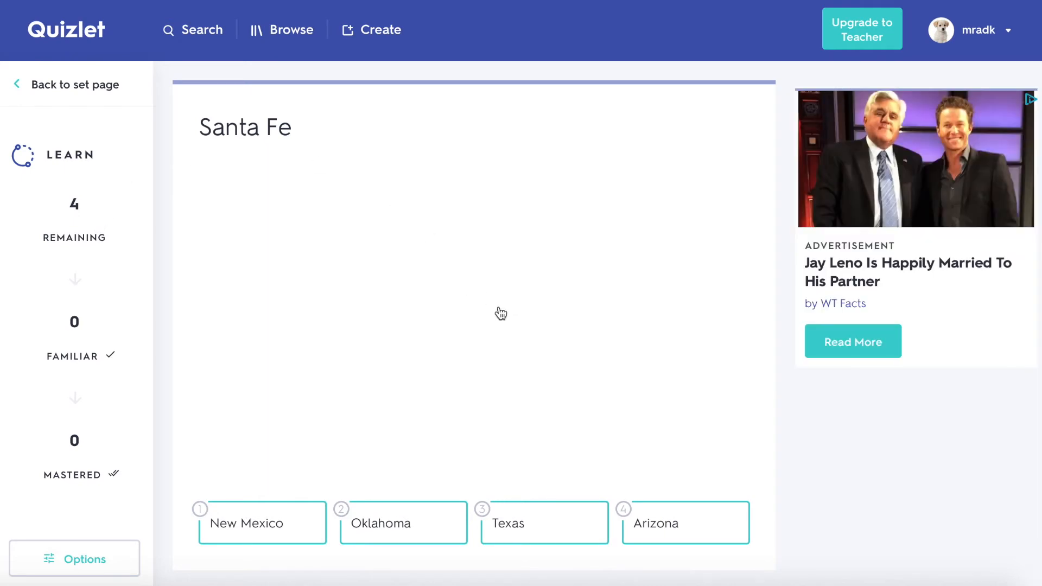
pyautogui.click(242, 521)
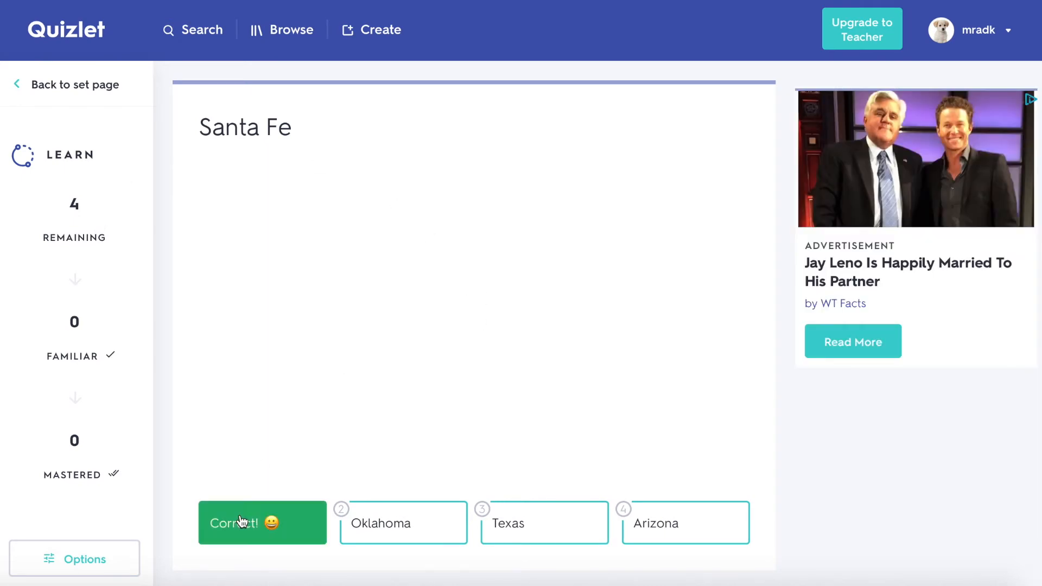
pyautogui.click(531, 525)
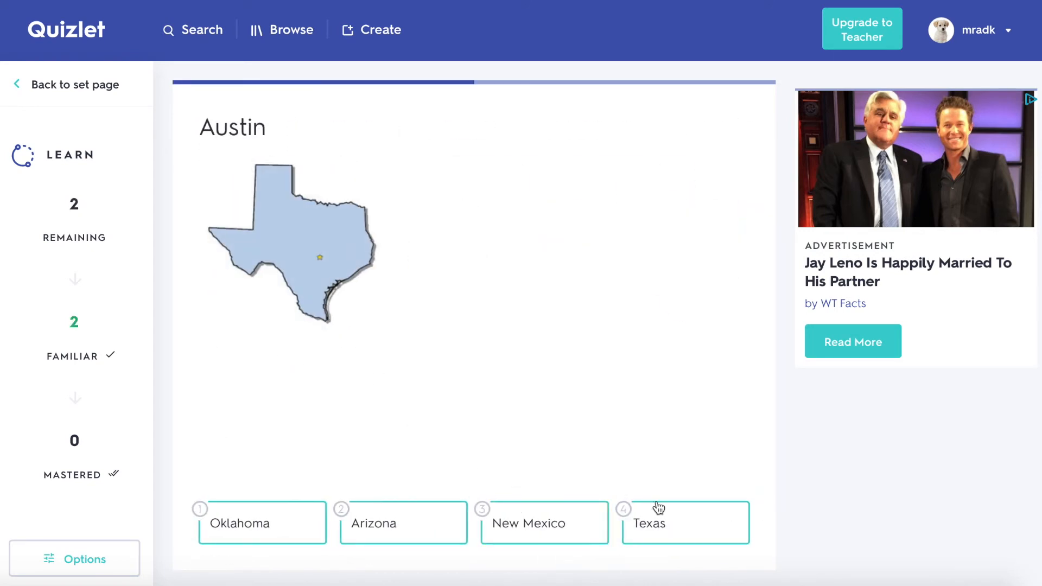
pyautogui.click(650, 515)
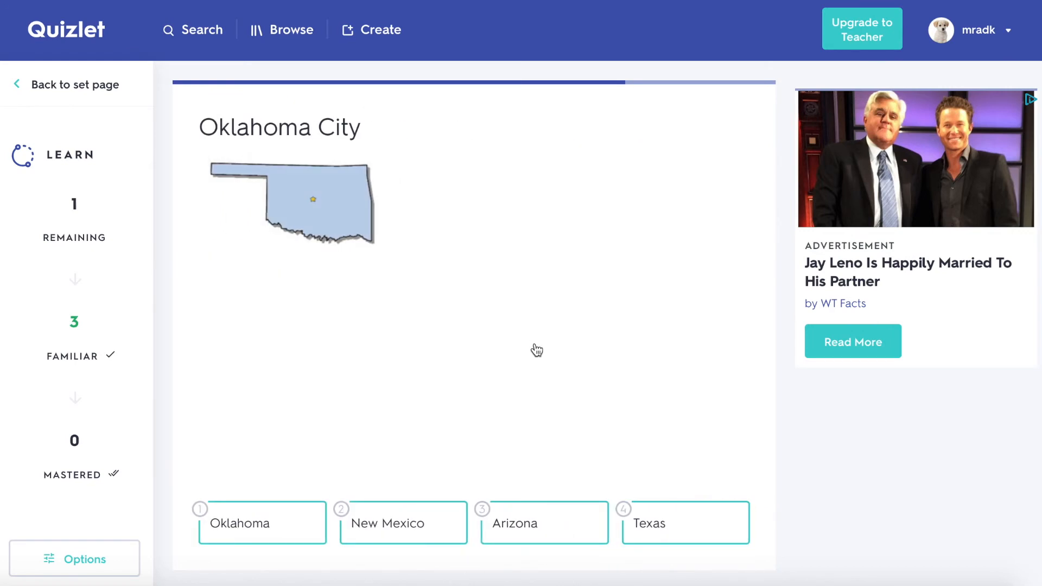
pyautogui.click(267, 527)
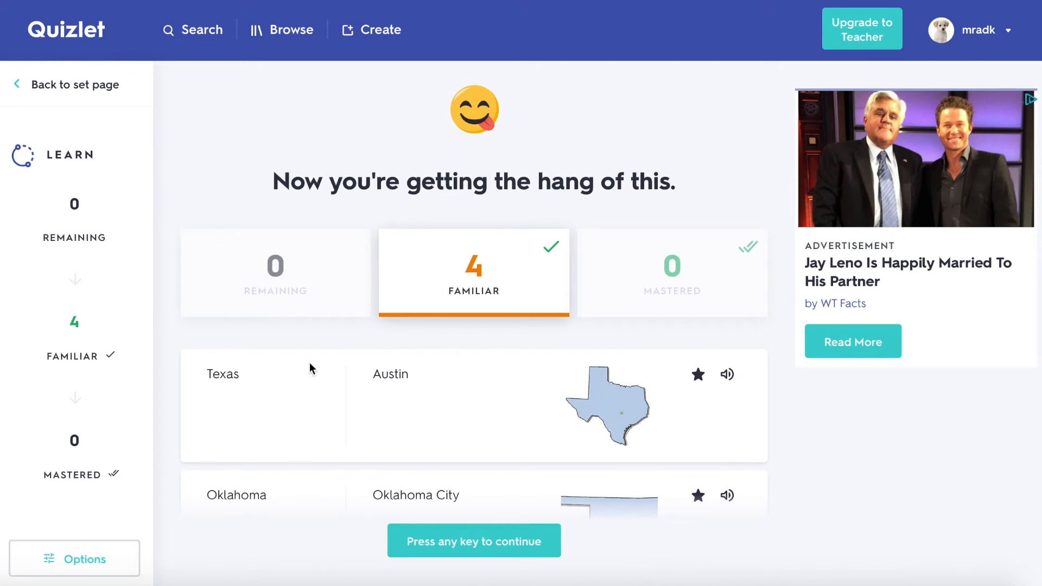
# Continue to Learn mode's written round and answer "New Mexico" for Santa Fe
pyautogui.click(474, 543)
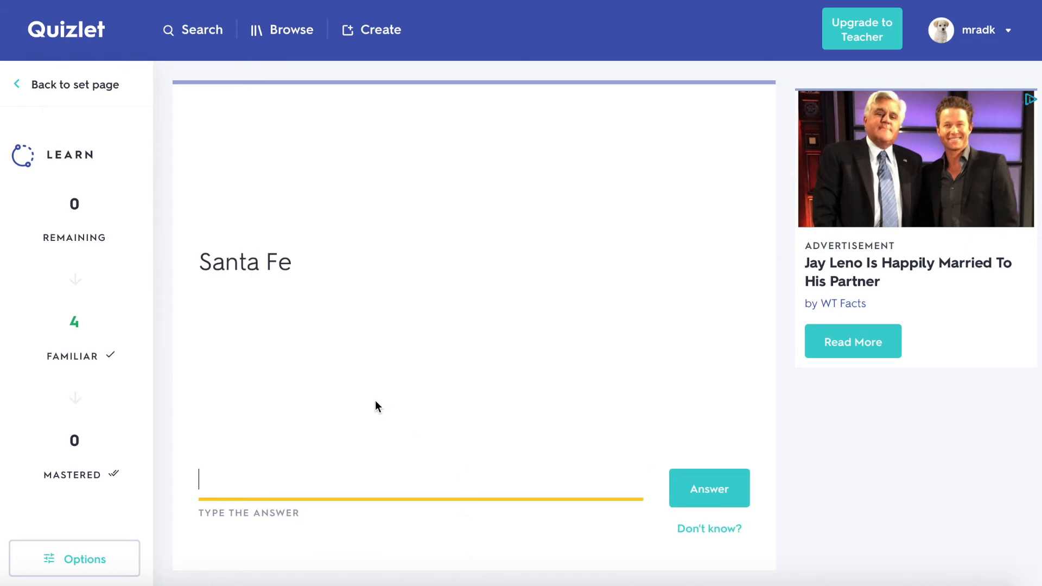
pyautogui.write('New Mexico')
pyautogui.click(693, 495)
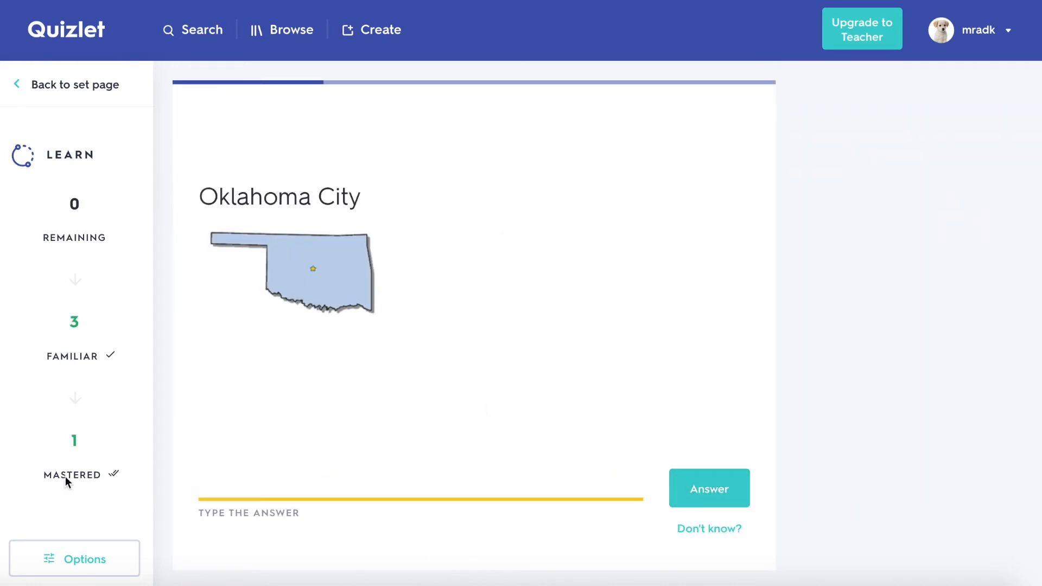
# Answer "Oklahoma", "Arizona" and "Texas" for the remaining capitals in Learn mode's written round and finish the session
pyautogui.write('Oklahoma')
pyautogui.click(689, 501)
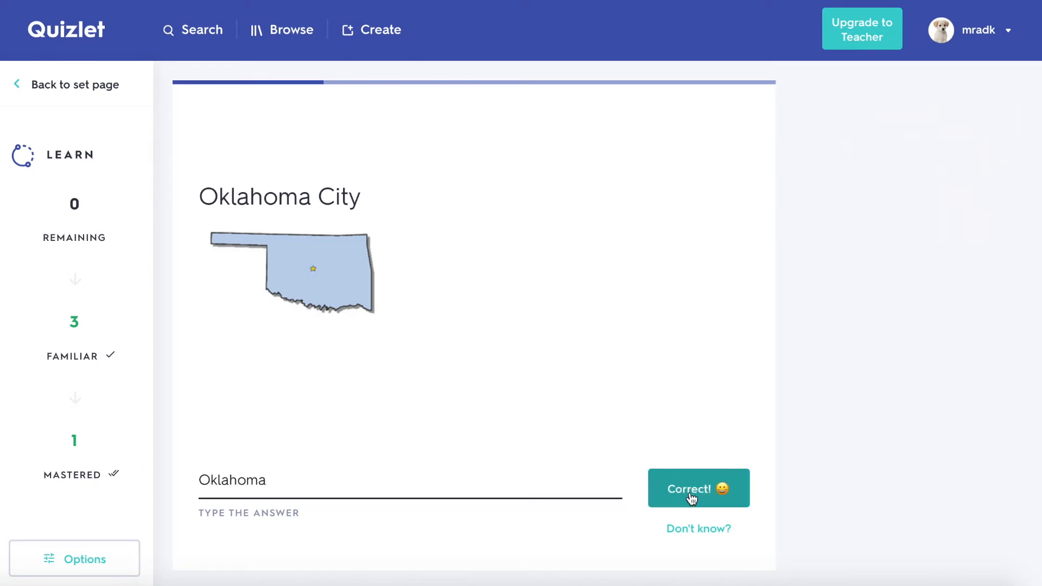
pyautogui.write('Arizona')
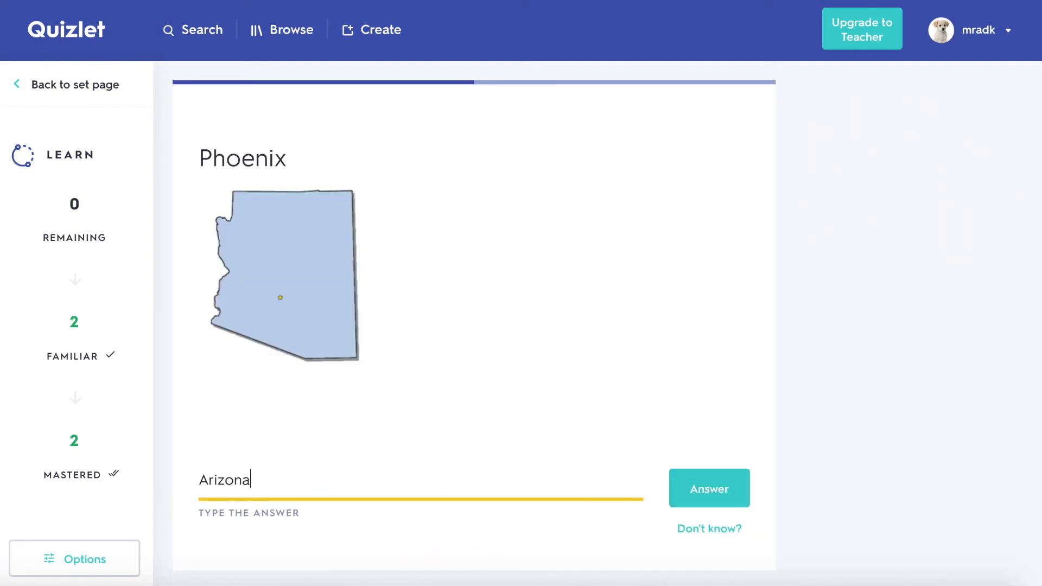
pyautogui.click(709, 489)
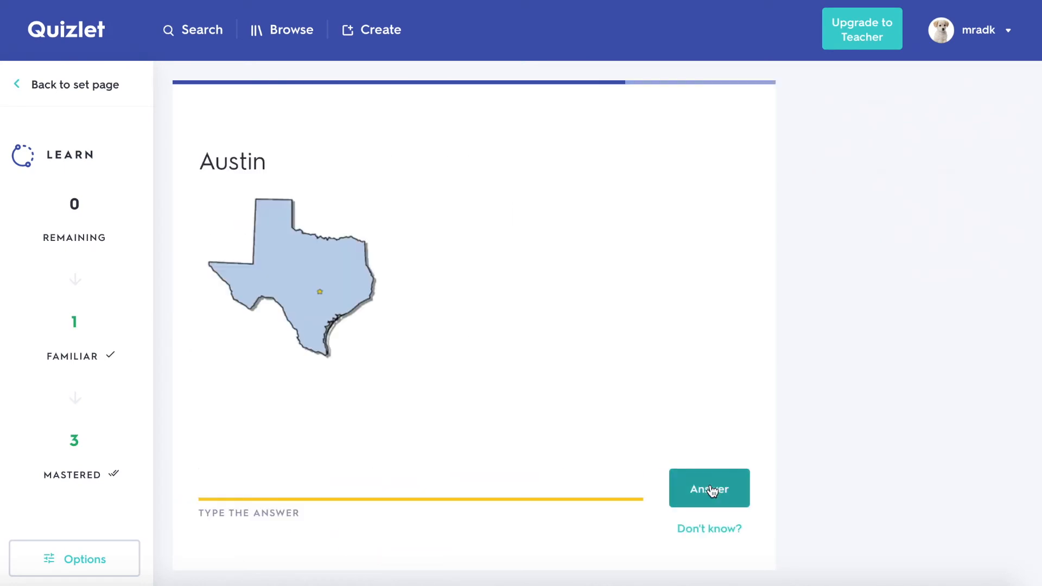
pyautogui.write('Texas')
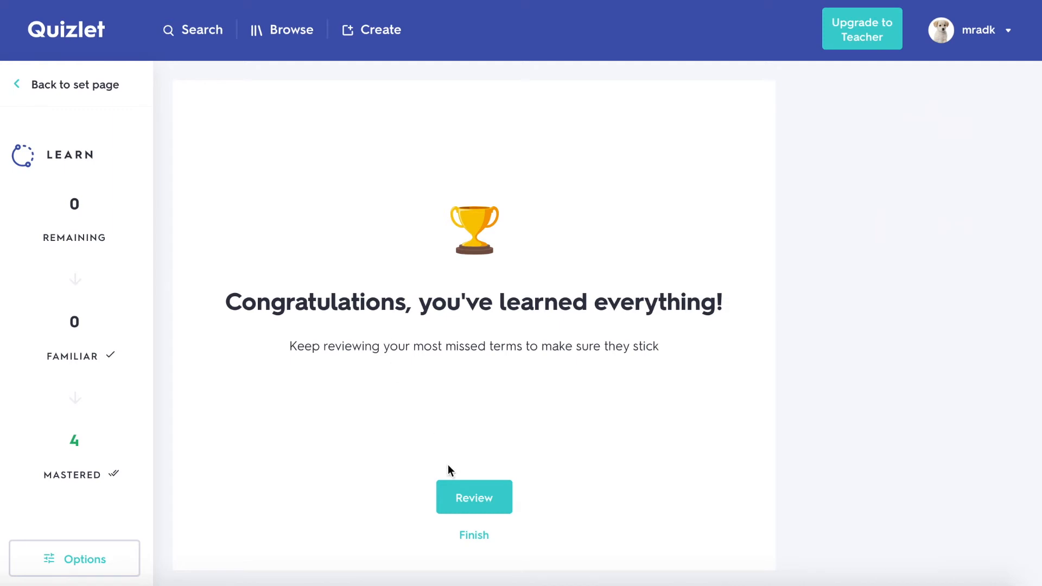
pyautogui.click(472, 534)
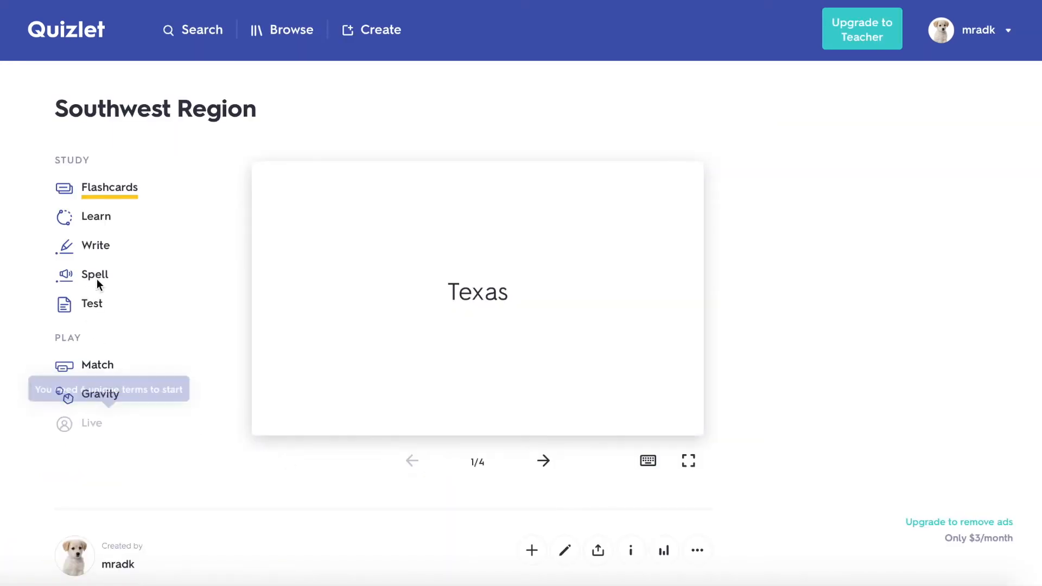
# Open Write mode, look over its answer, grading and audio options, and return to the set page
pyautogui.click(106, 251)
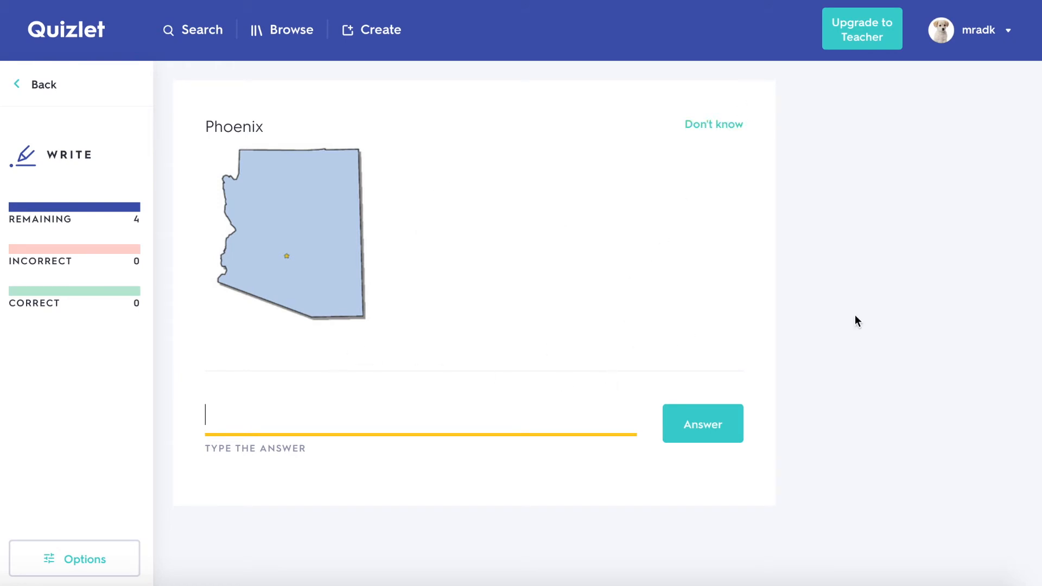
pyautogui.click(48, 555)
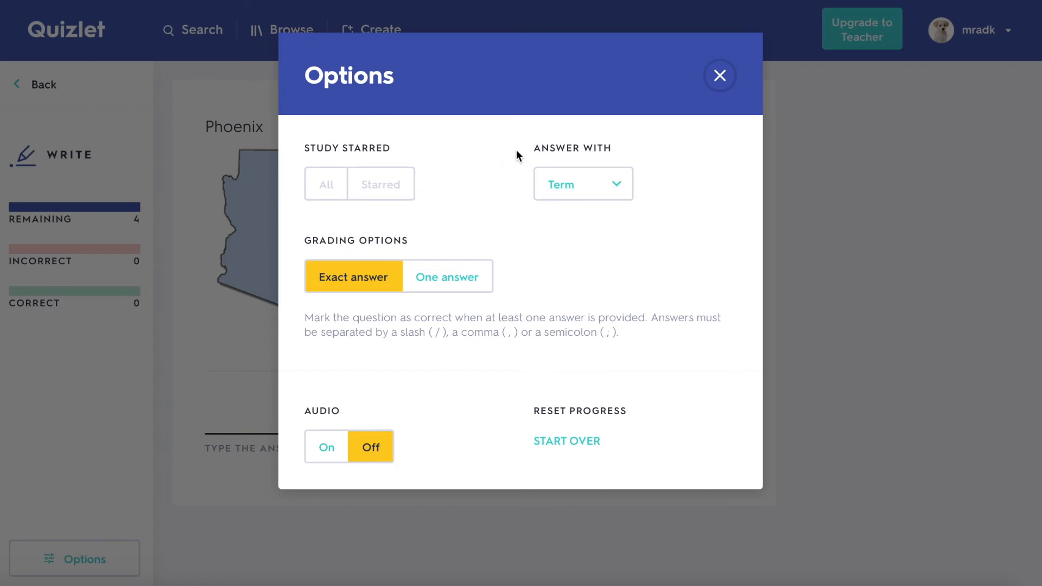
pyautogui.click(565, 186)
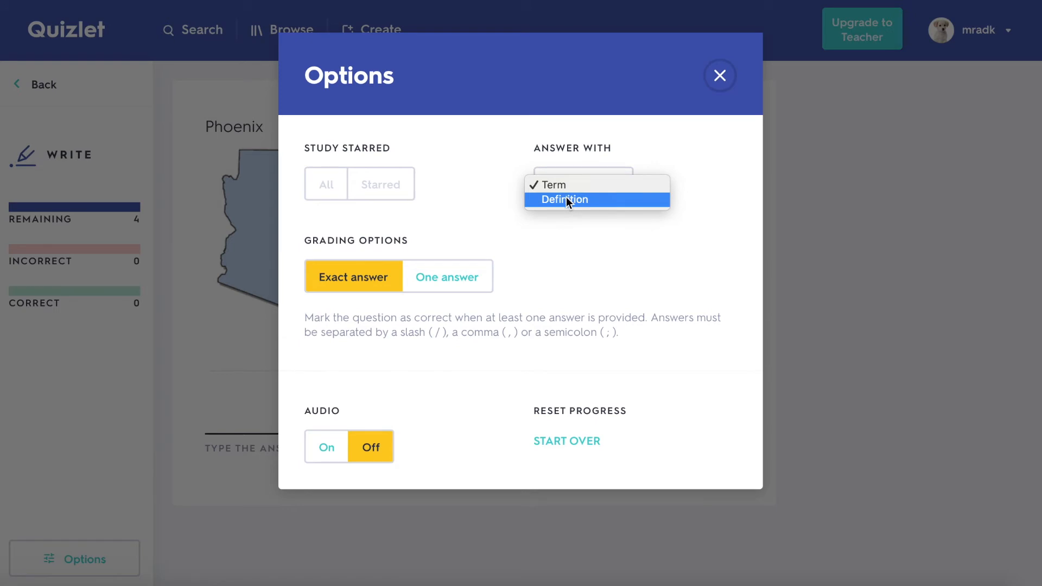
pyautogui.click(566, 199)
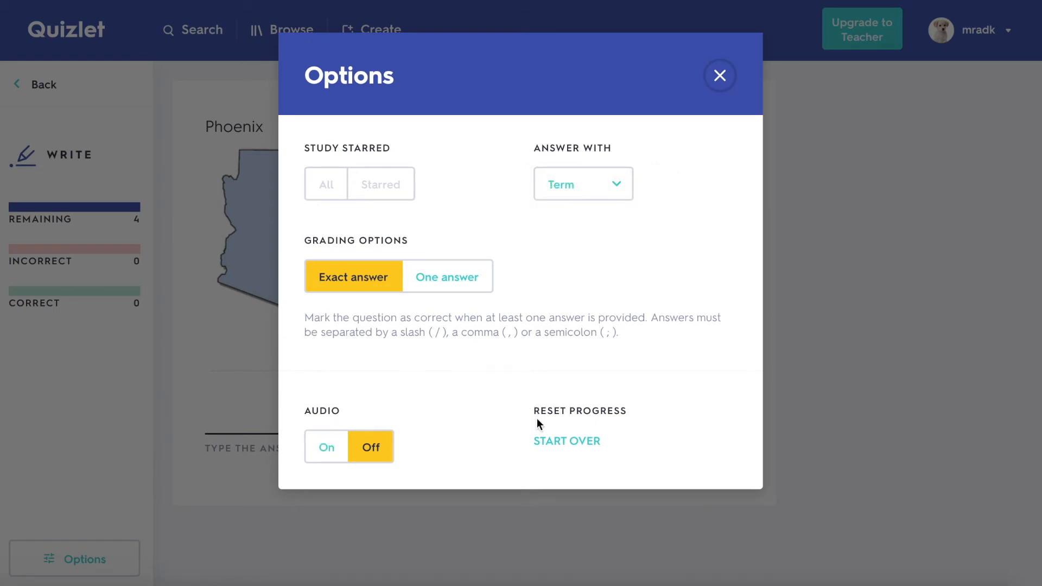
pyautogui.click(720, 75)
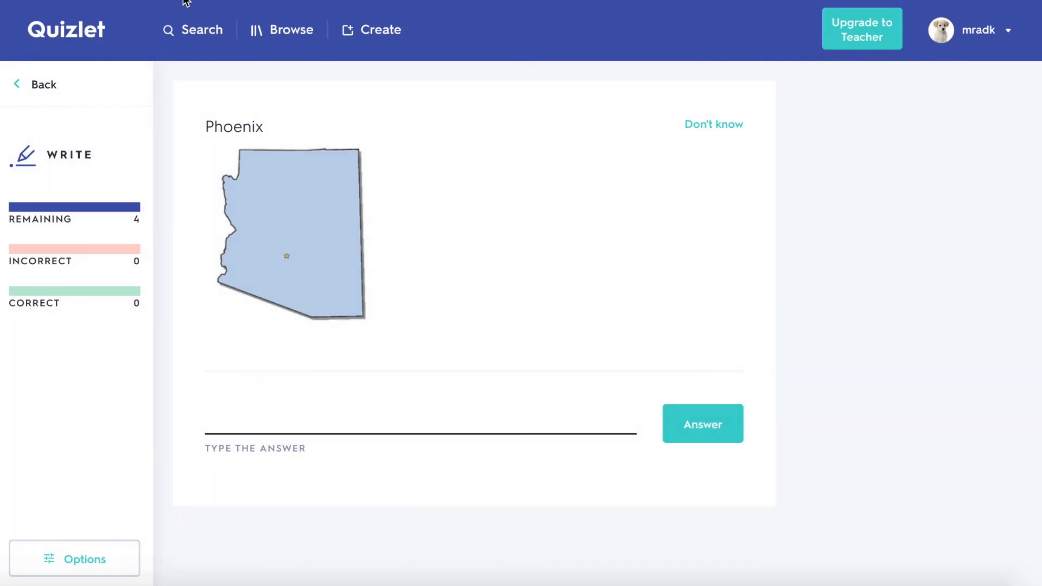
pyautogui.click(30, 85)
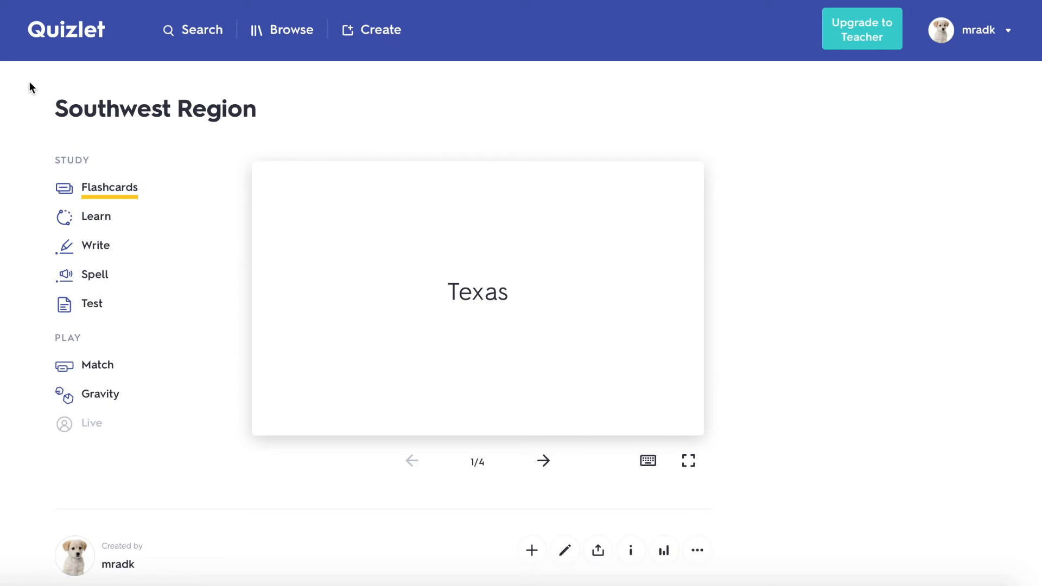
# Open Spell mode, play the audio prompt for the Austin card and return to the set page
pyautogui.click(98, 273)
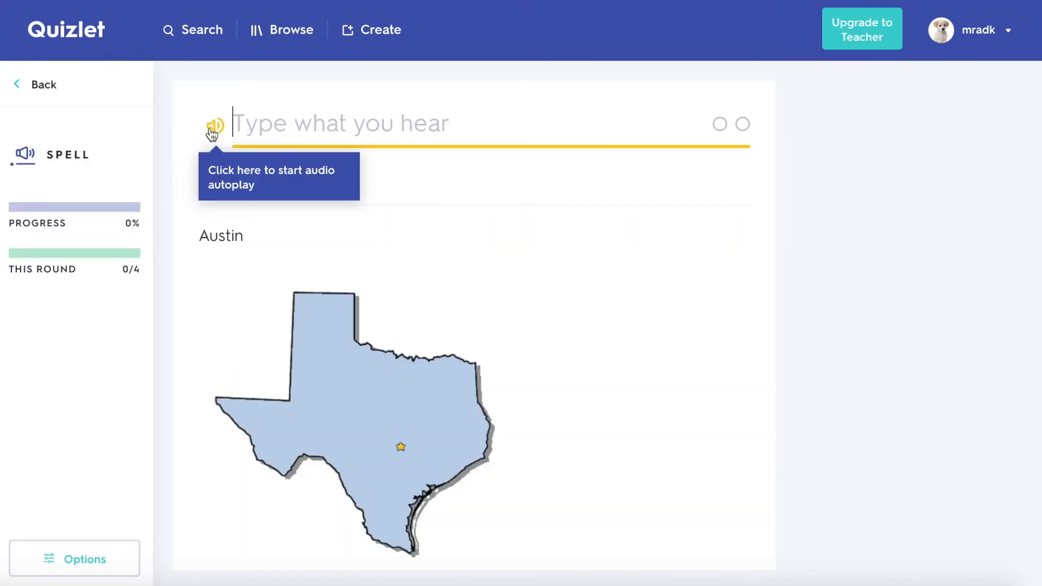
pyautogui.click(212, 133)
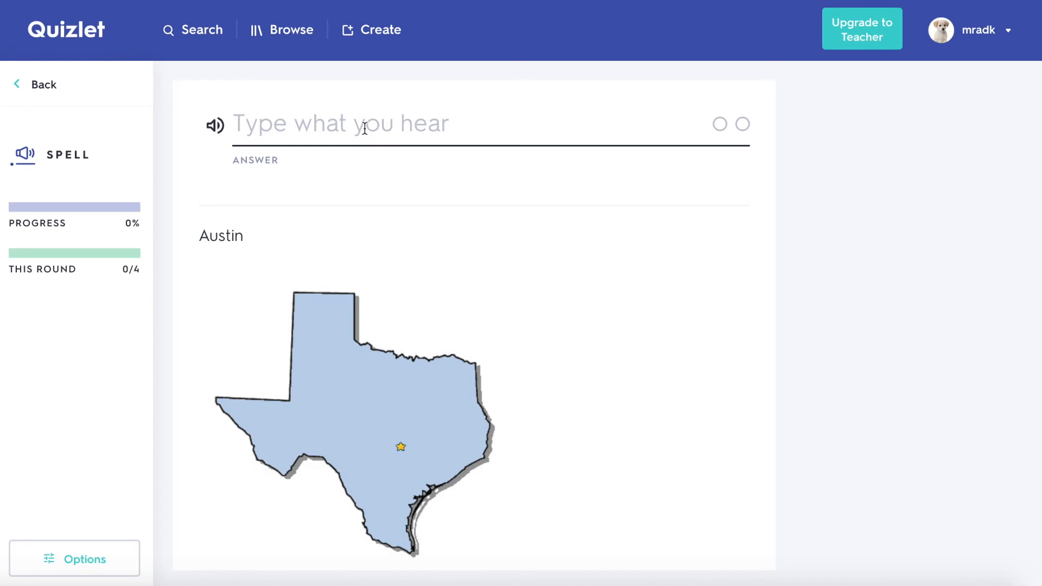
pyautogui.click(33, 86)
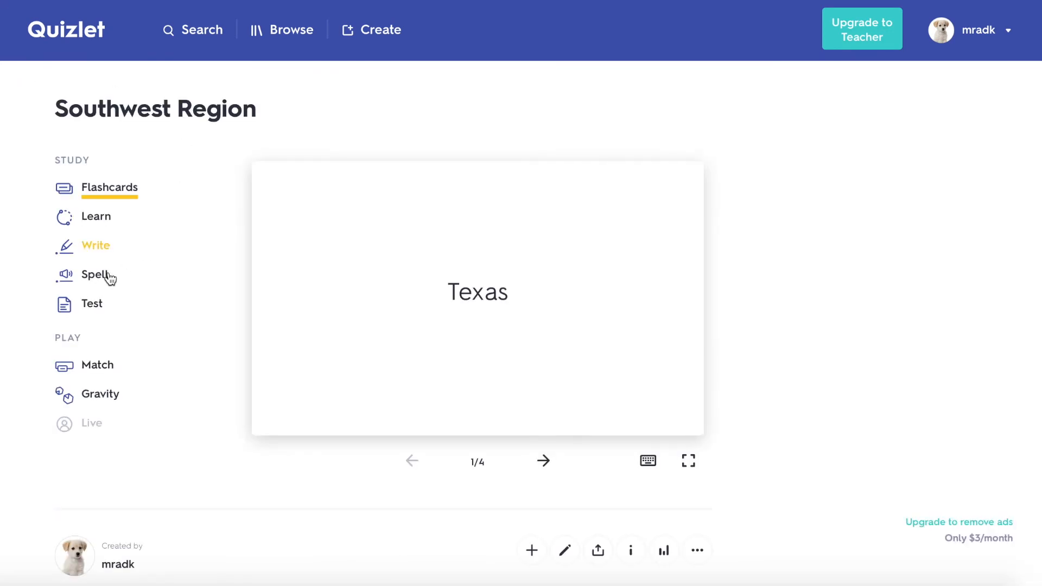
# Open Test mode, look over its question-type, limit and answer options, and return to the set page
pyautogui.click(89, 307)
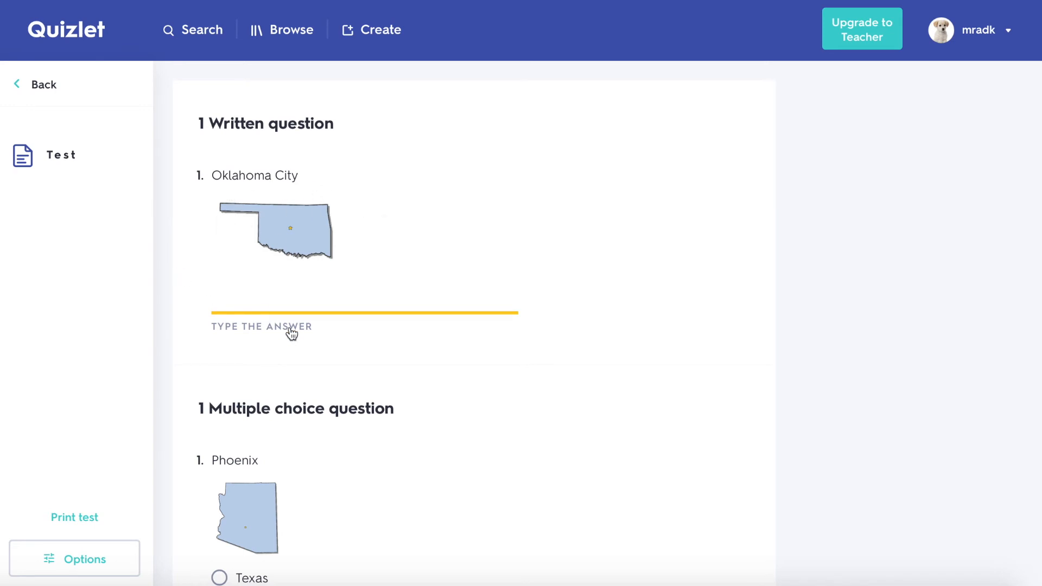
pyautogui.click(100, 564)
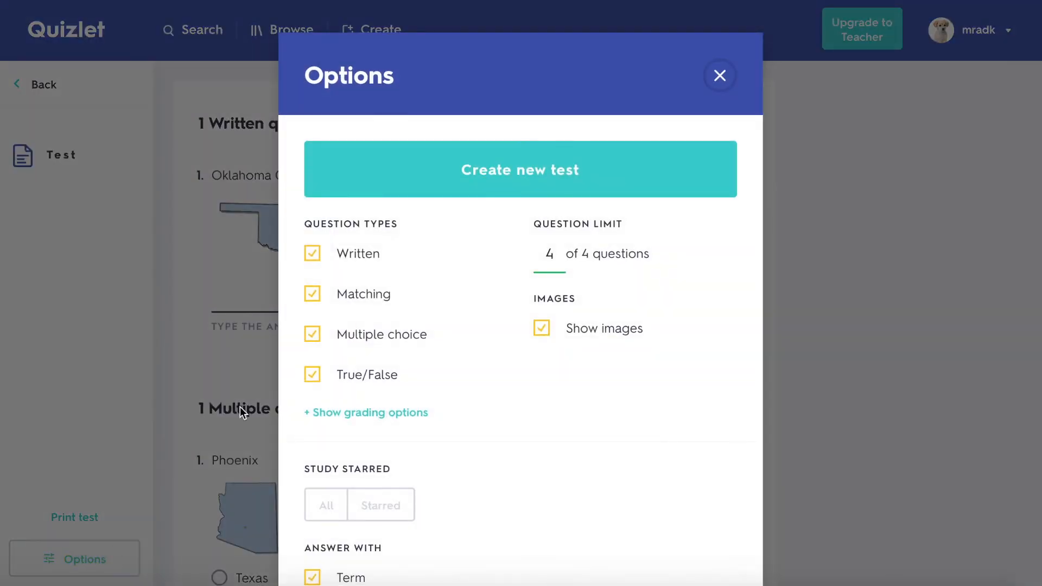
pyautogui.scroll(-3, 396, 481)
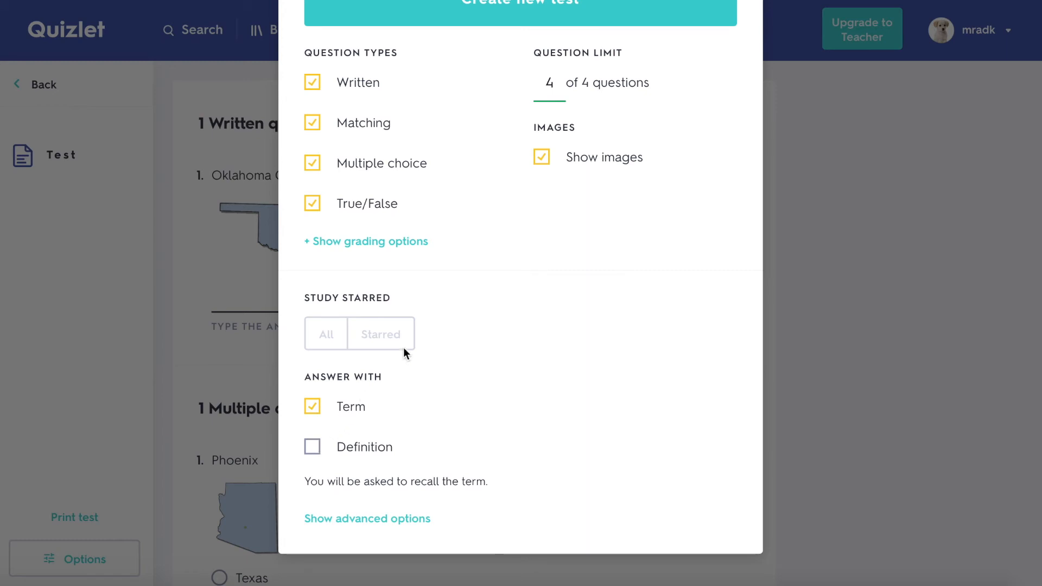
pyautogui.scroll(3, 435, 325)
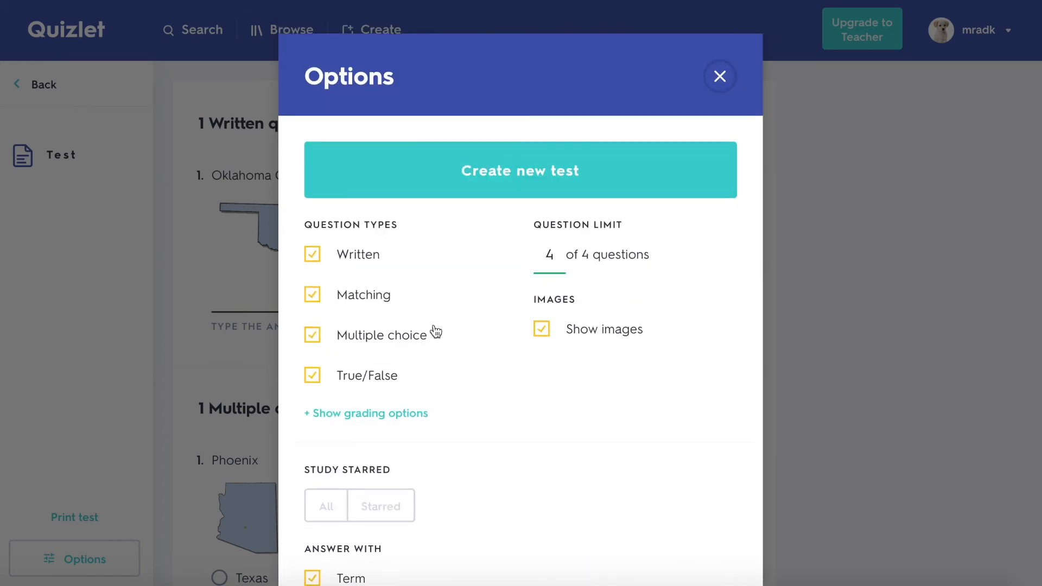
pyautogui.click(721, 76)
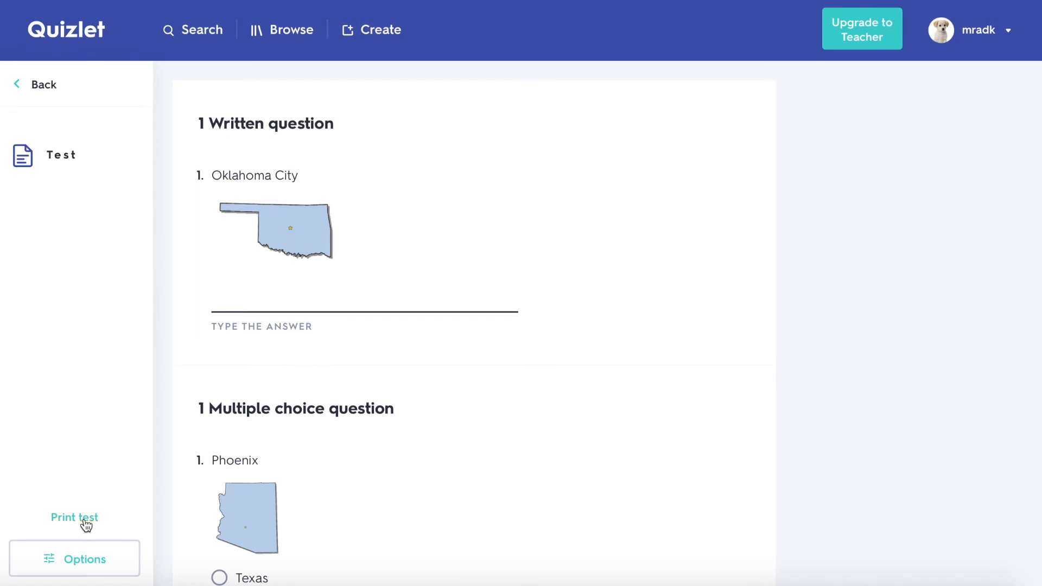
pyautogui.click(47, 84)
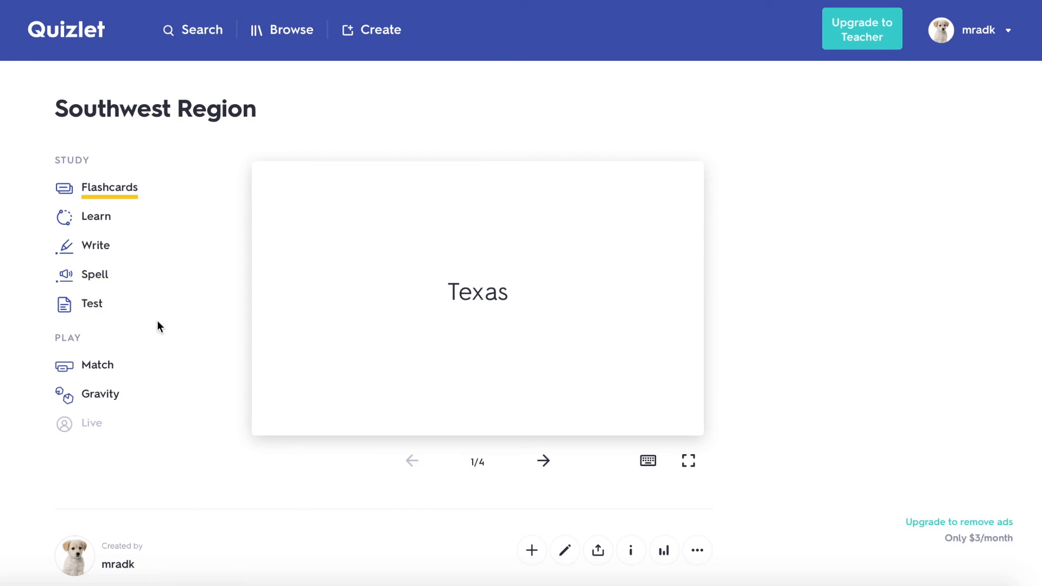
# Play the Match game by pairing Oklahoma, Arizona, Texas and New Mexico with their capitals, and return to the set page
pyautogui.click(106, 363)
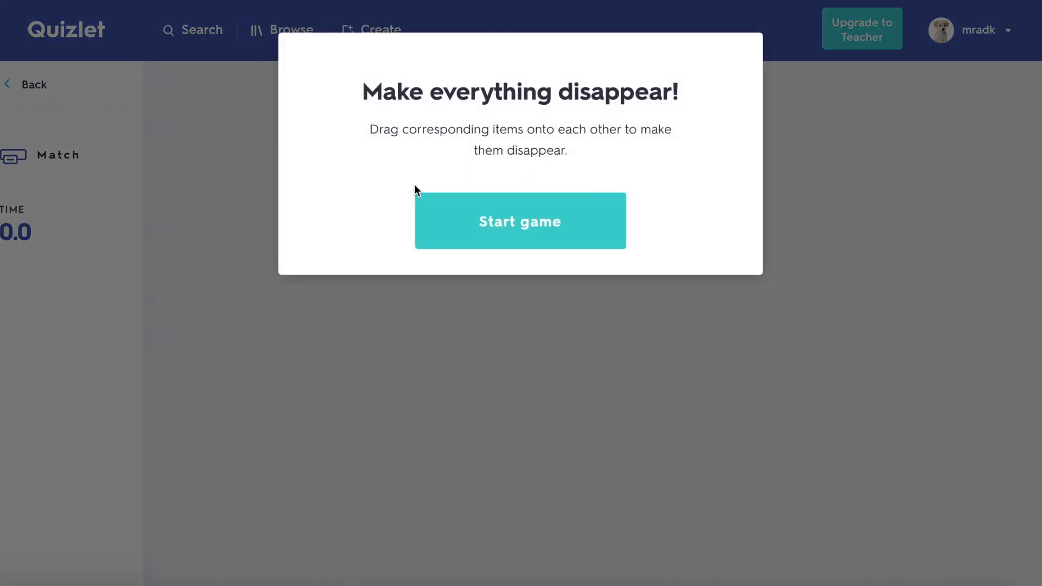
pyautogui.click(426, 228)
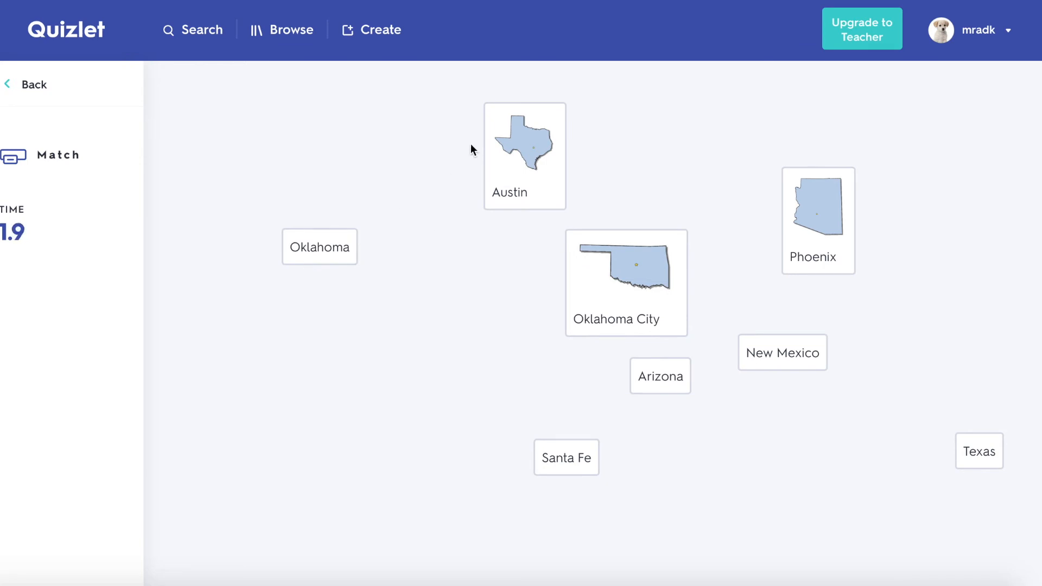
pyautogui.moveTo(300, 260); pyautogui.dragTo(614, 280)
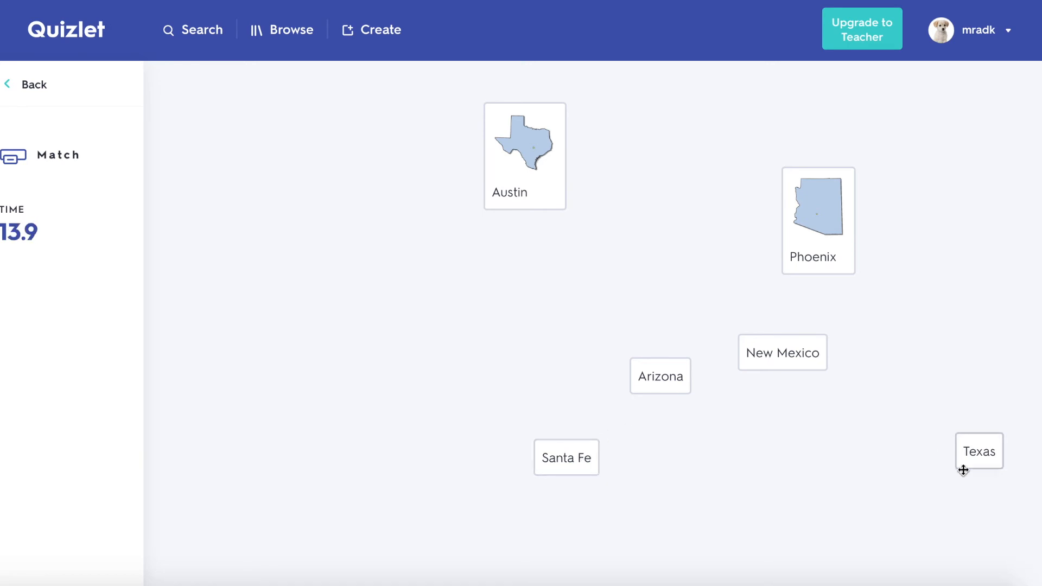
pyautogui.moveTo(687, 388); pyautogui.dragTo(838, 216)
pyautogui.moveTo(989, 459); pyautogui.dragTo(537, 189)
pyautogui.moveTo(568, 442); pyautogui.dragTo(791, 356)
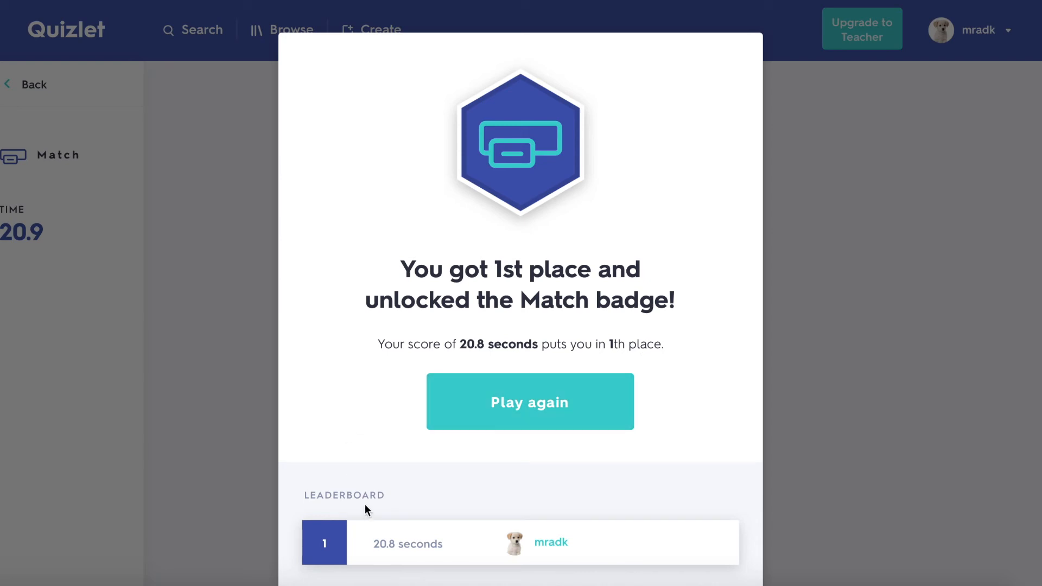
pyautogui.click(840, 338)
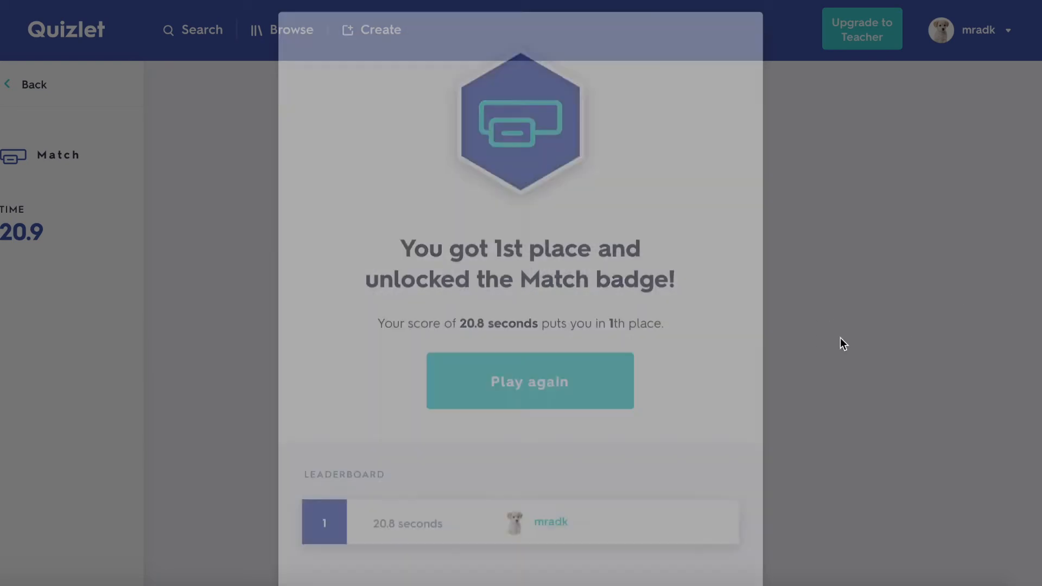
pyautogui.click(30, 76)
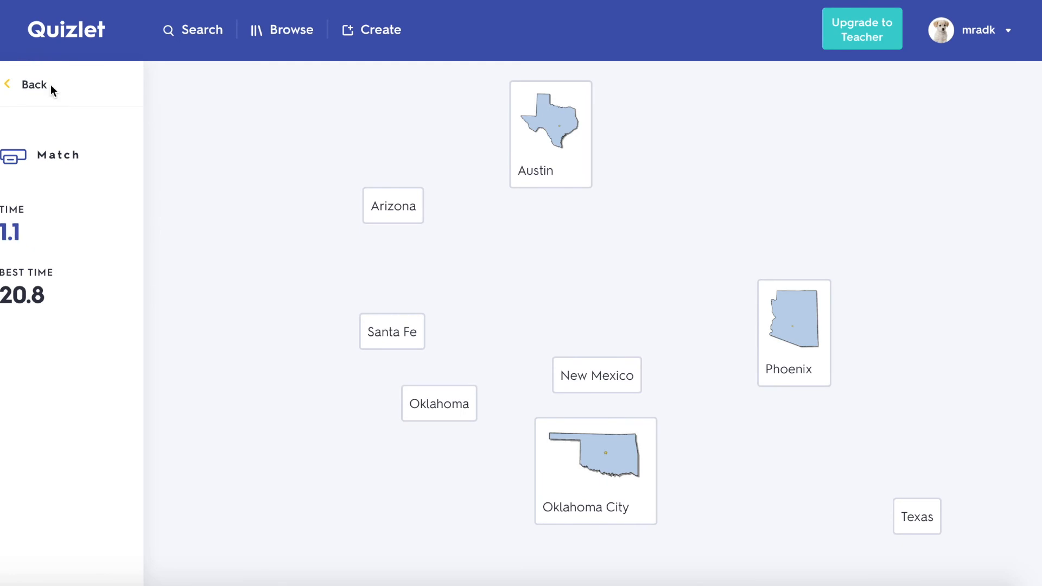
pyautogui.click(52, 91)
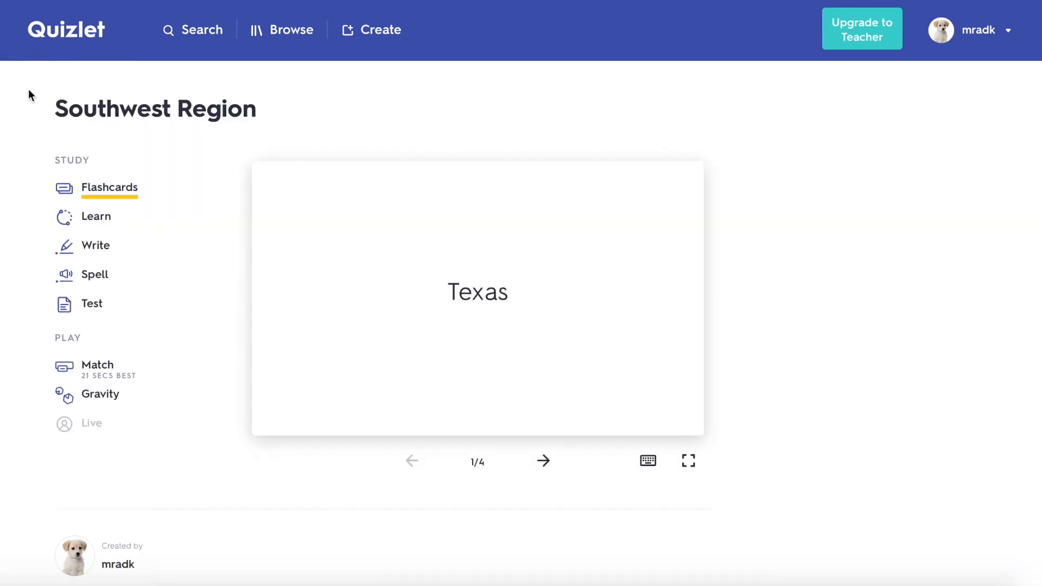
# Open the Gravity game, review its answer and grading options, and accept Definition answers at Medium difficulty for all terms
pyautogui.click(107, 390)
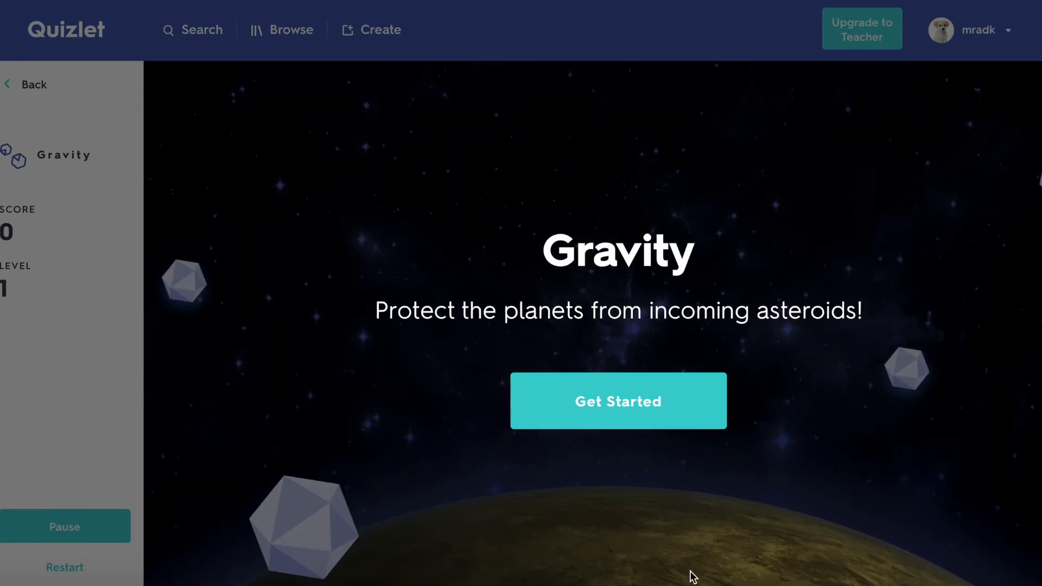
pyautogui.click(586, 416)
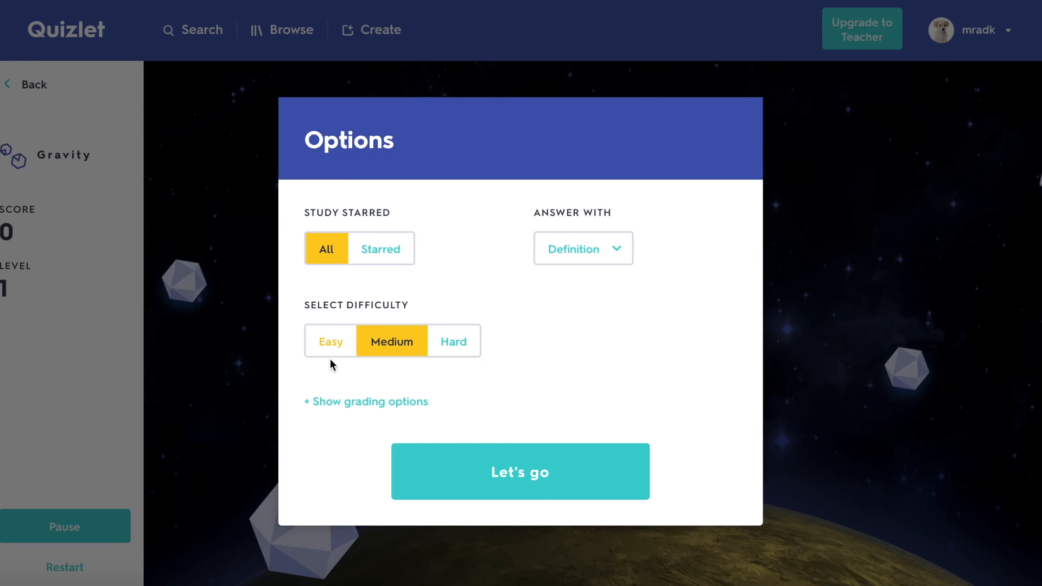
pyautogui.click(610, 259)
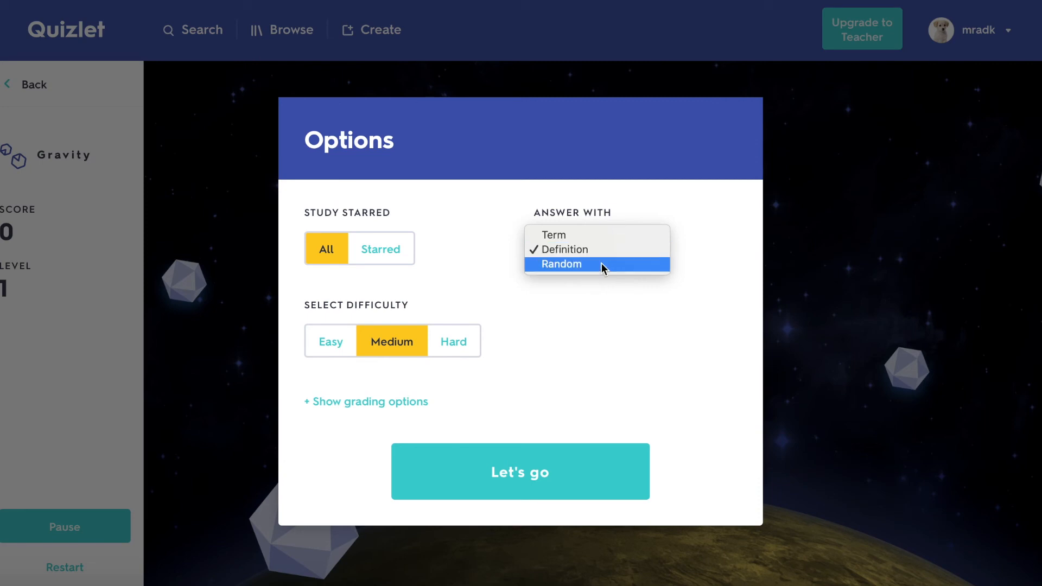
pyautogui.click(568, 327)
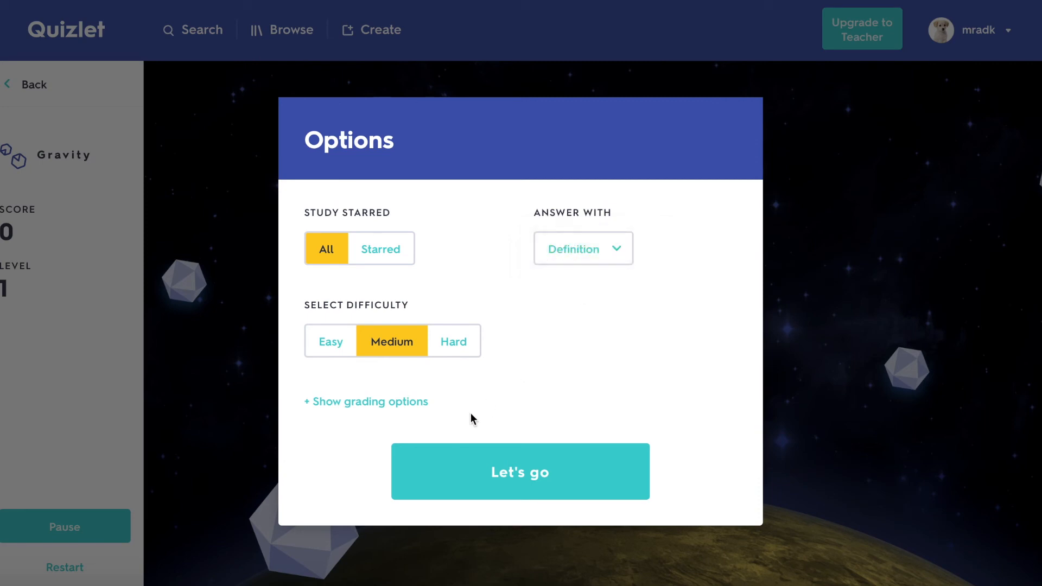
pyautogui.click(399, 400)
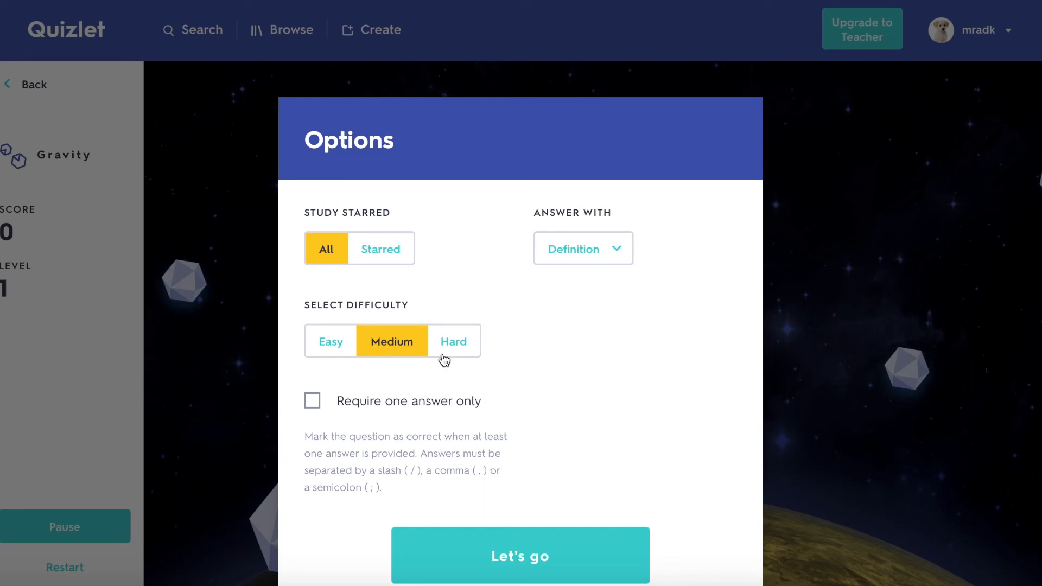
pyautogui.scroll(-1, 572, 473)
pyautogui.click(539, 526)
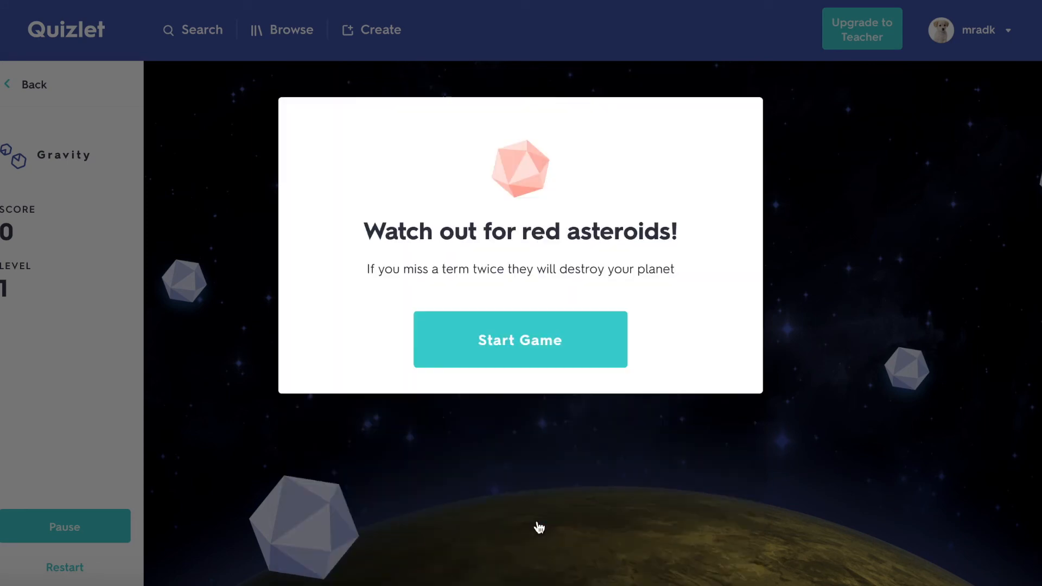
# Start the Gravity game and answer both Oklahoma asteroids with "Oklahoma City"
pyautogui.click(511, 335)
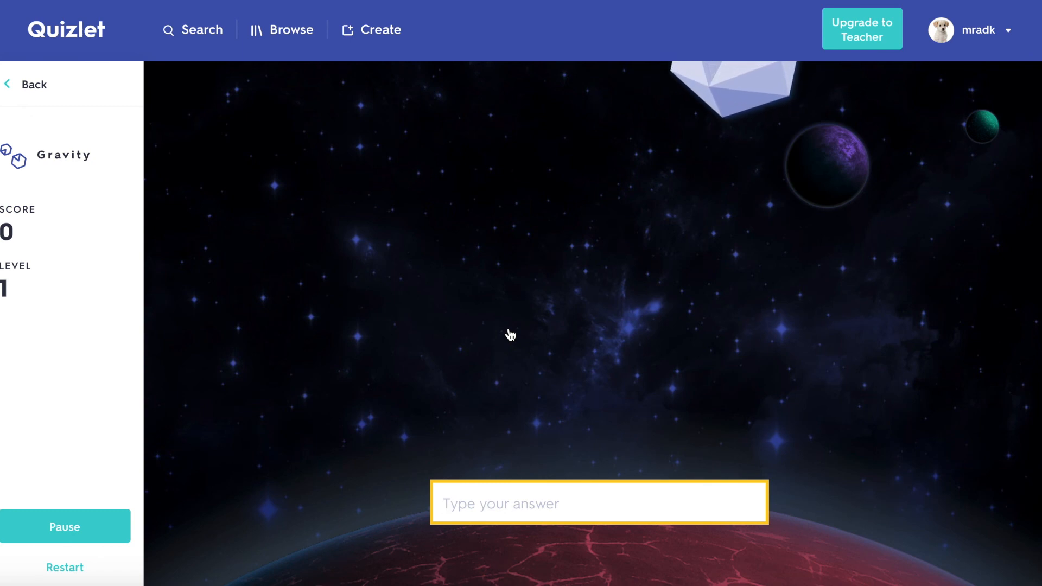
pyautogui.write('O')
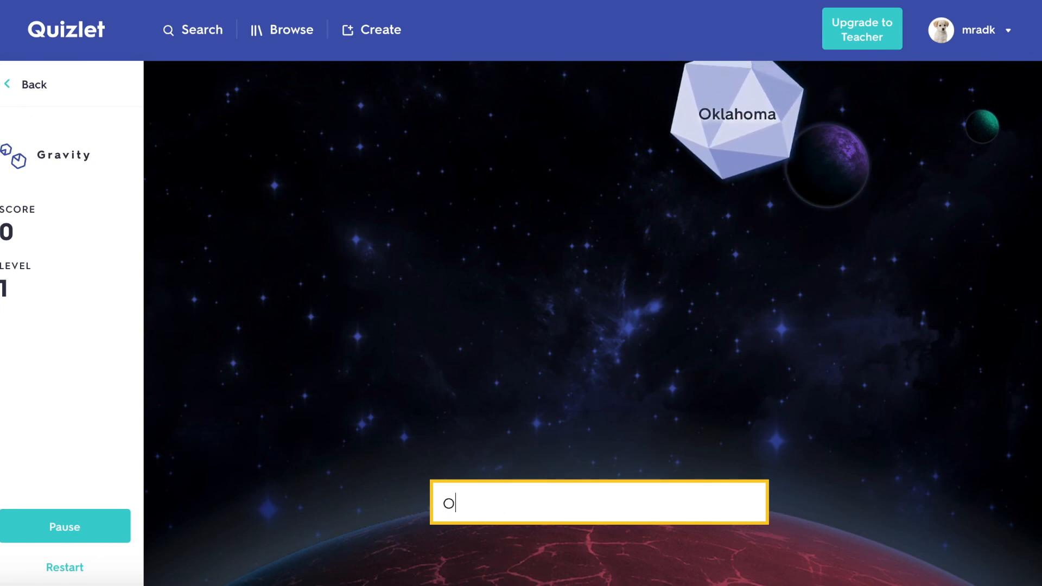
pyautogui.write('klahoma')
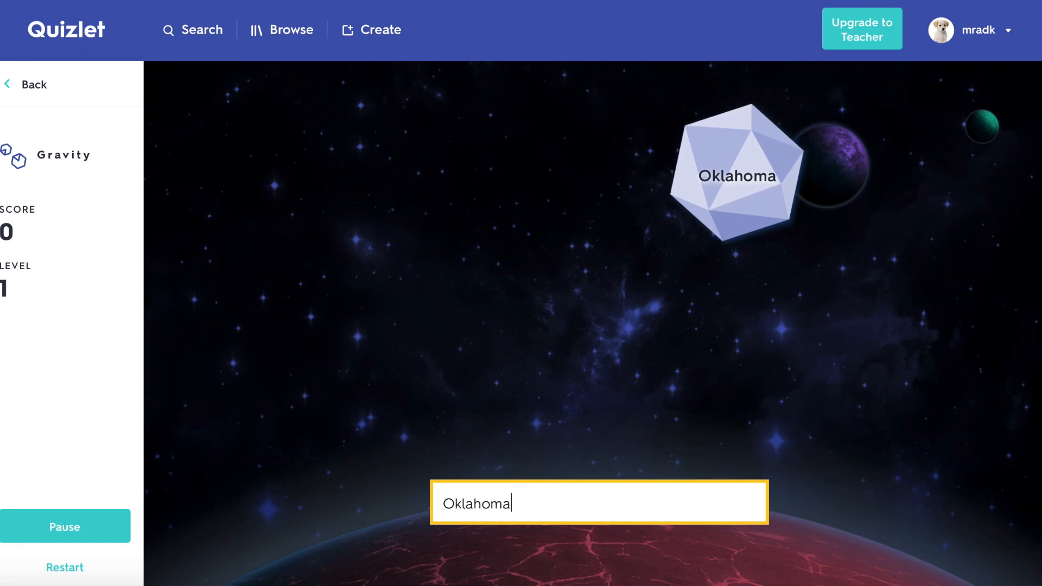
pyautogui.write(' City')
pyautogui.press('Return')
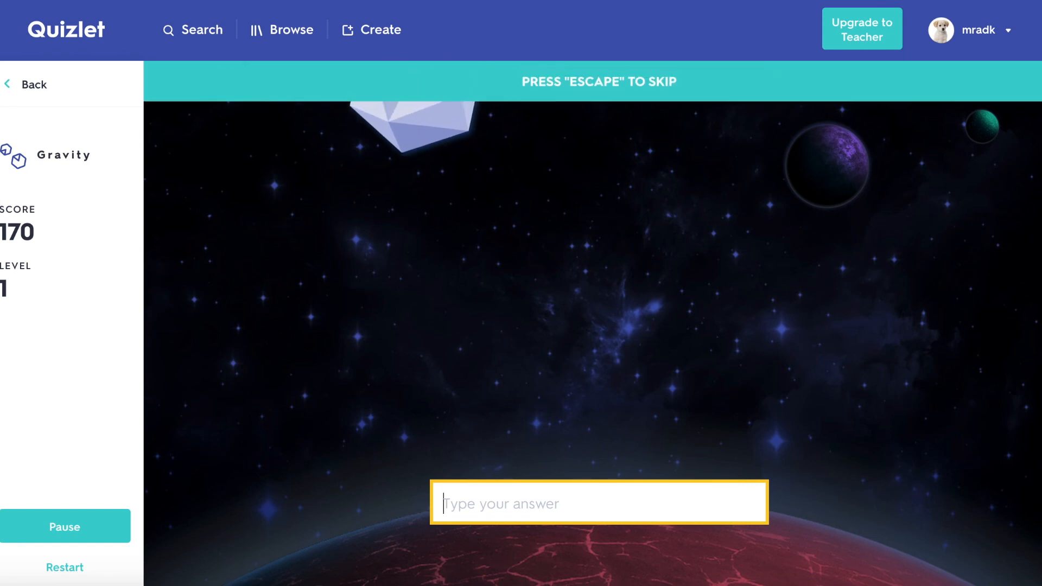
pyautogui.write('Ok')
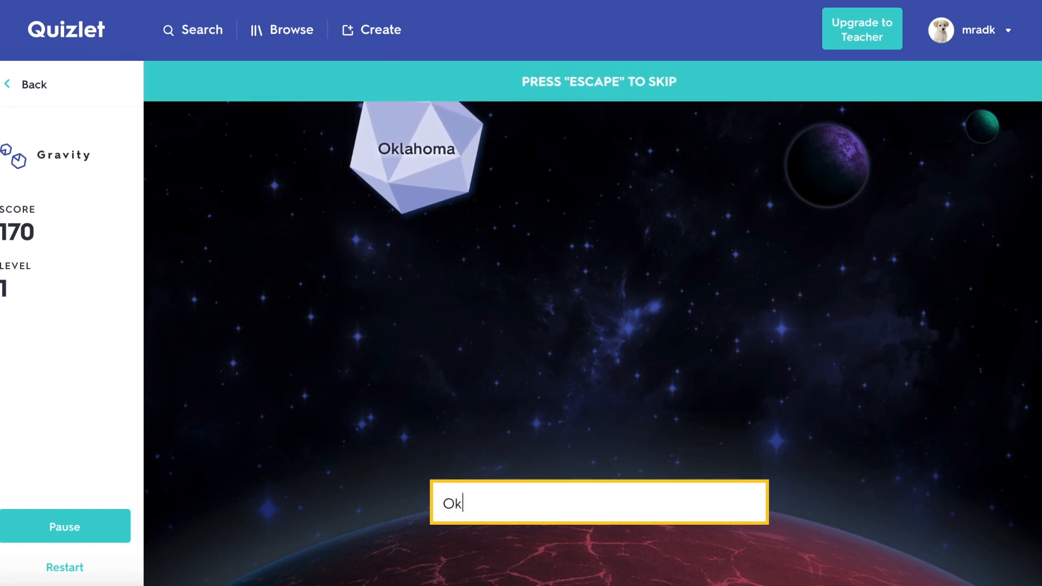
pyautogui.write('lahoma City')
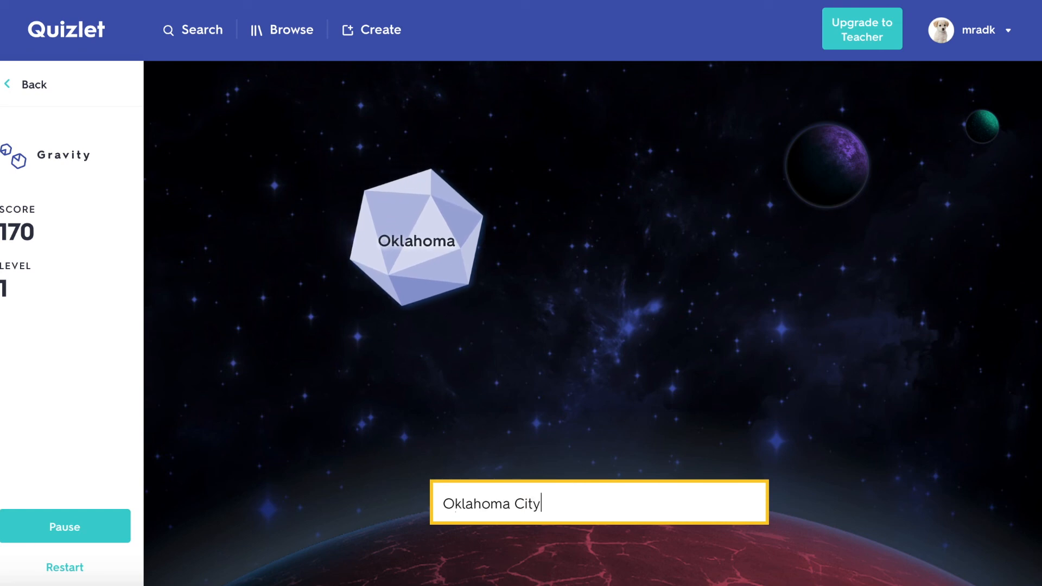
pyautogui.press('Return')
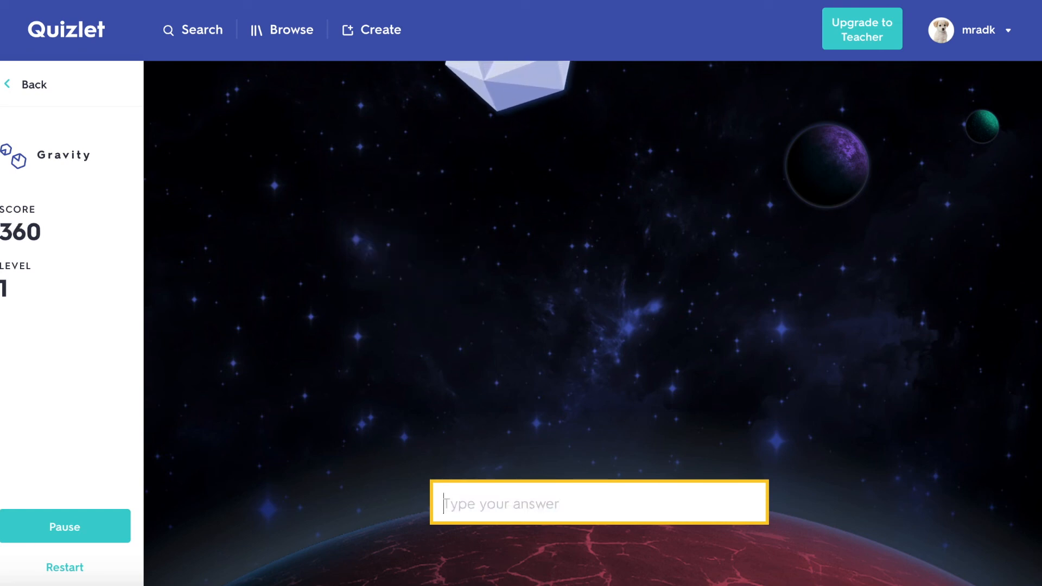
# Answer the Texas asteroid with "Austin", pause the Gravity game and return to the set page
pyautogui.write('A')
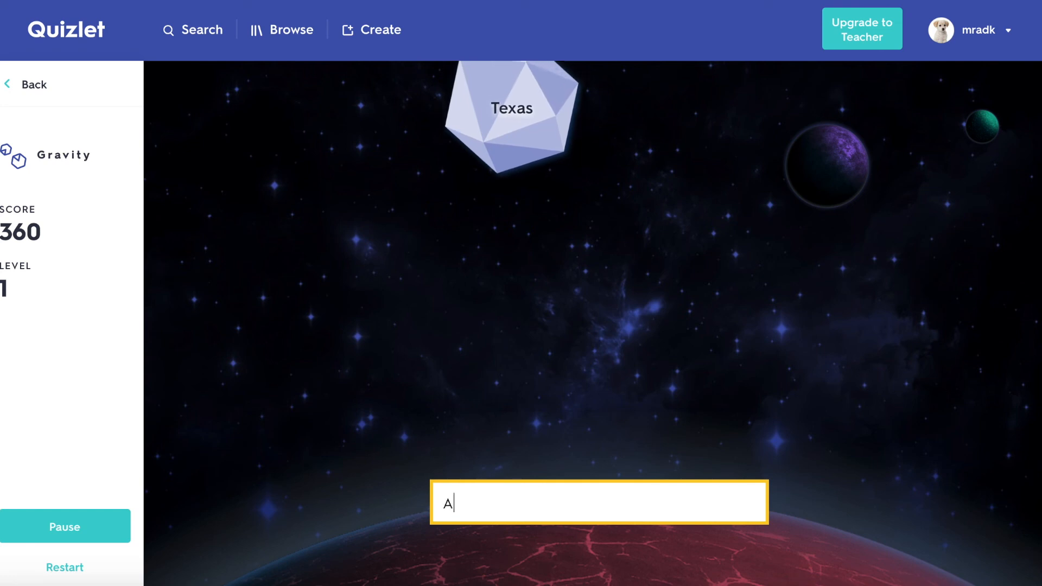
pyautogui.write('ustin')
pyautogui.press('Return')
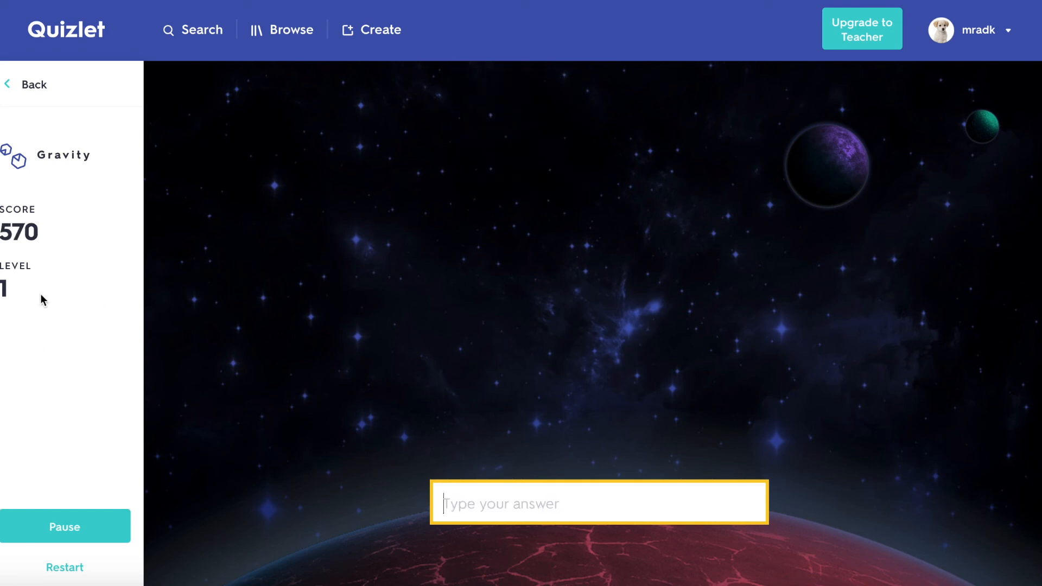
pyautogui.click(55, 536)
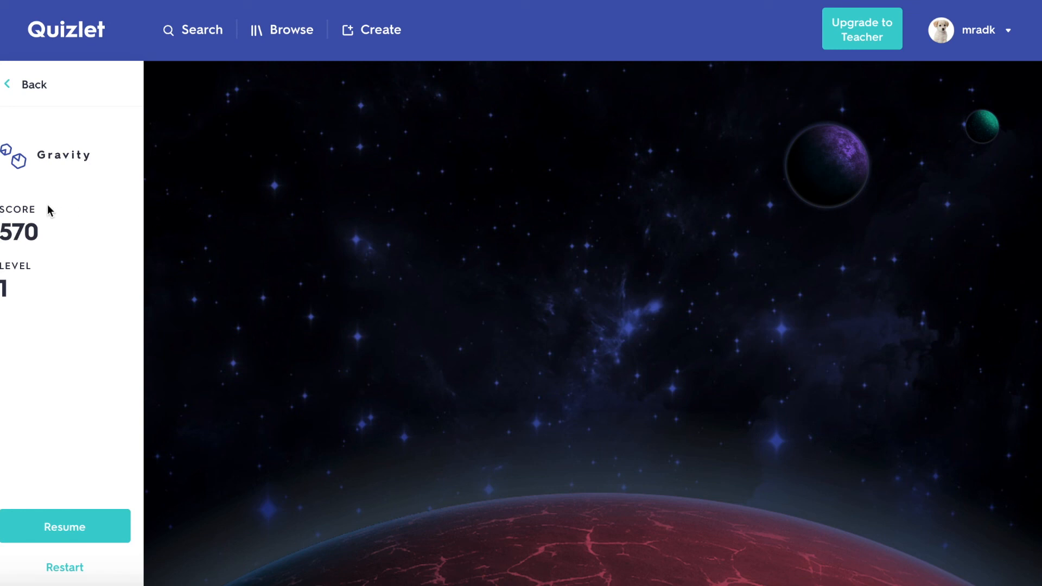
pyautogui.click(26, 85)
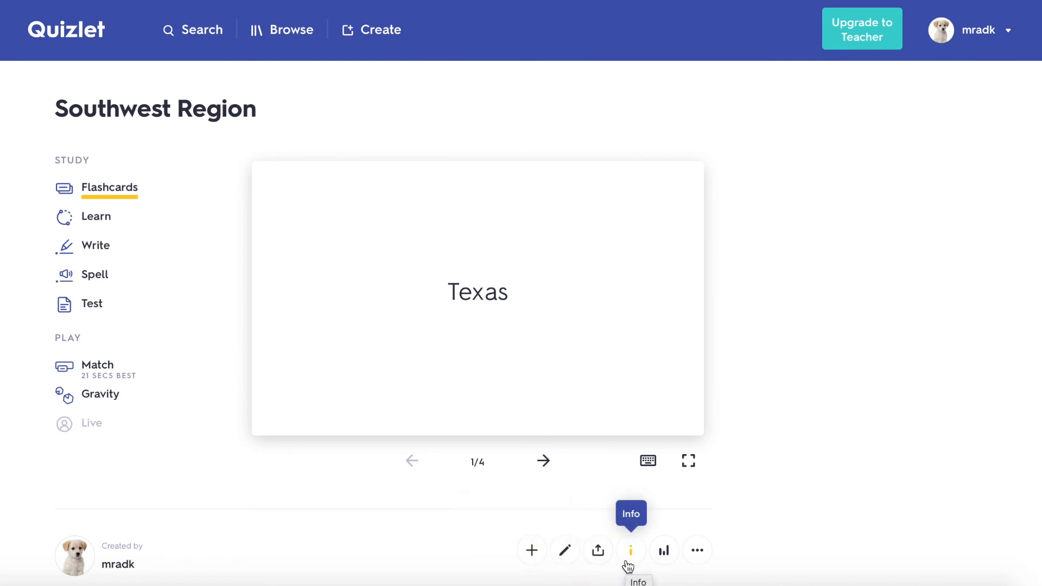
# Check the class progress feature, return to the set, and review its additional options such as Customize, Print, Combine, Export and Embed
pyautogui.click(666, 564)
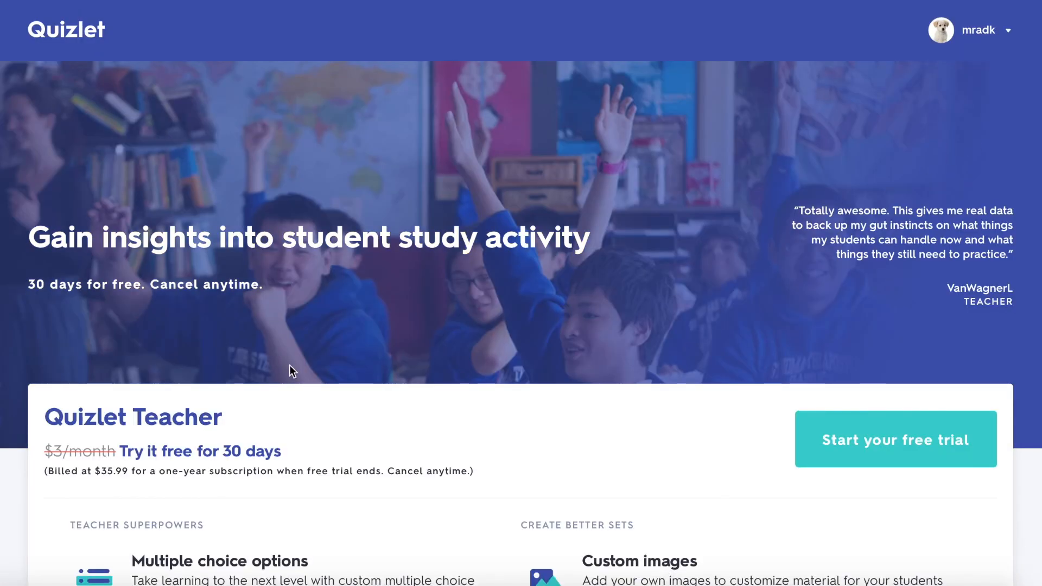
pyautogui.hotkey('alt', 'Left')
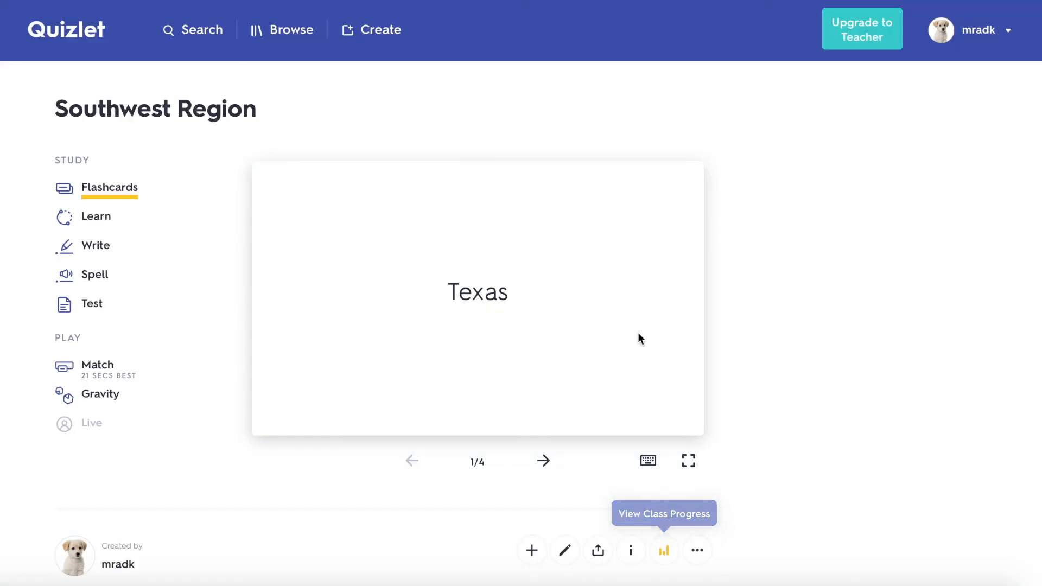
pyautogui.click(698, 550)
pyautogui.scroll(-4, 703, 554)
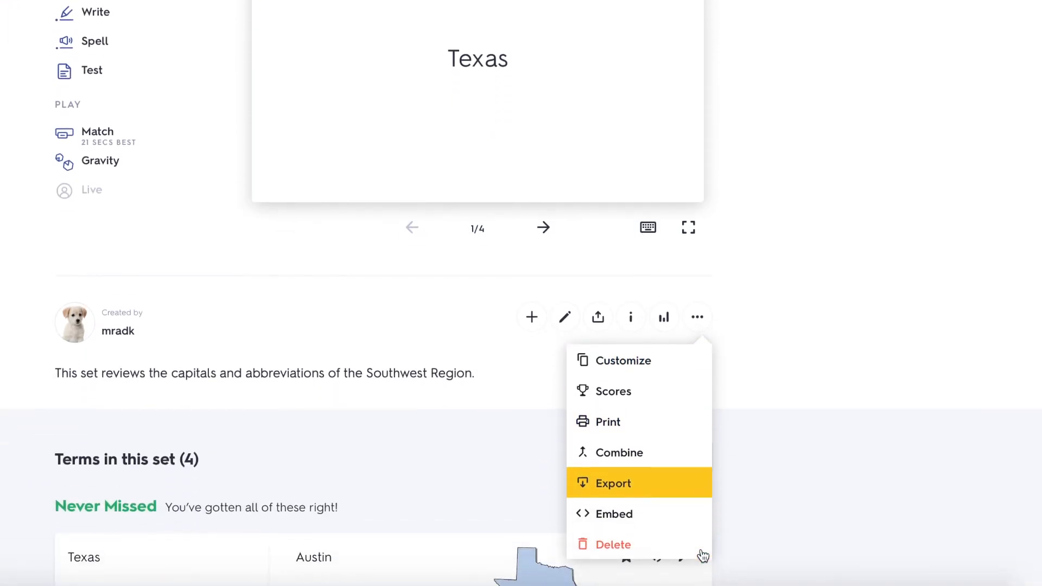
pyautogui.click(697, 306)
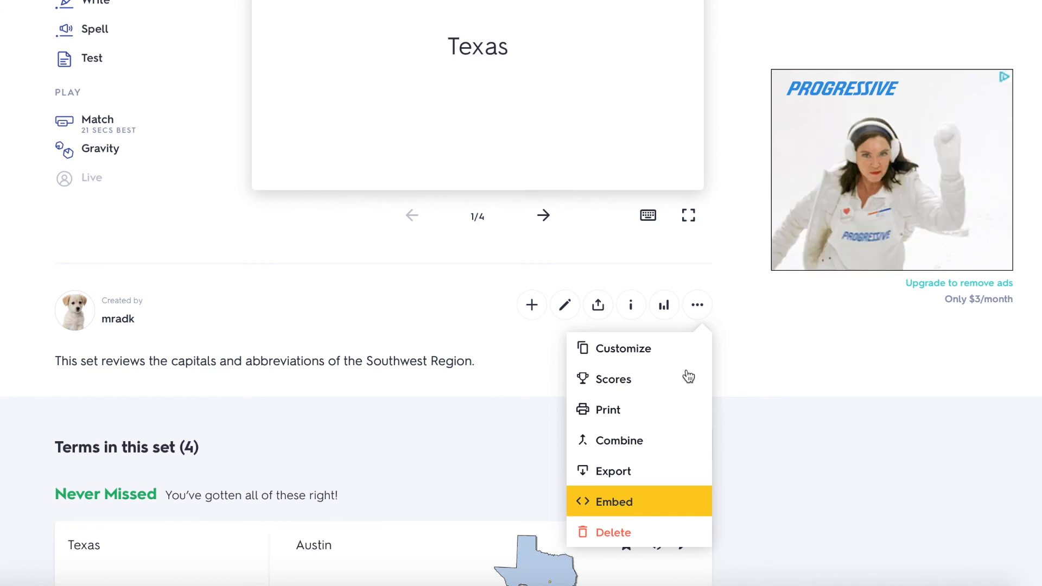
pyautogui.click(731, 451)
# Look through the list of terms, capitals and map images in the Southwest Region set
pyautogui.scroll(-10, 701, 178)
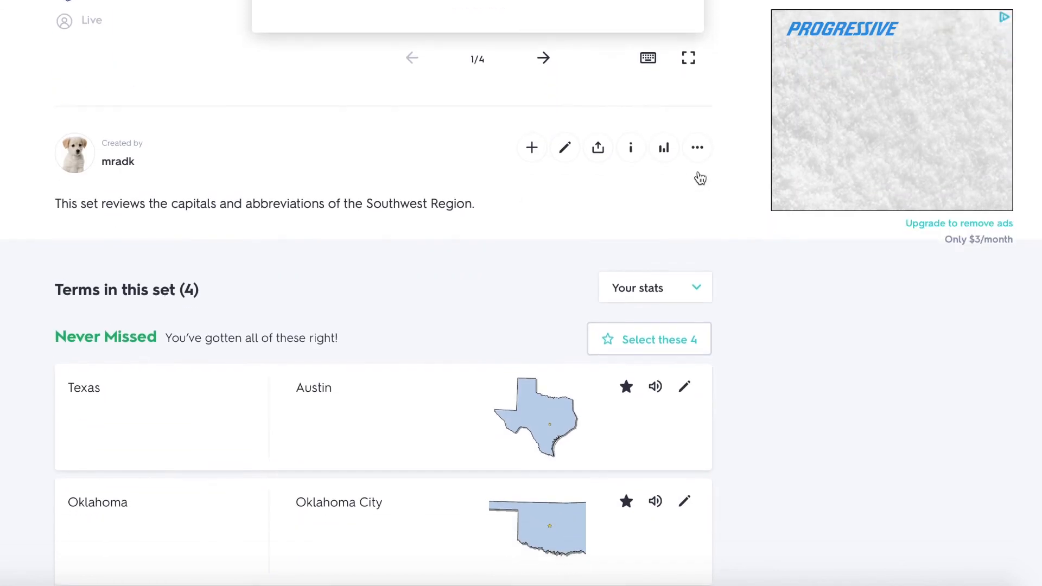
pyautogui.scroll(-1, 700, 178)
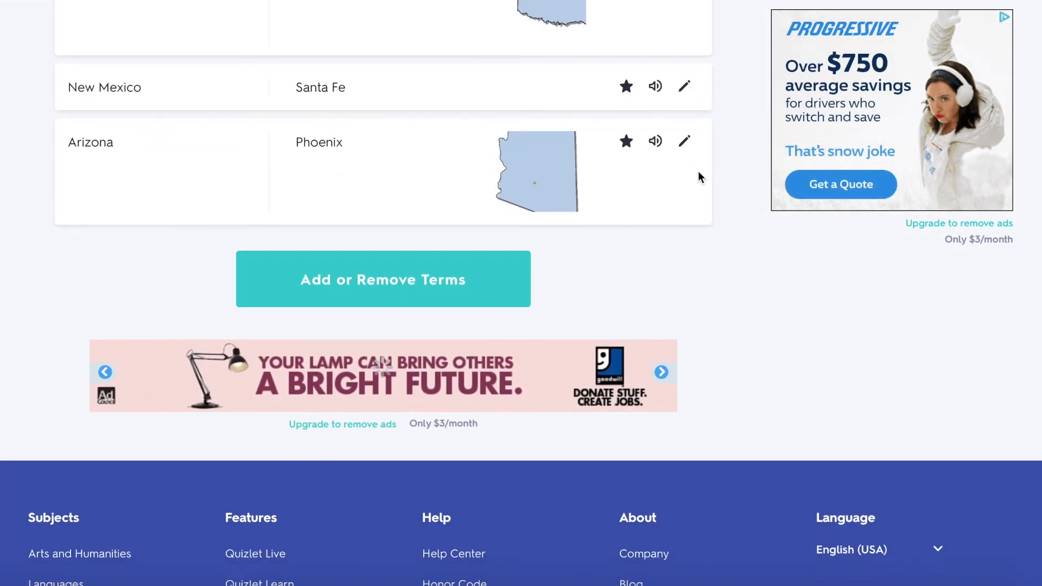
pyautogui.scroll(12, 699, 173)
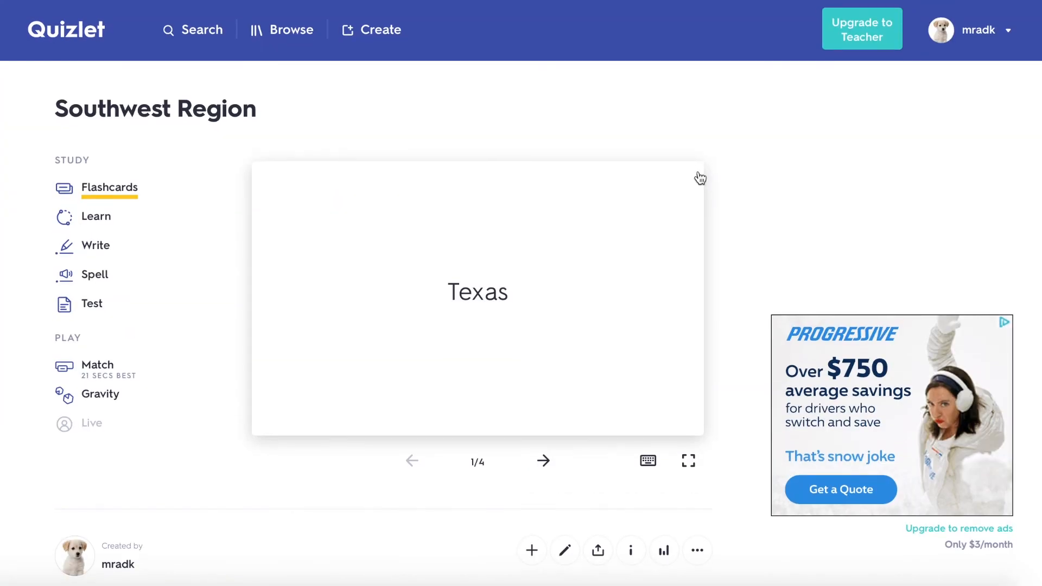